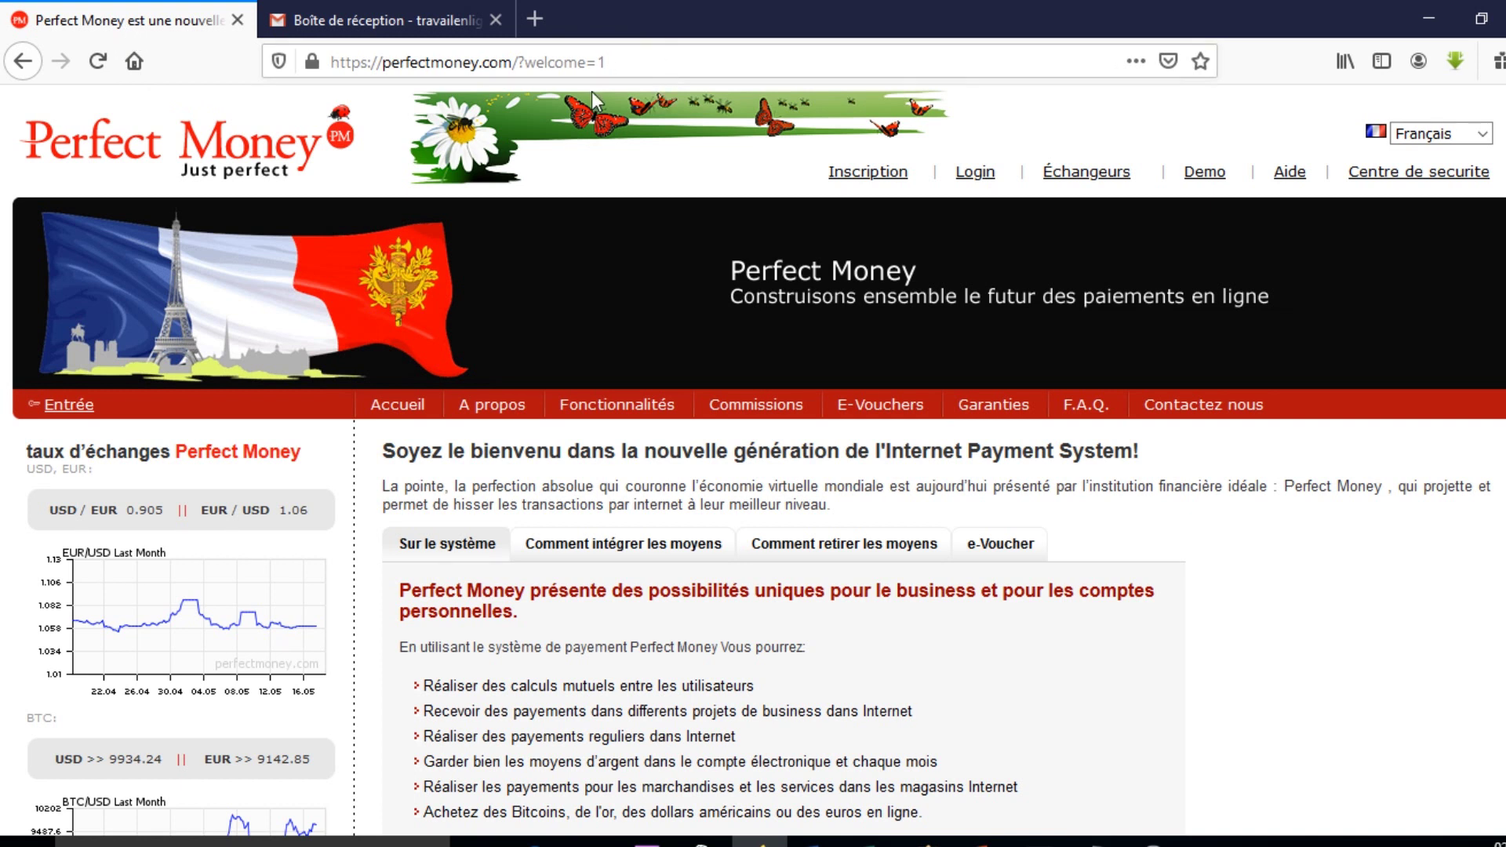
# Go to the Perfect Money home page at perfectmoney.com in Firefox.
pyautogui.click(331, 62)
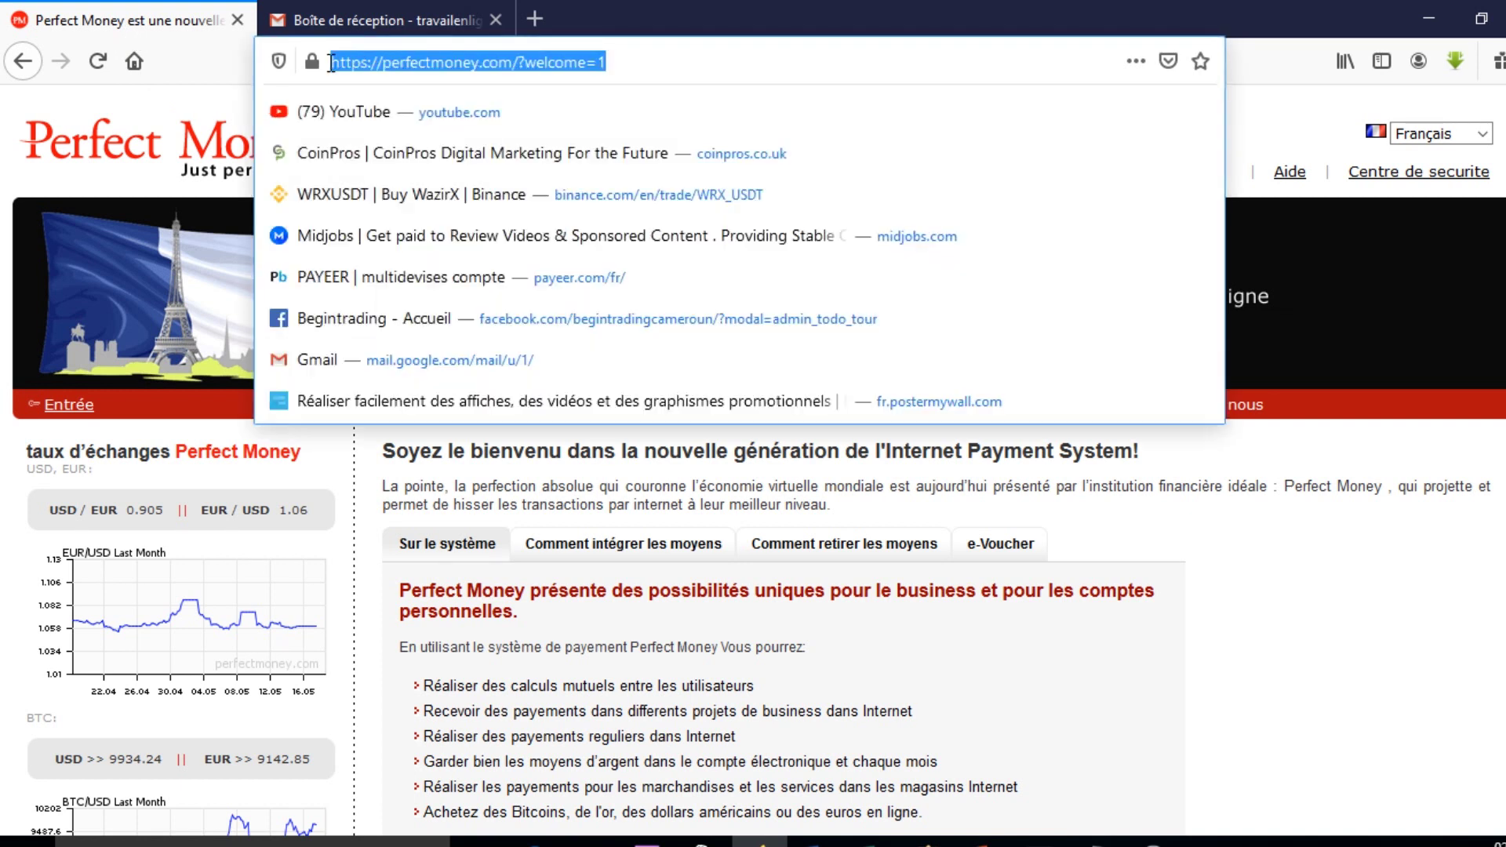
pyautogui.write('PER')
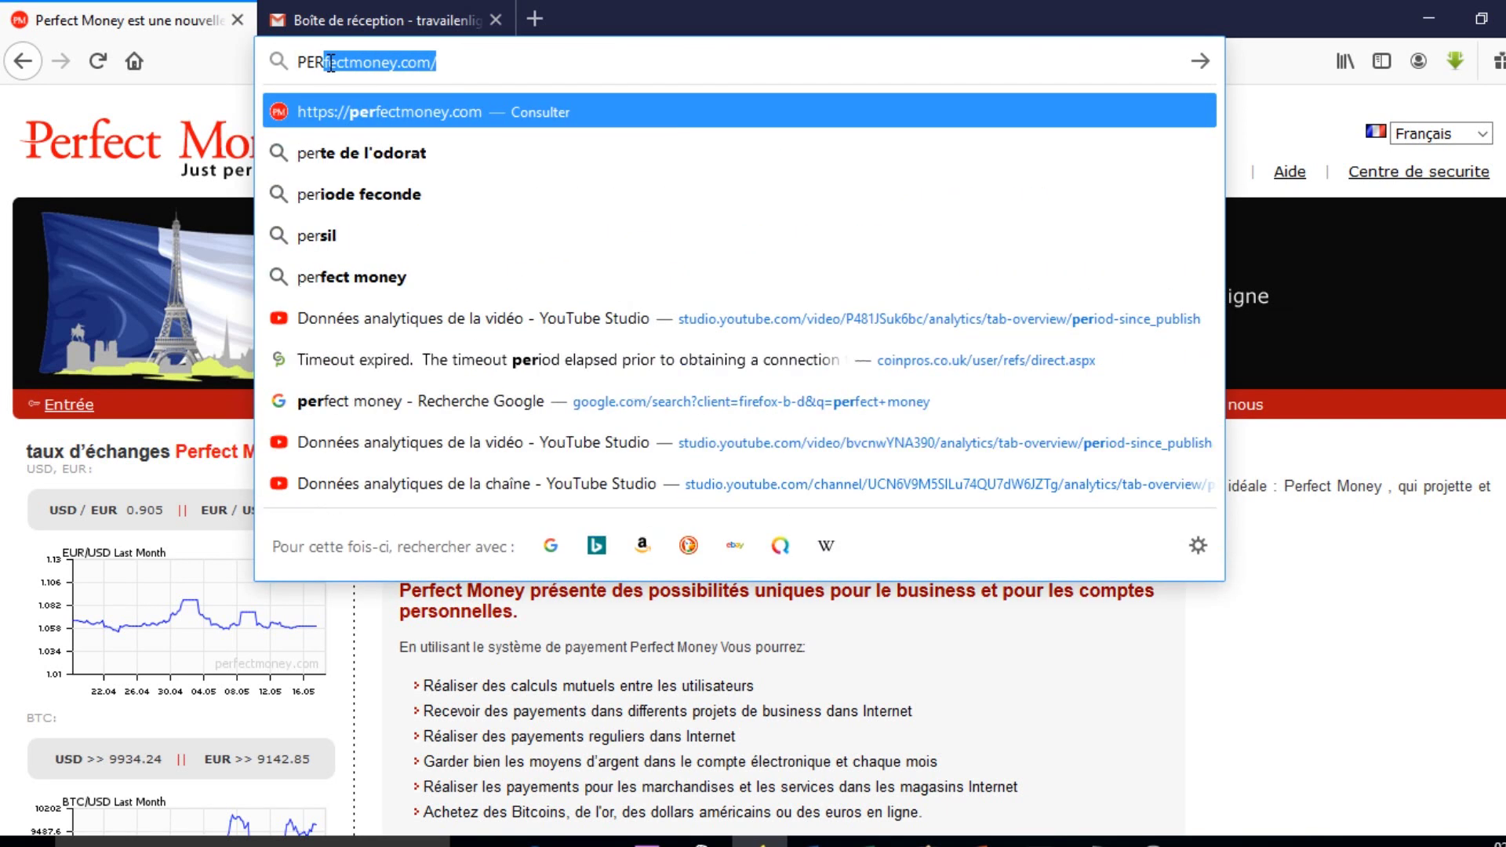
pyautogui.press('BackSpace')
pyautogui.press('BackSpace')
pyautogui.write('per')
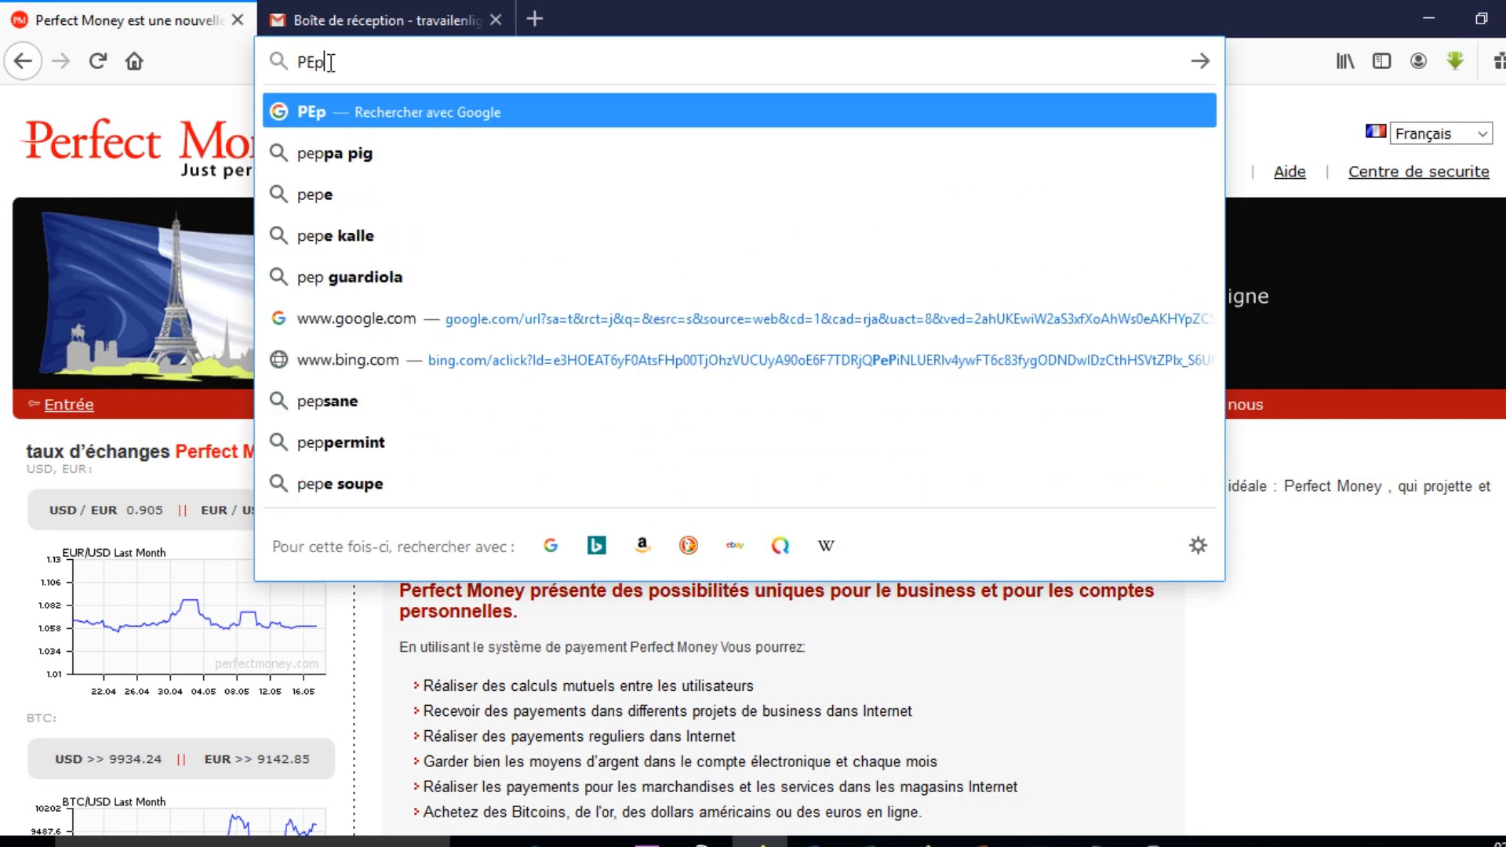
pyautogui.press('BackSpace')
pyautogui.press('BackSpace')
pyautogui.press('BackSpace')
pyautogui.press('BackSpace')
pyautogui.press('BackSpace')
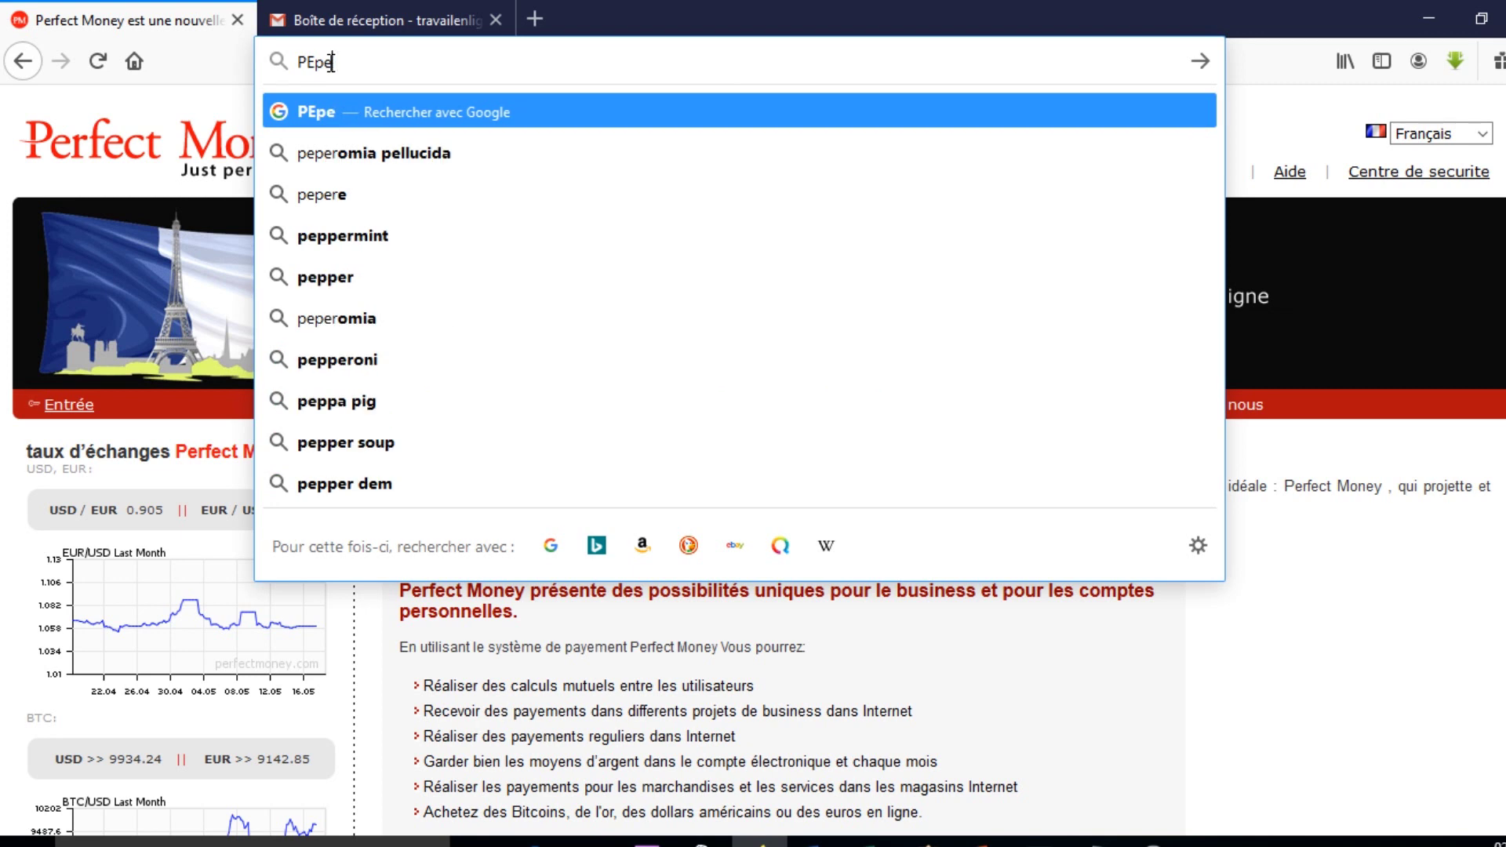
pyautogui.write('perfectmoney.com/')
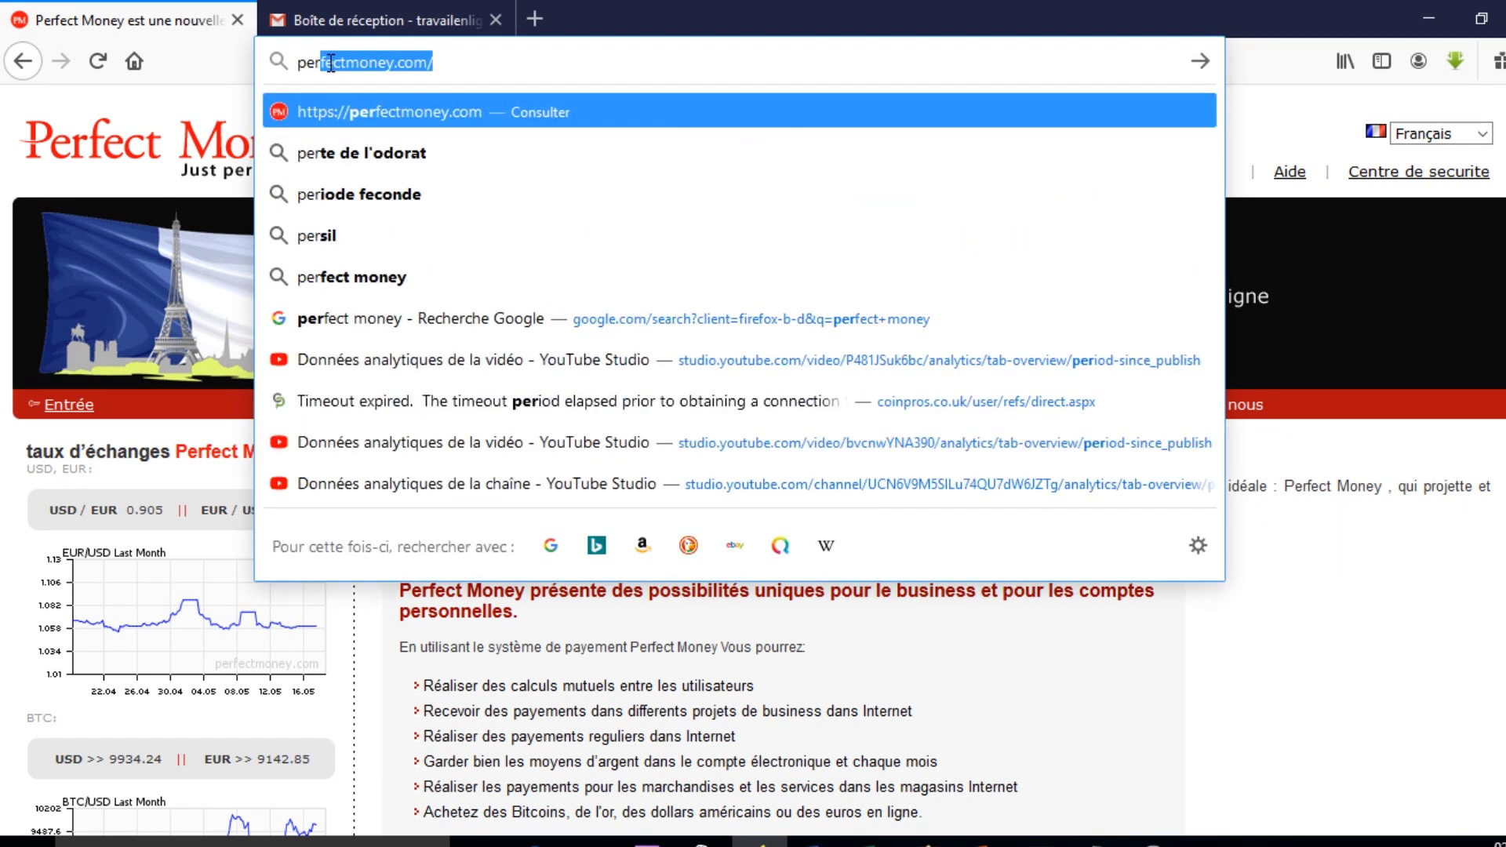
pyautogui.press('Return')
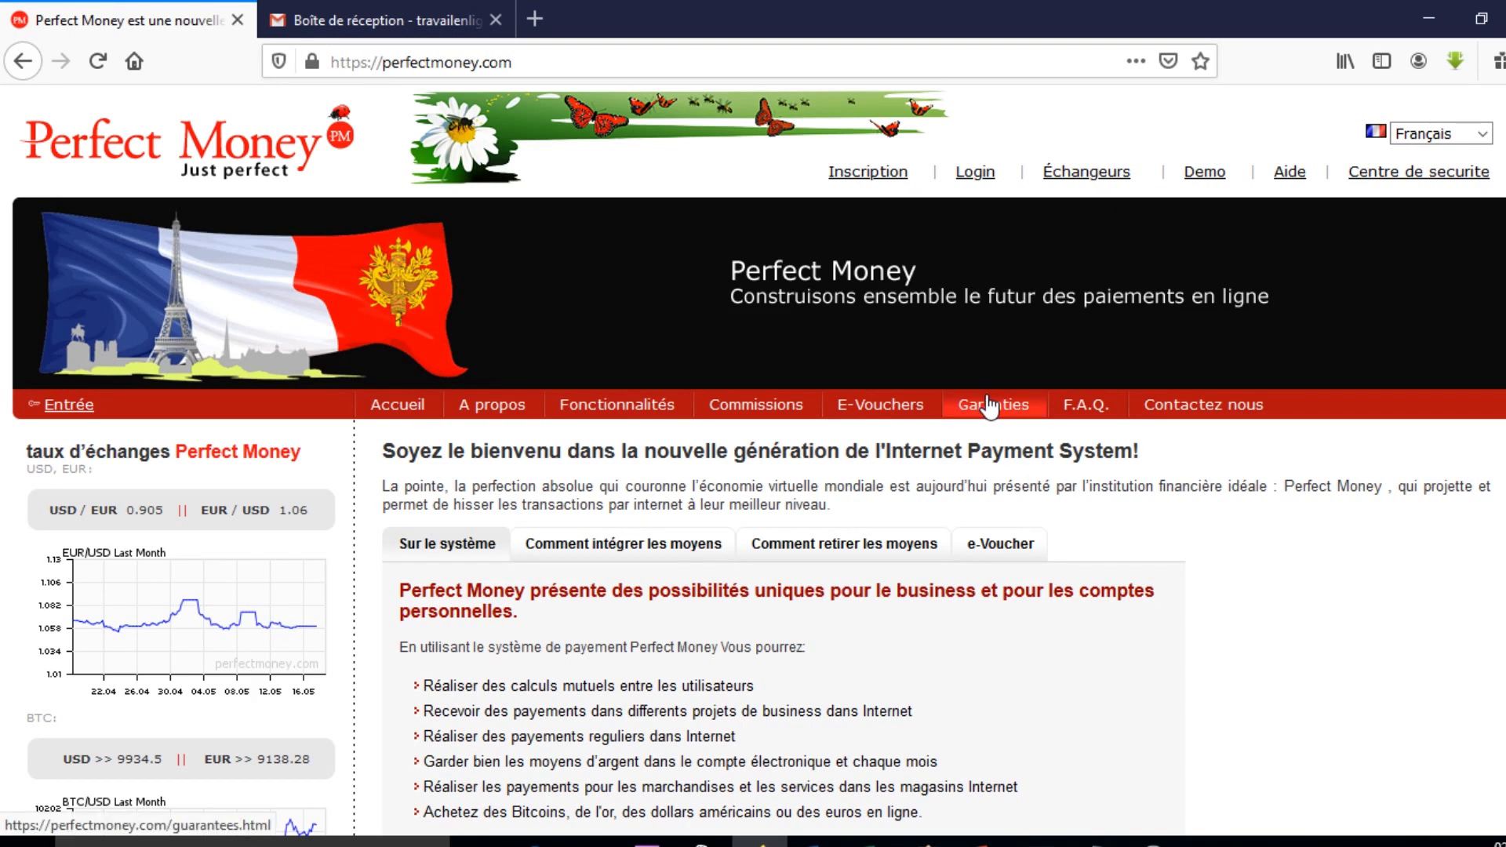
# Open the Inscription form and fill in the account name, full name and city from saved suggestions.
pyautogui.click(892, 179)
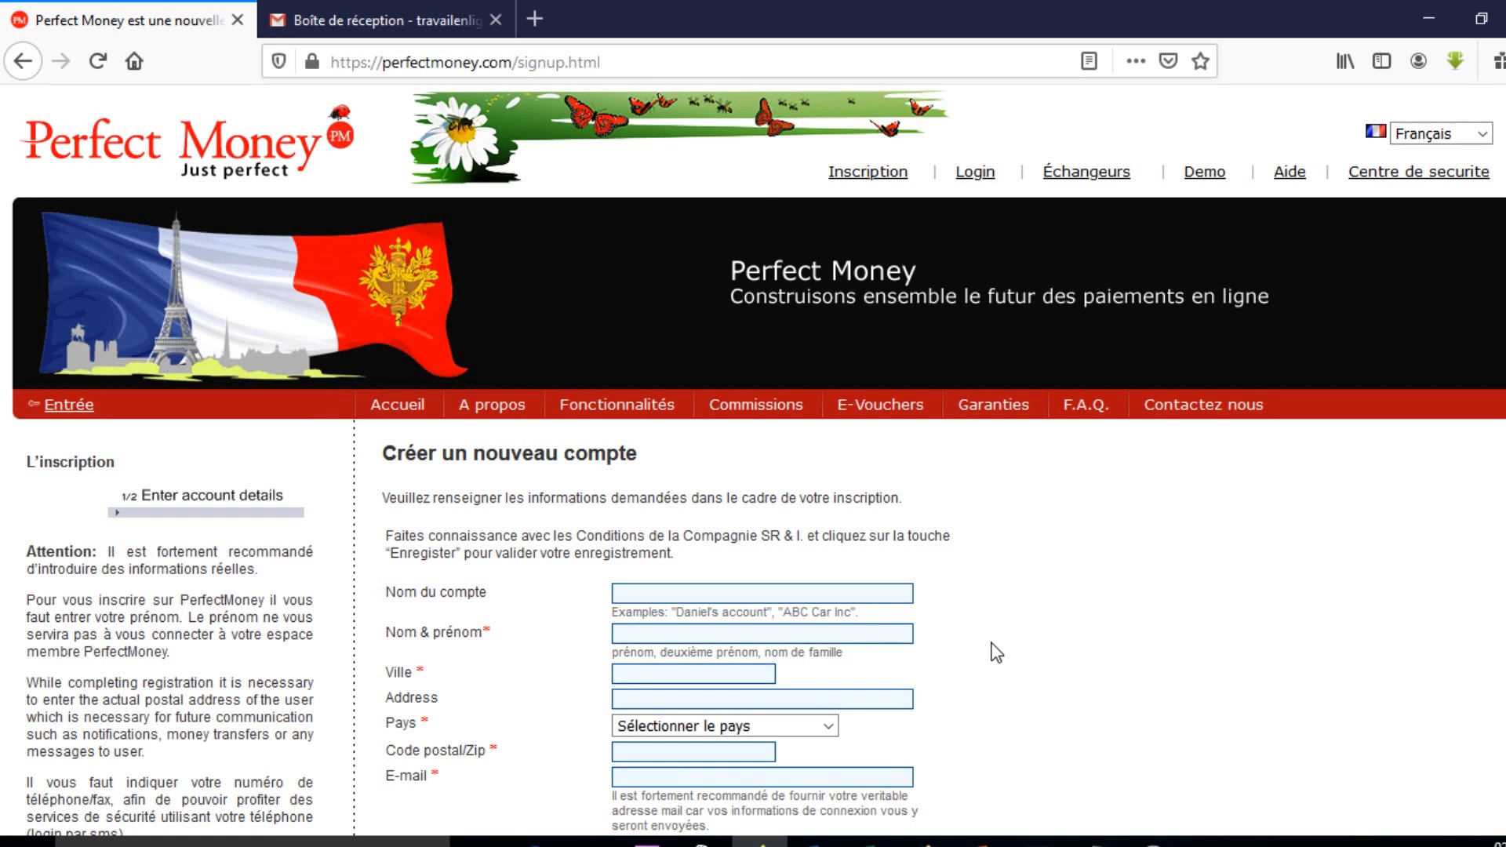
pyautogui.scroll(-3, 992, 647)
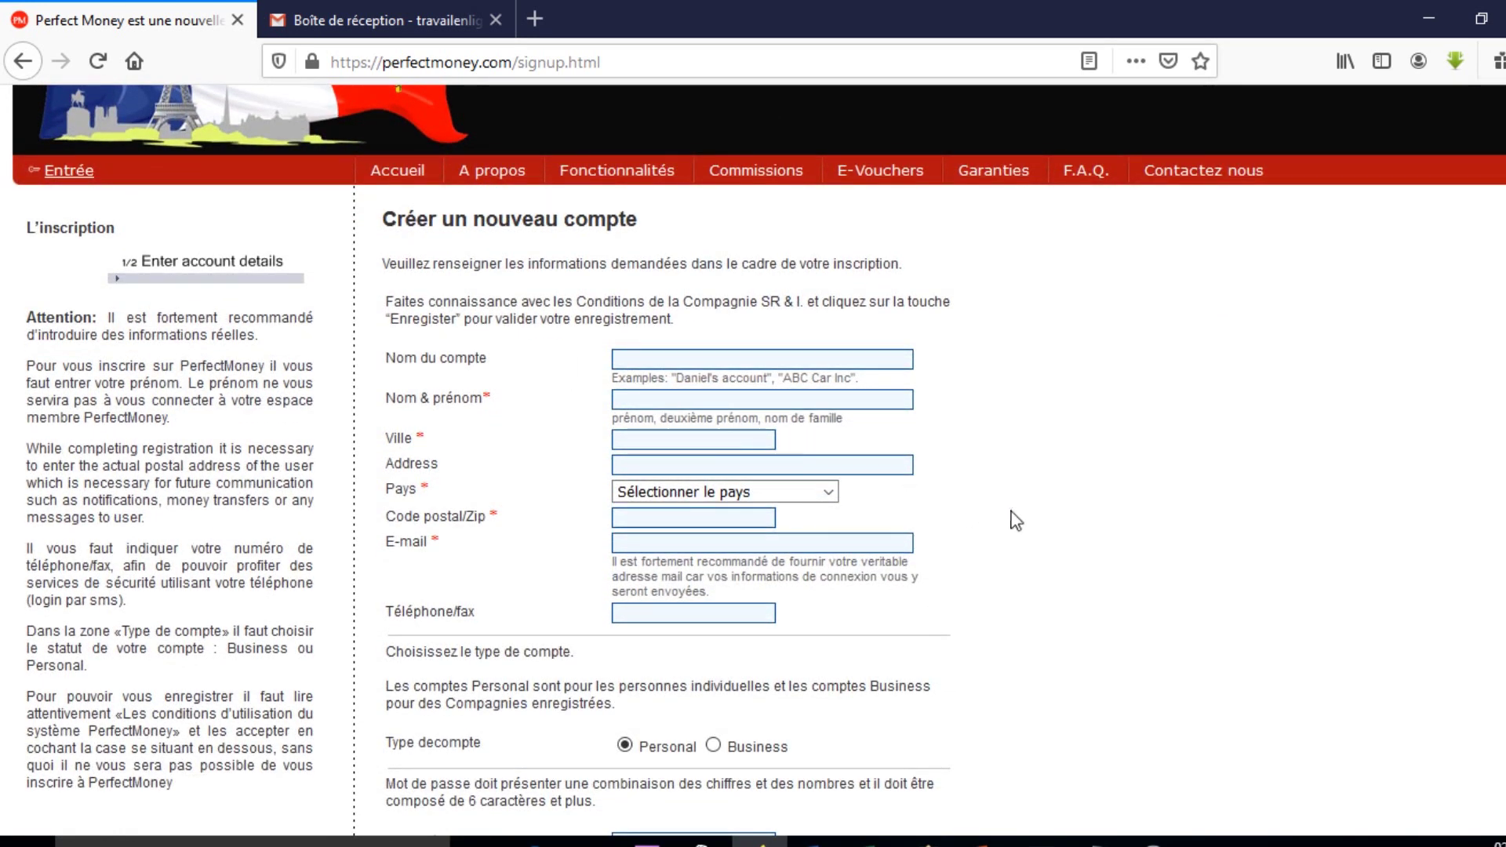
pyautogui.click(720, 358)
pyautogui.write('di')
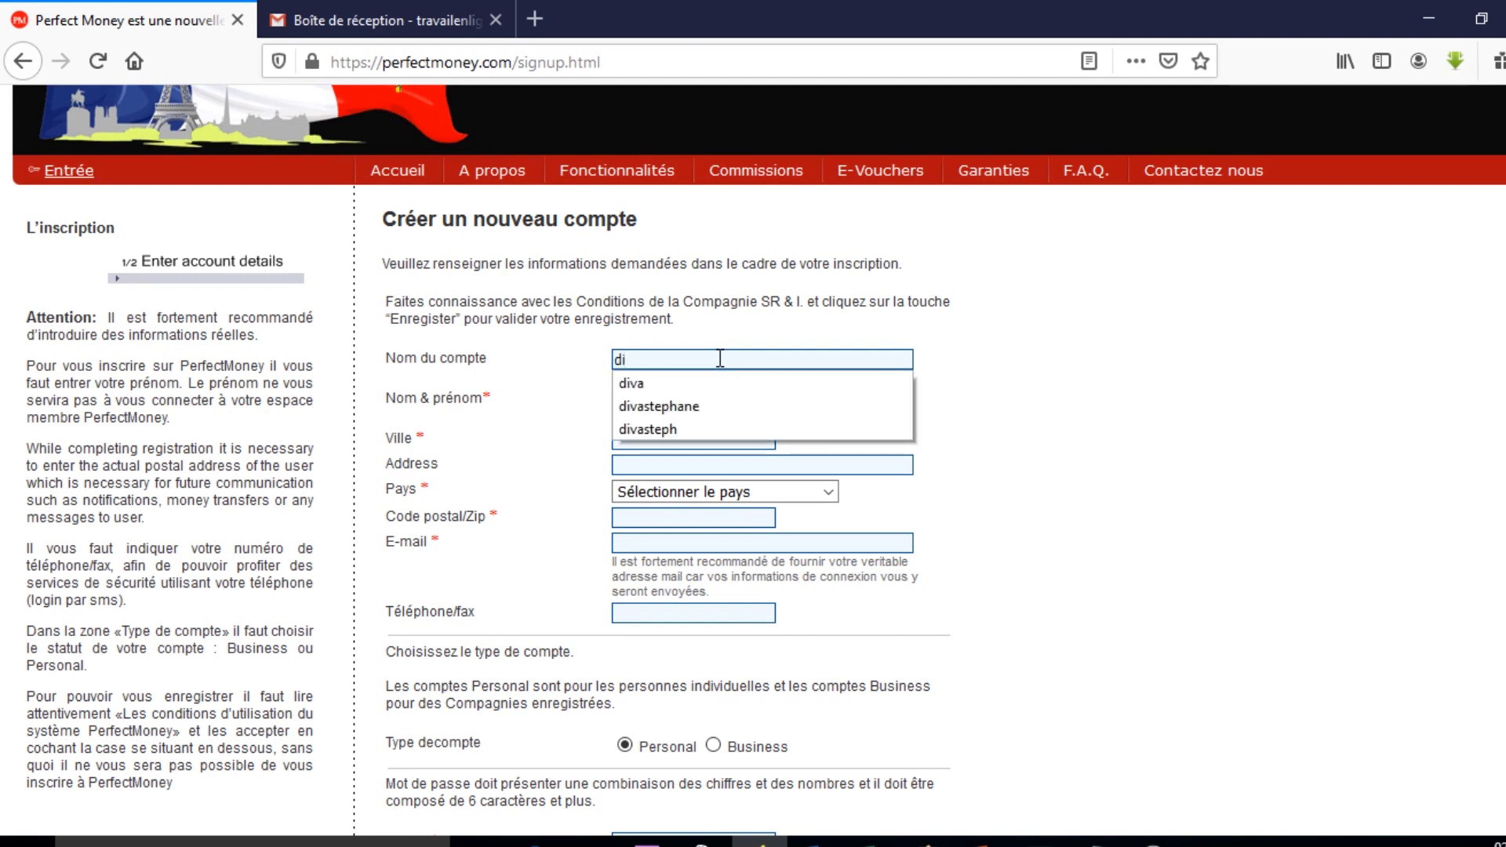
pyautogui.click(701, 406)
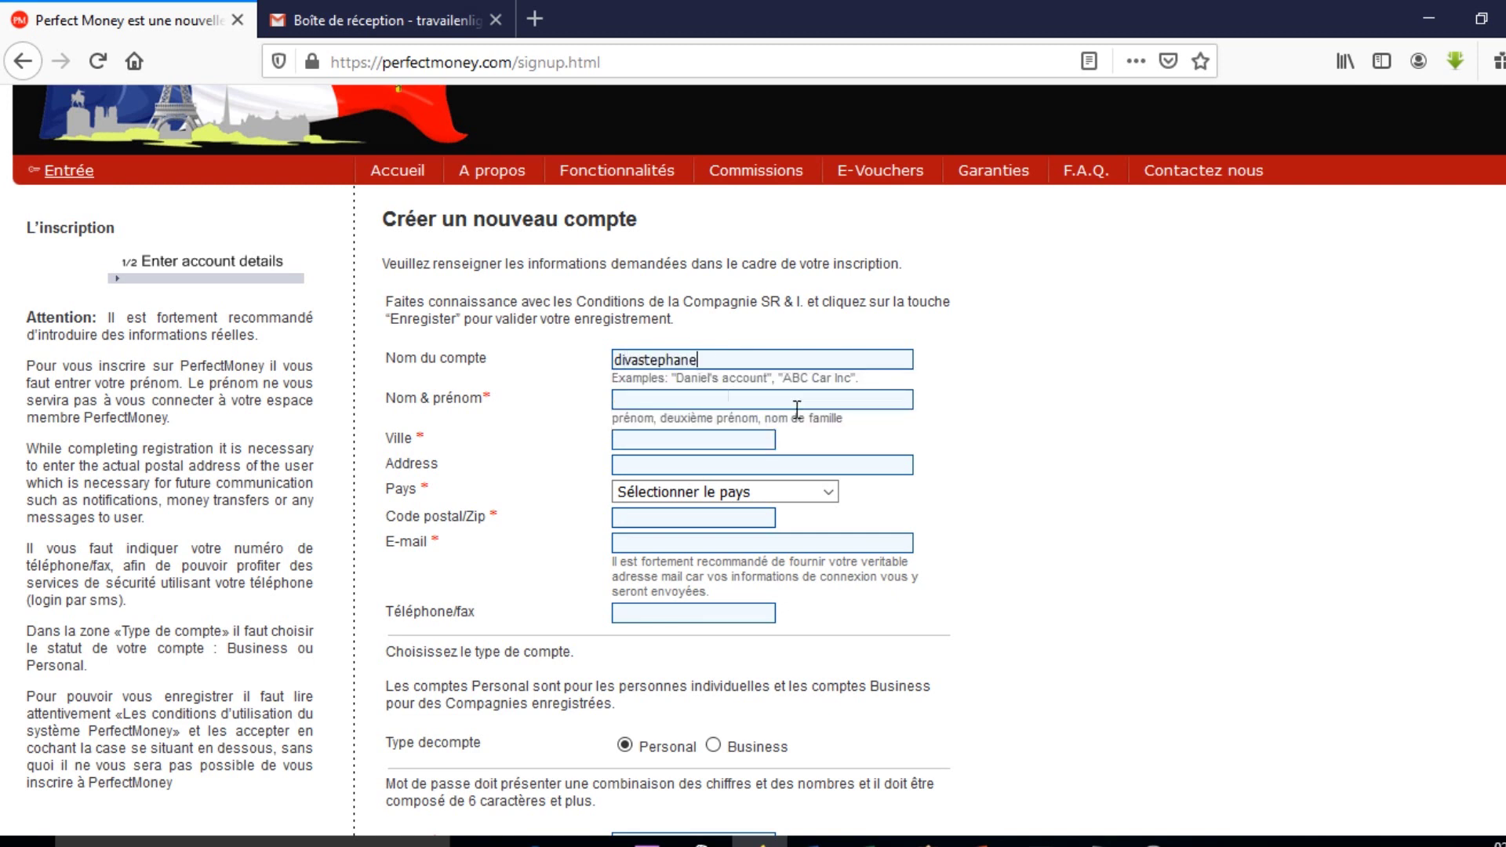
pyautogui.click(686, 401)
pyautogui.write('stephane')
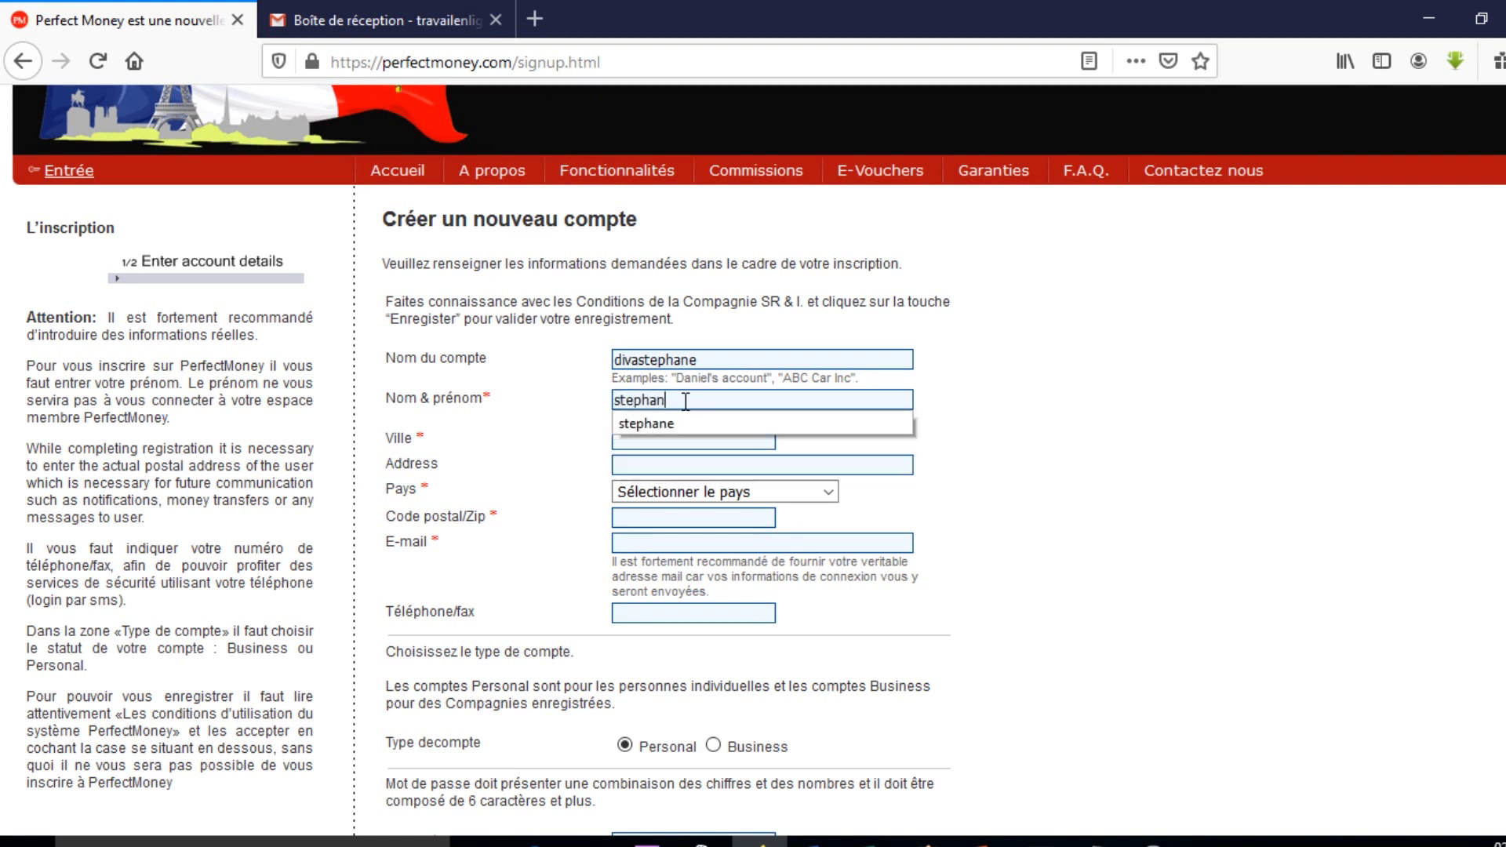
pyautogui.click(676, 425)
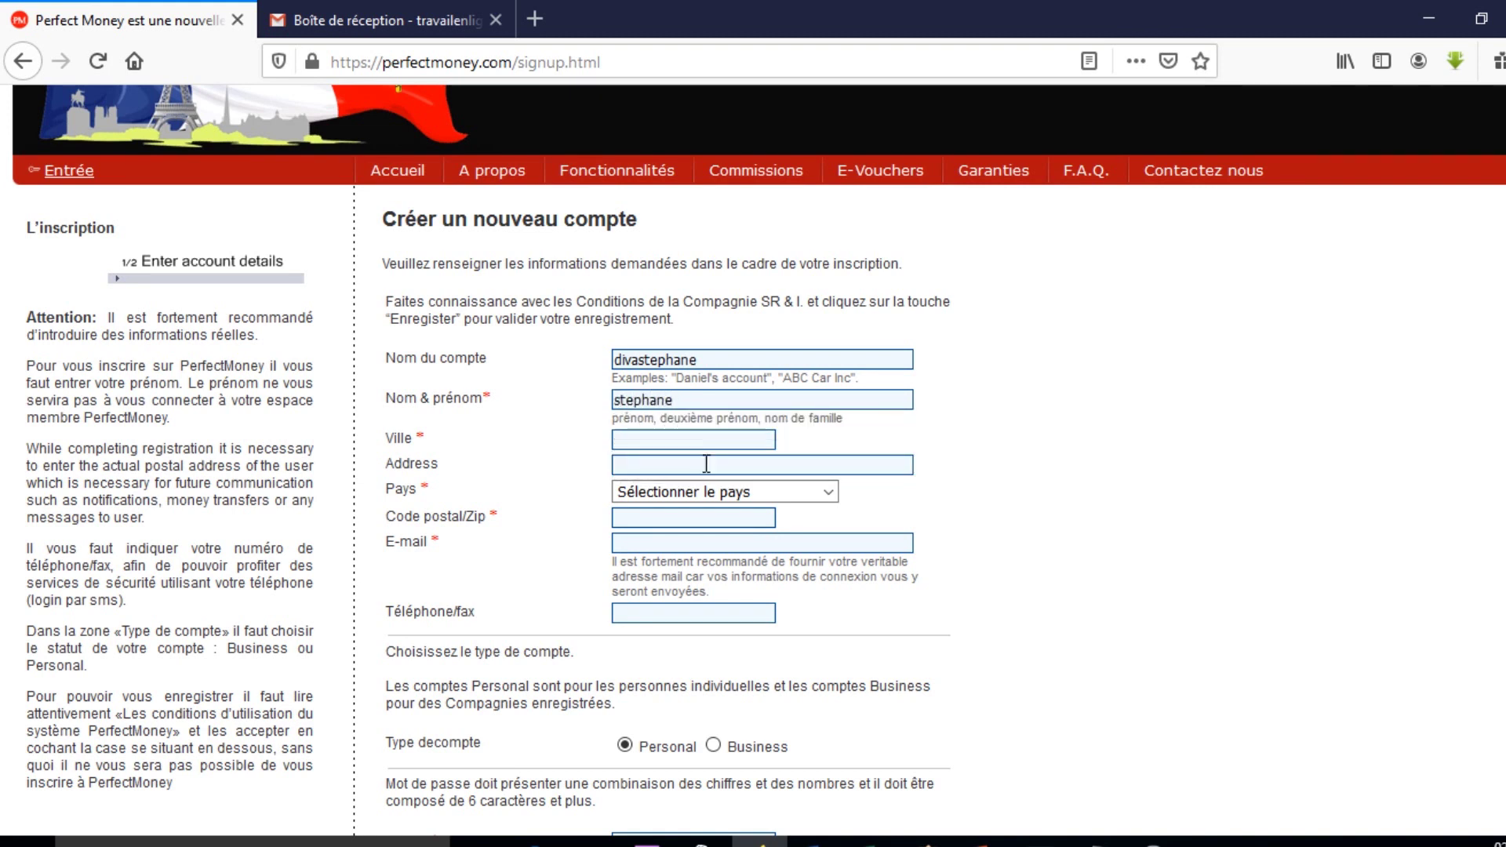
pyautogui.click(666, 439)
pyautogui.click(667, 440)
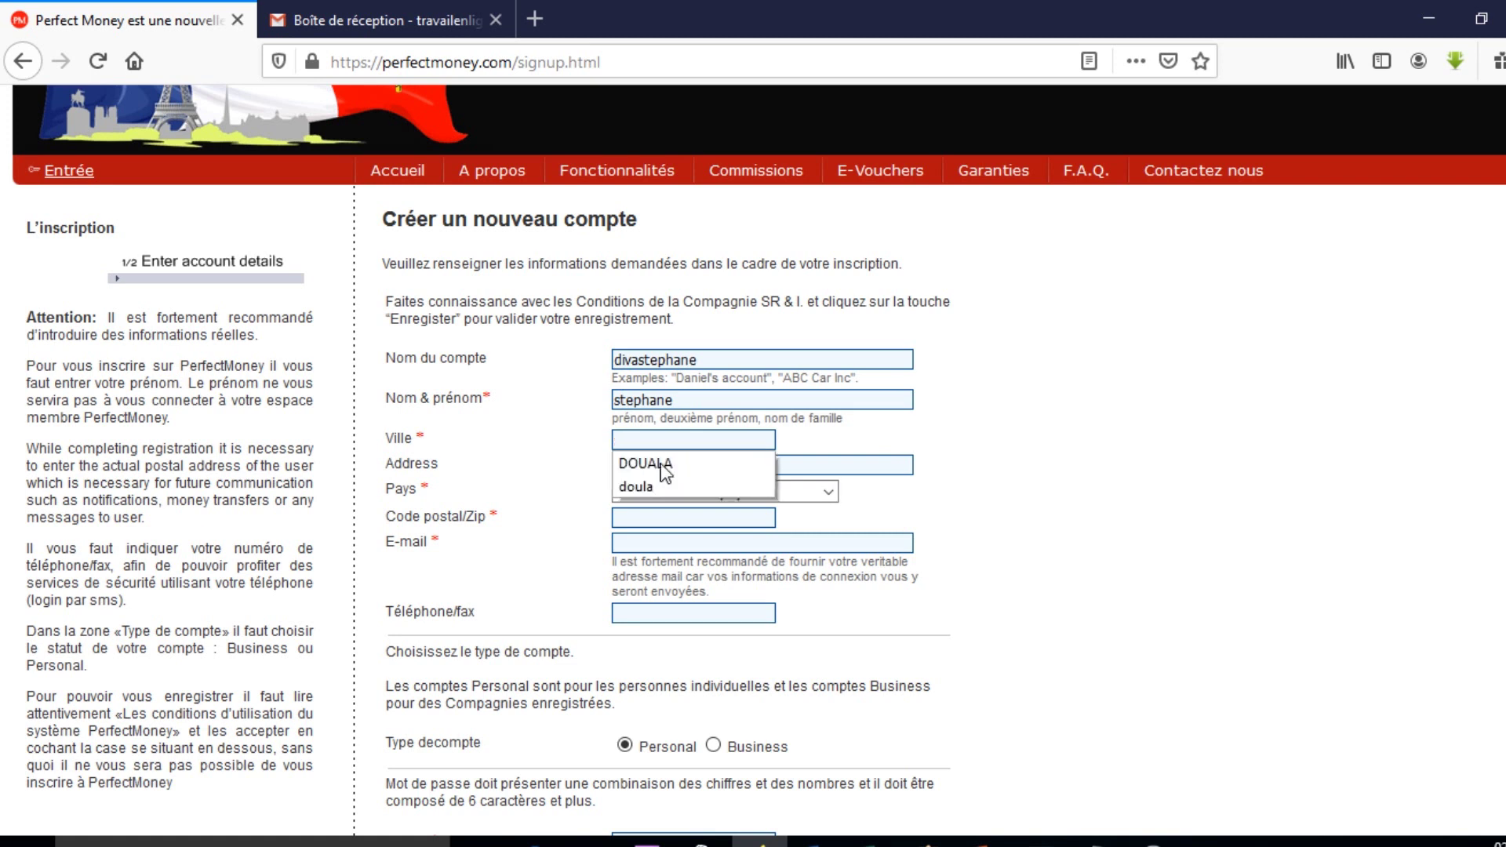
pyautogui.click(668, 469)
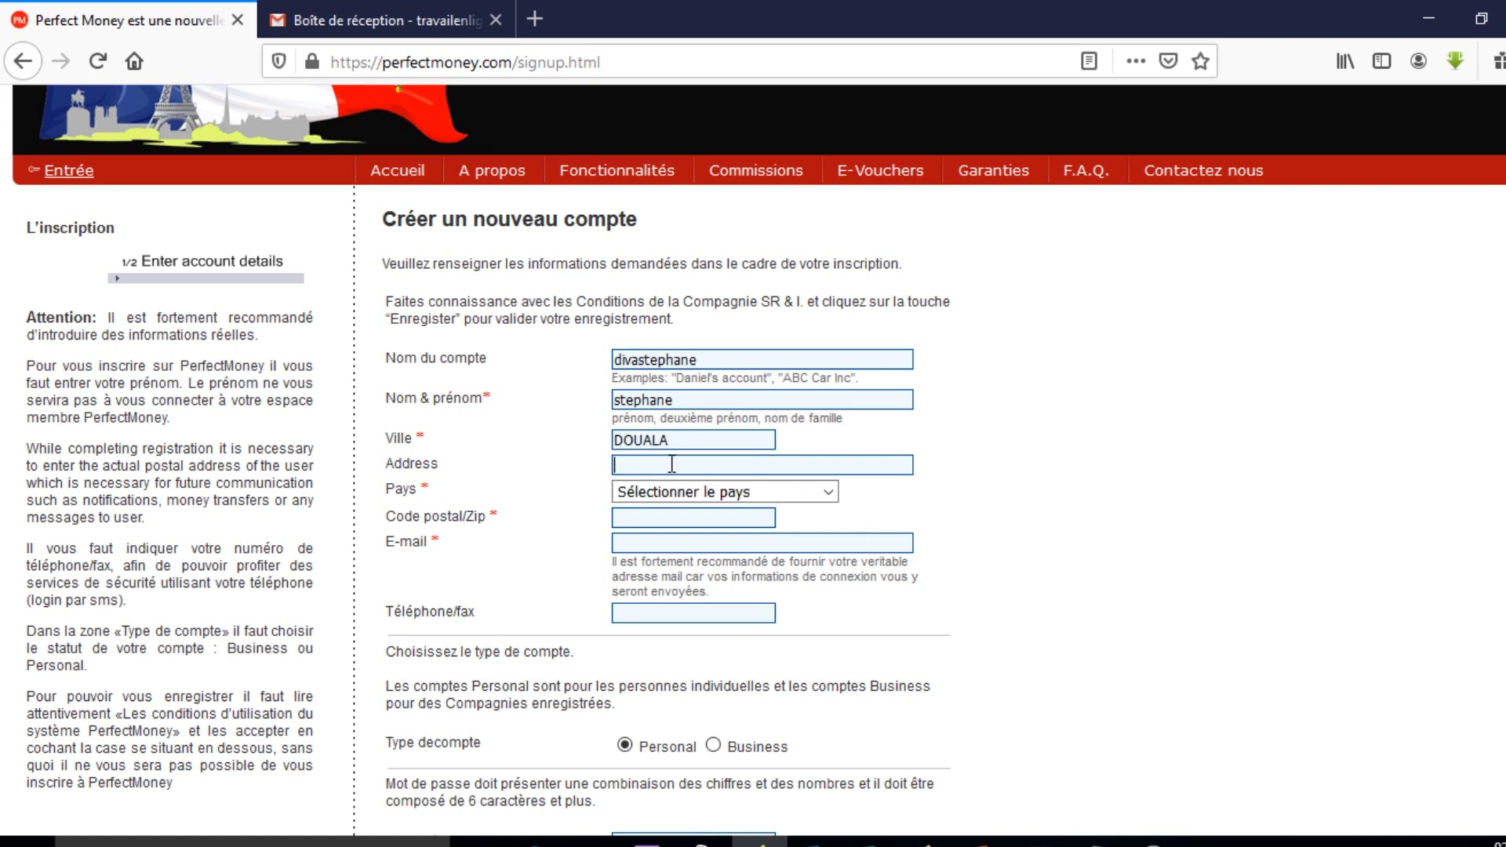
# Enter the street address and select Cameroon in the Pays dropdown.
pyautogui.click(672, 464)
pyautogui.write('ess')
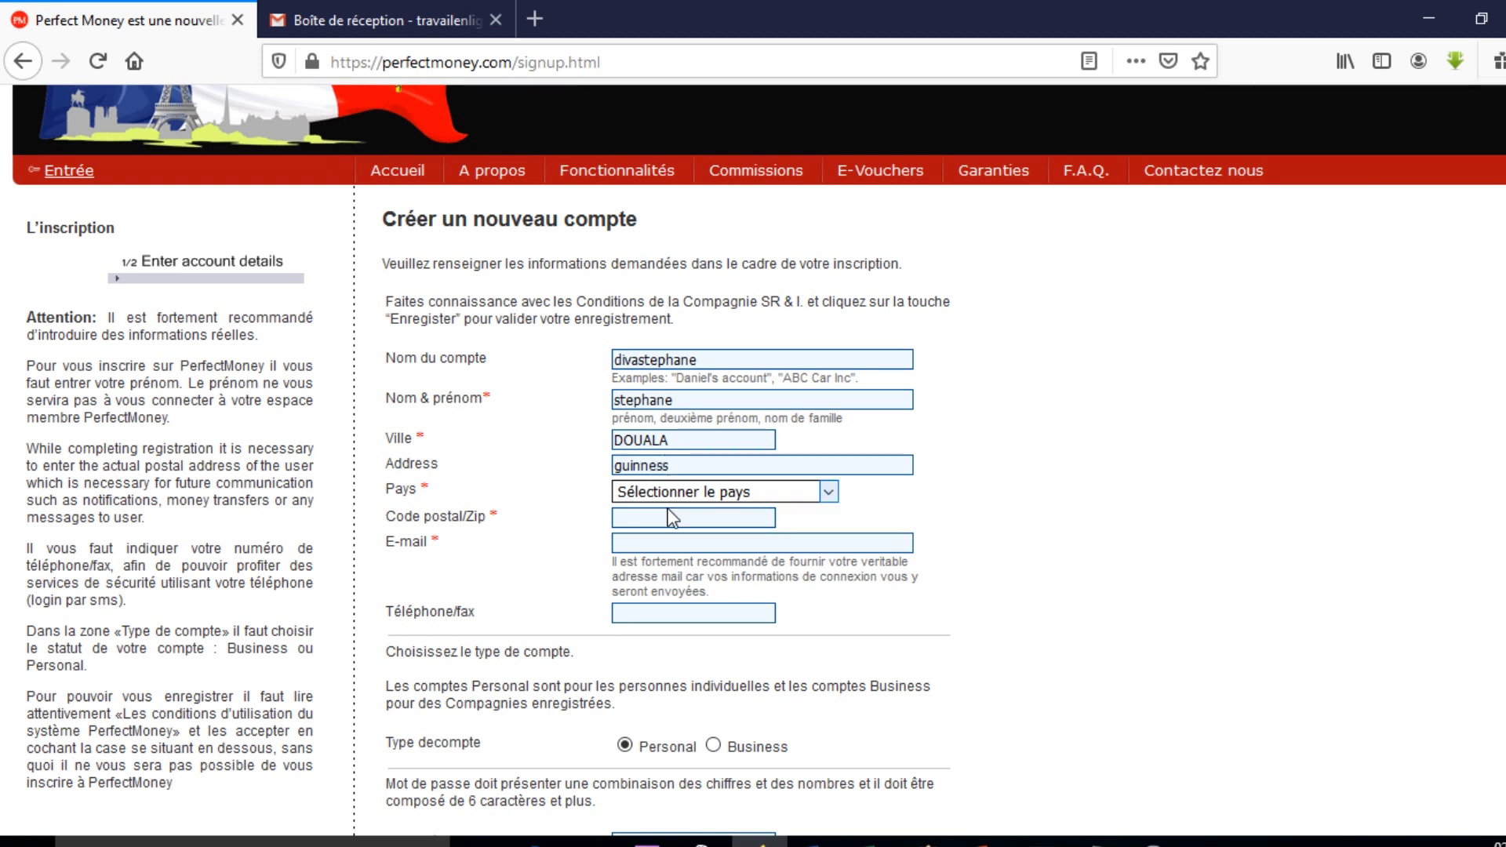
pyautogui.click(765, 492)
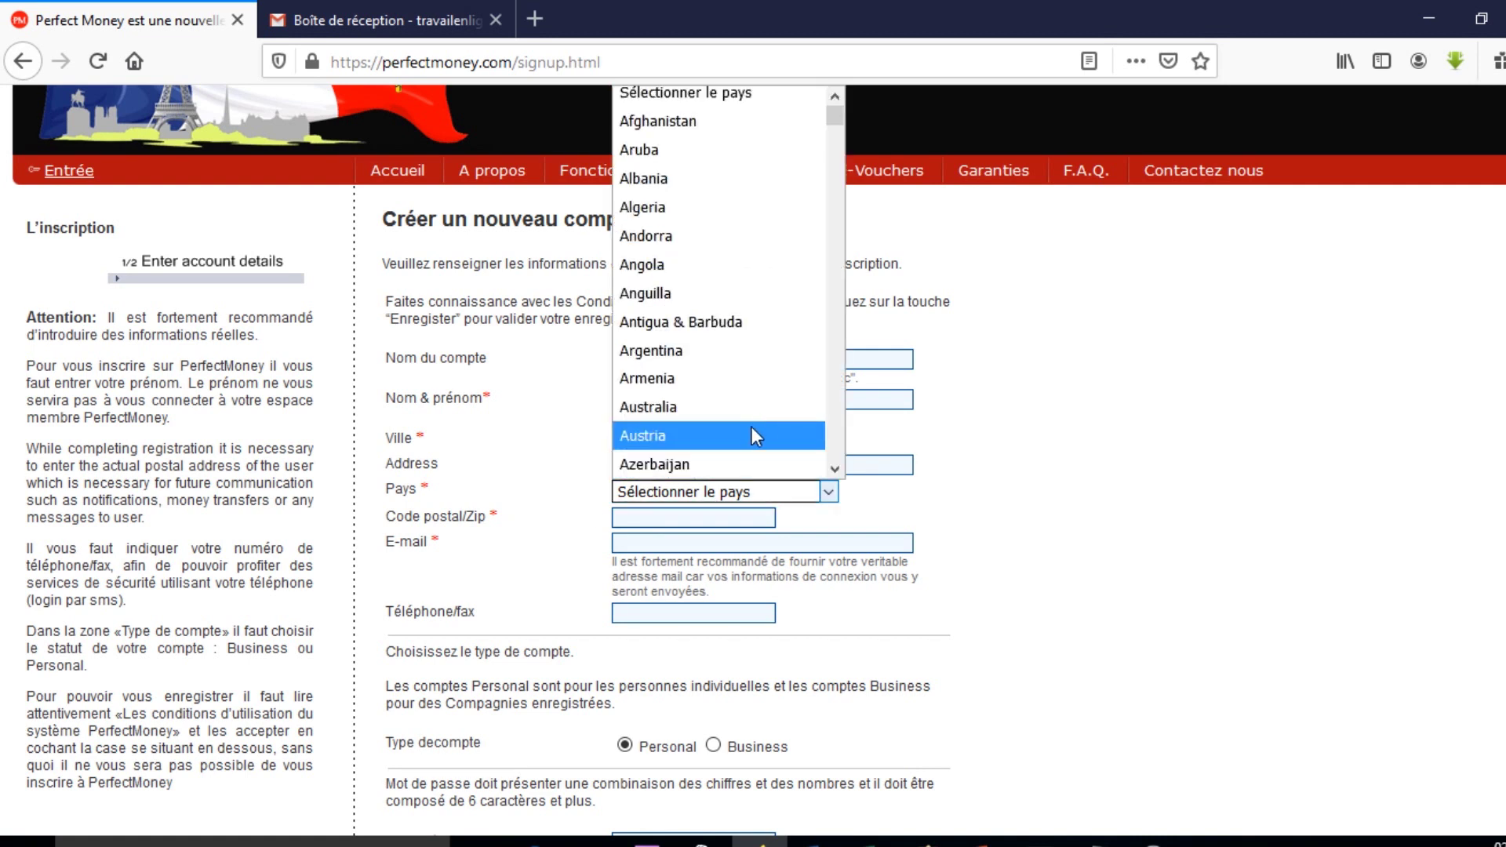
pyautogui.press('c')
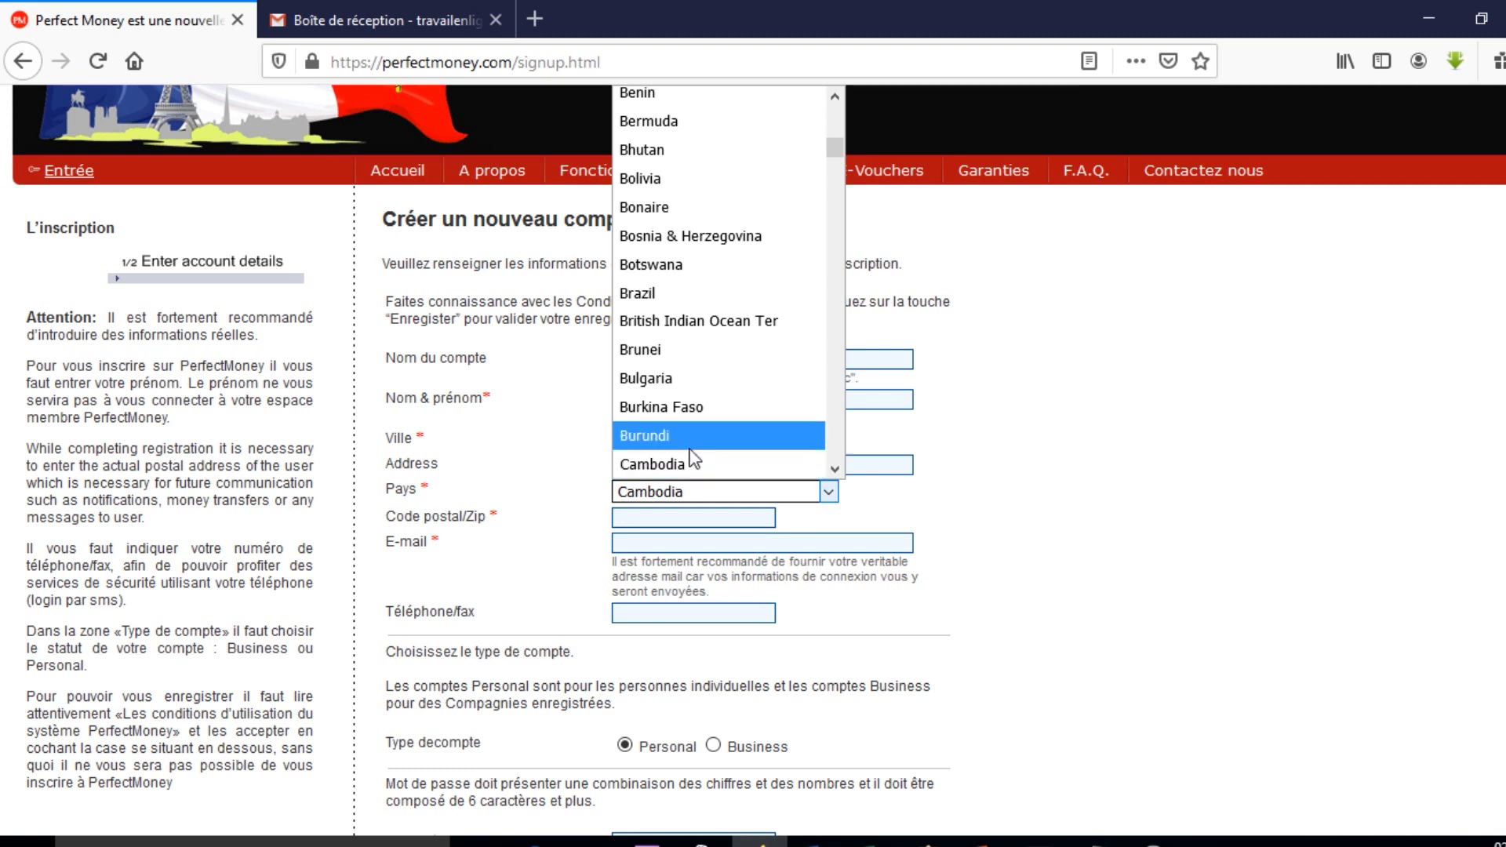
pyautogui.scroll(-1, 694, 459)
pyautogui.click(696, 412)
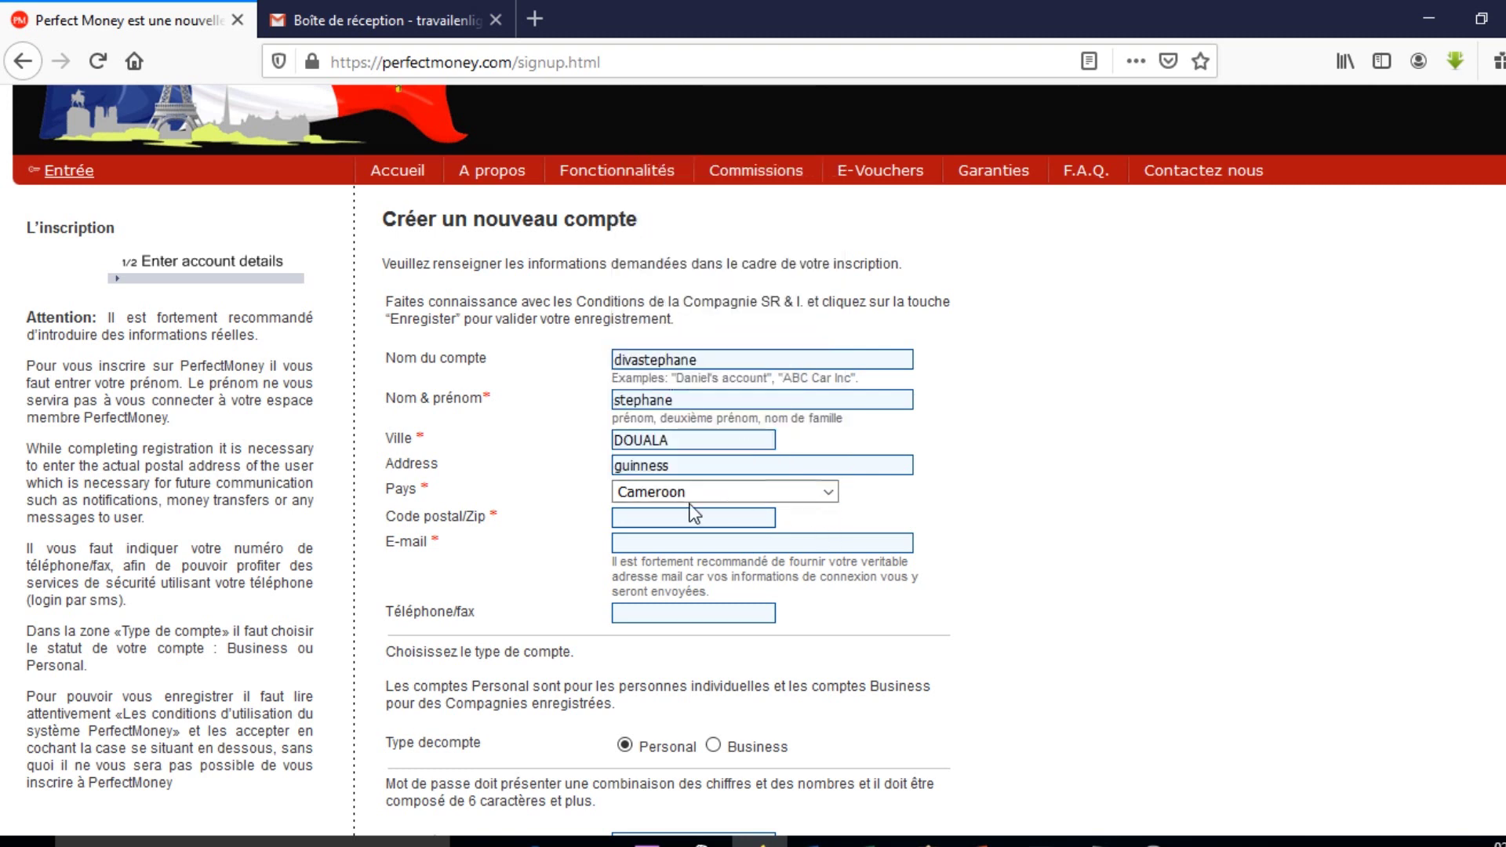
pyautogui.click(674, 518)
# Enter the postal code and the saved contact e-mail address on the signup form.
pyautogui.write('é')
pyautogui.press('BackSpace')
pyautogui.press('BackSpace')
pyautogui.write('23')
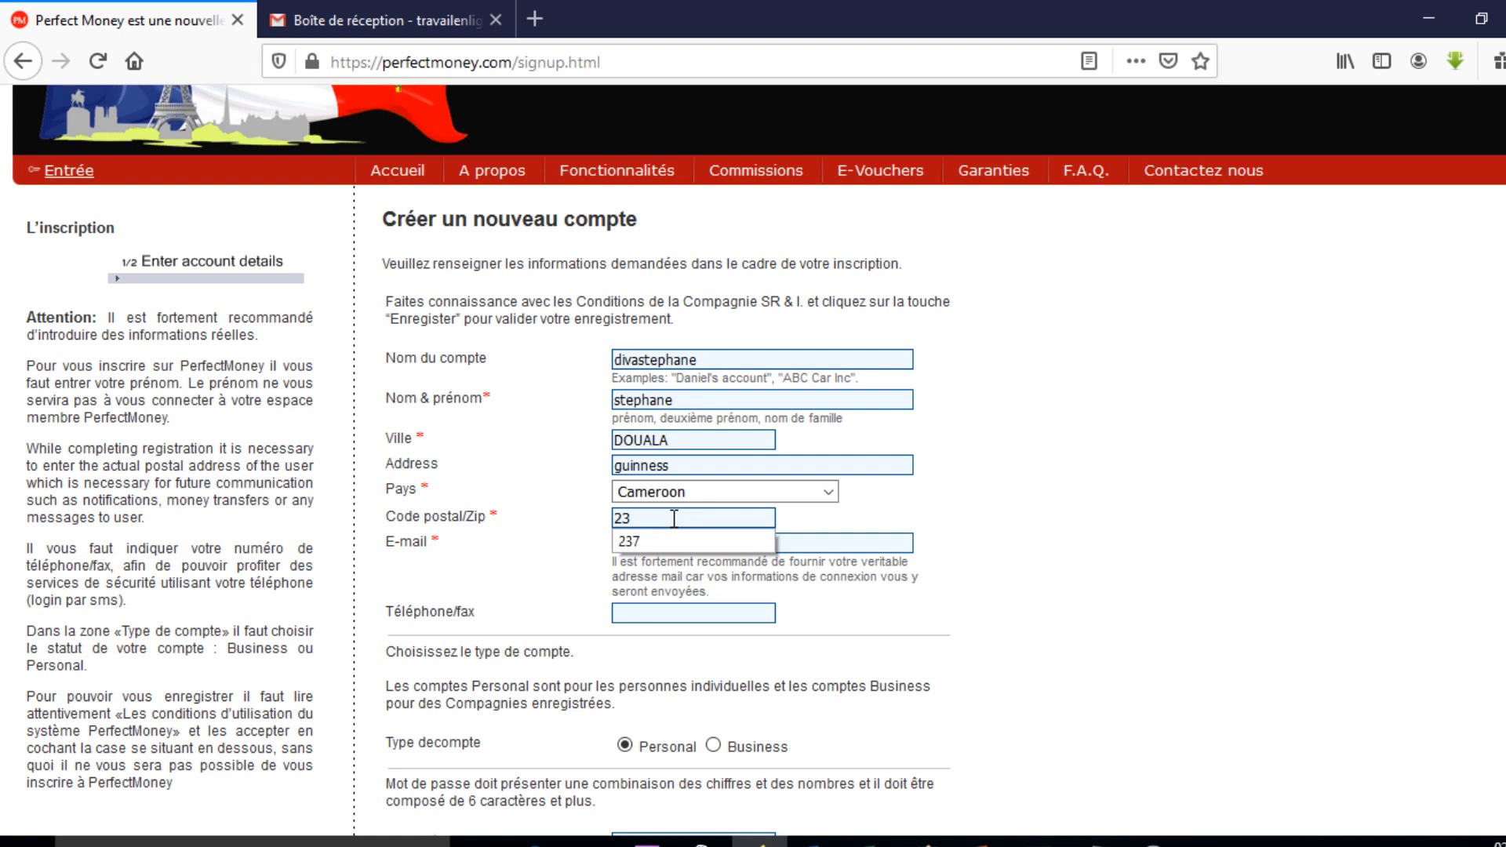
pyautogui.click(629, 541)
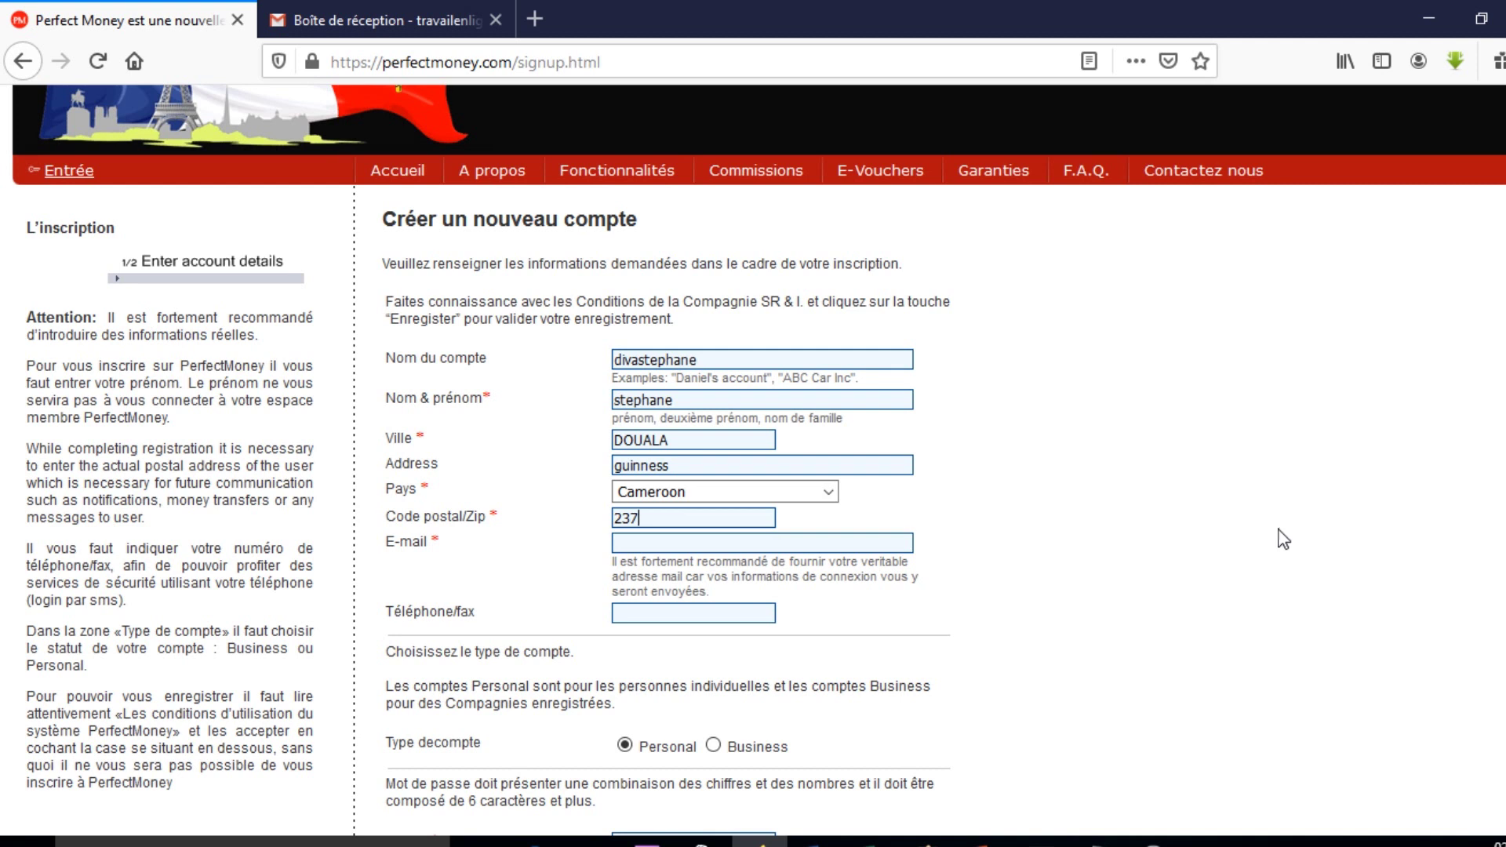
pyautogui.click(703, 543)
pyautogui.write('T')
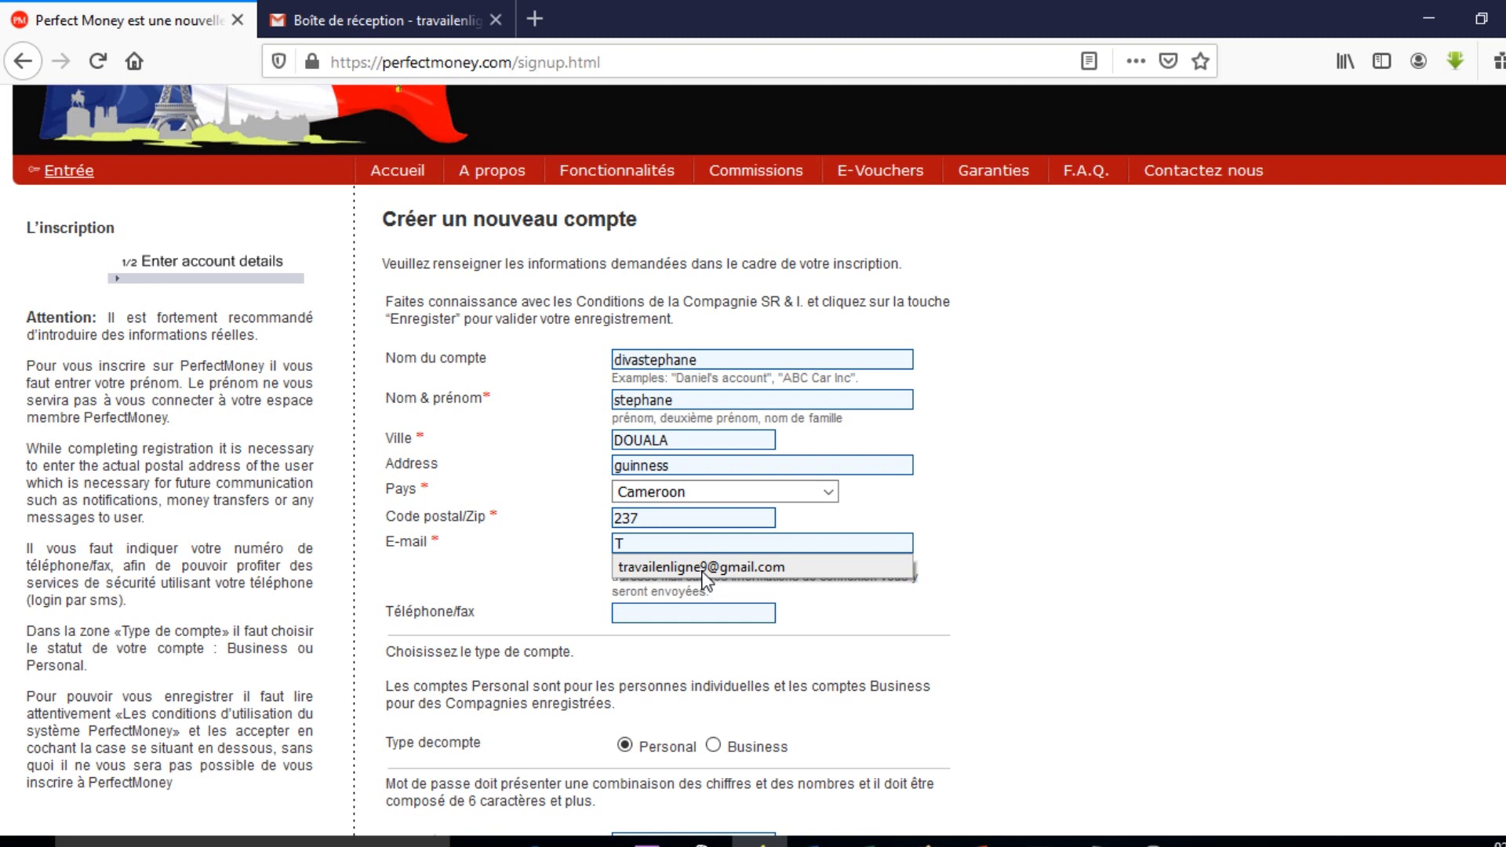
pyautogui.click(700, 568)
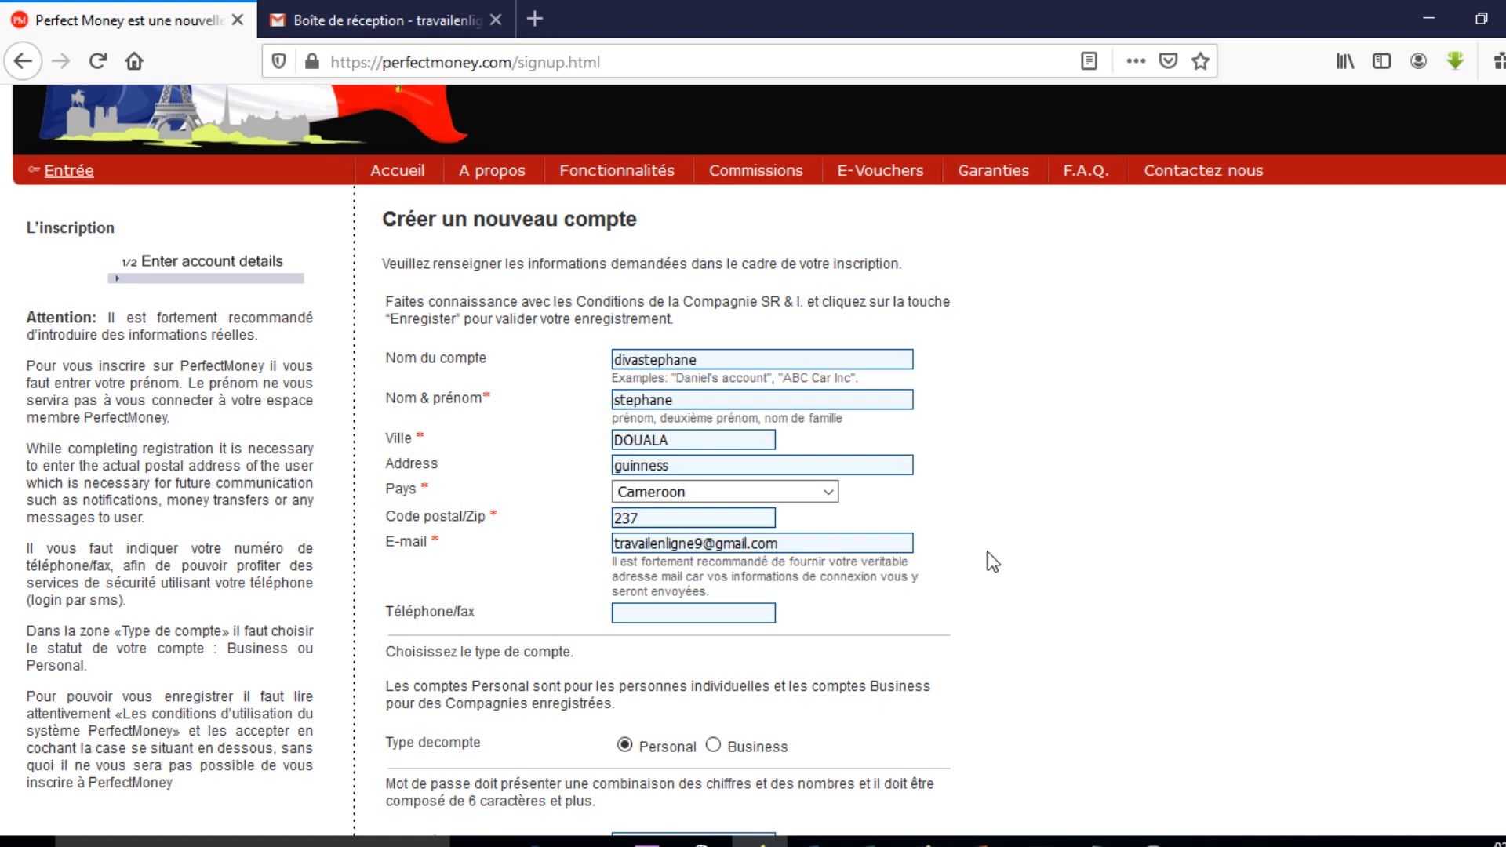
pyautogui.click(649, 614)
# Fill the phone number from a saved entry and paste the password into both password fields.
pyautogui.click(671, 640)
pyautogui.scroll(-2, 839, 618)
pyautogui.scroll(-1, 840, 618)
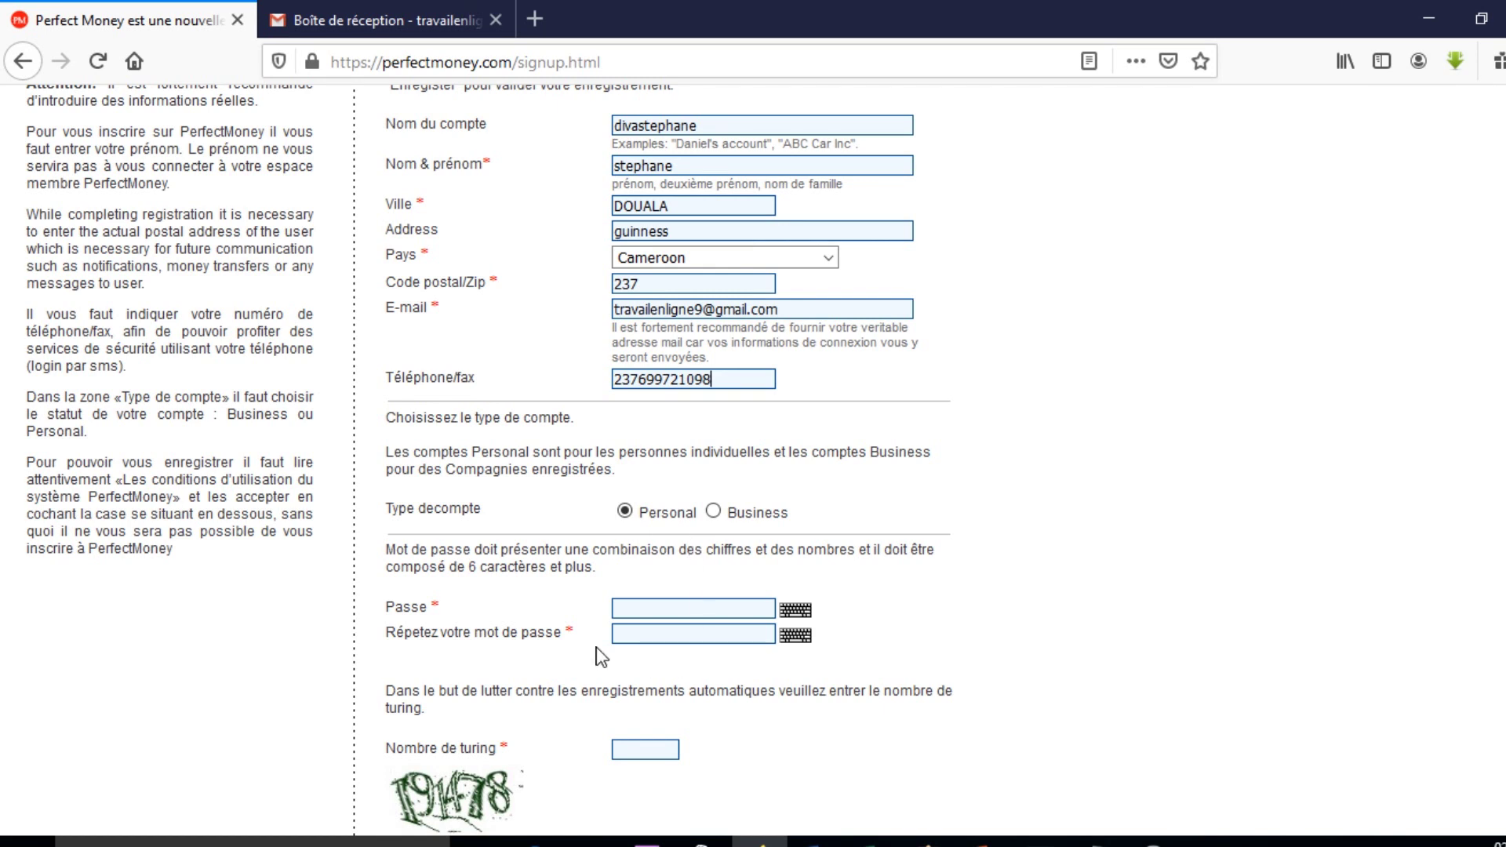
pyautogui.click(635, 604)
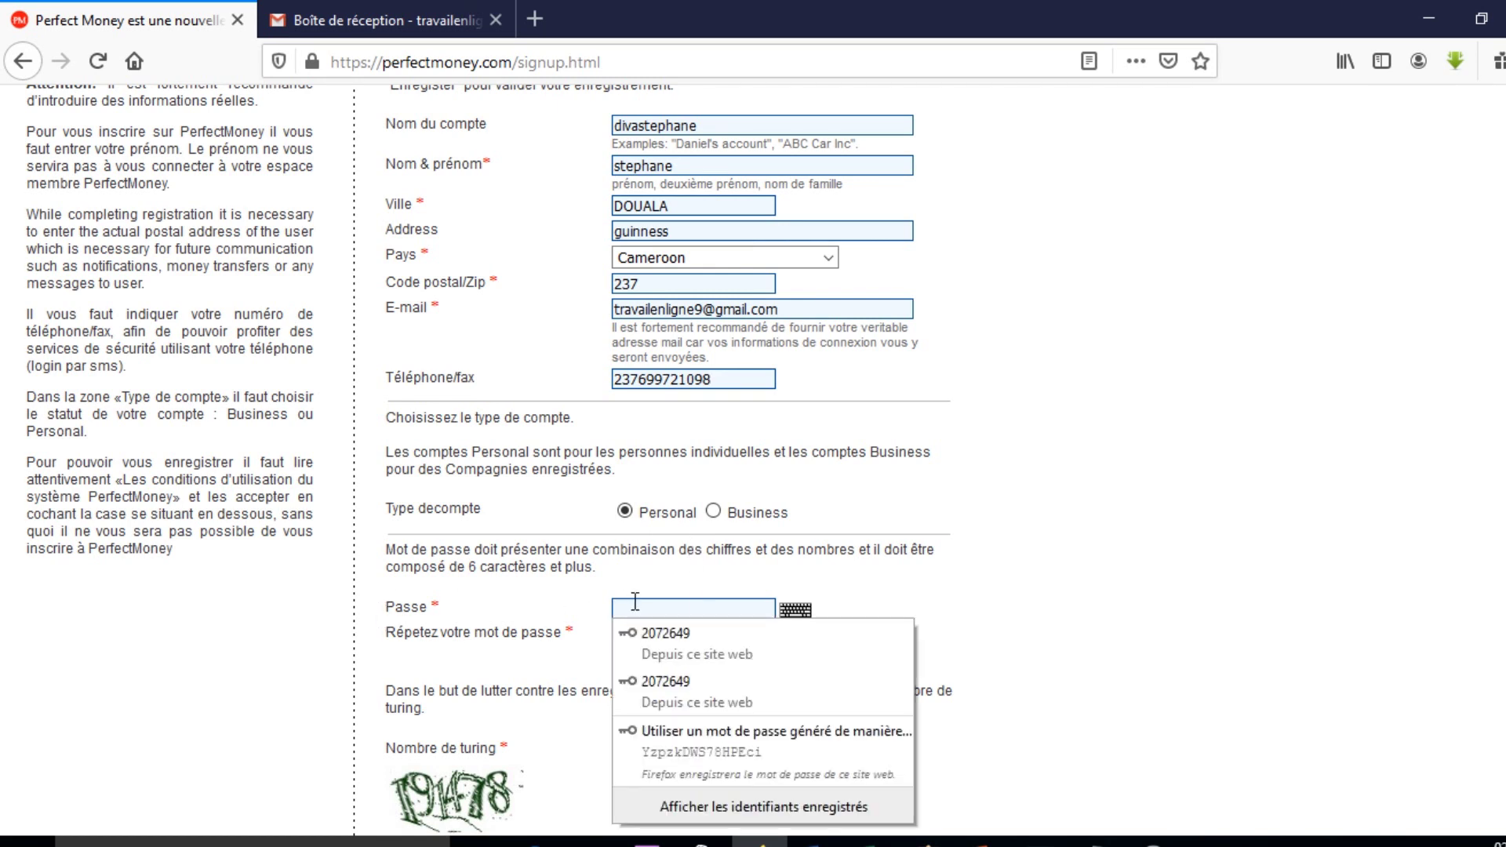
pyautogui.hotkey('ctrl', 'v')
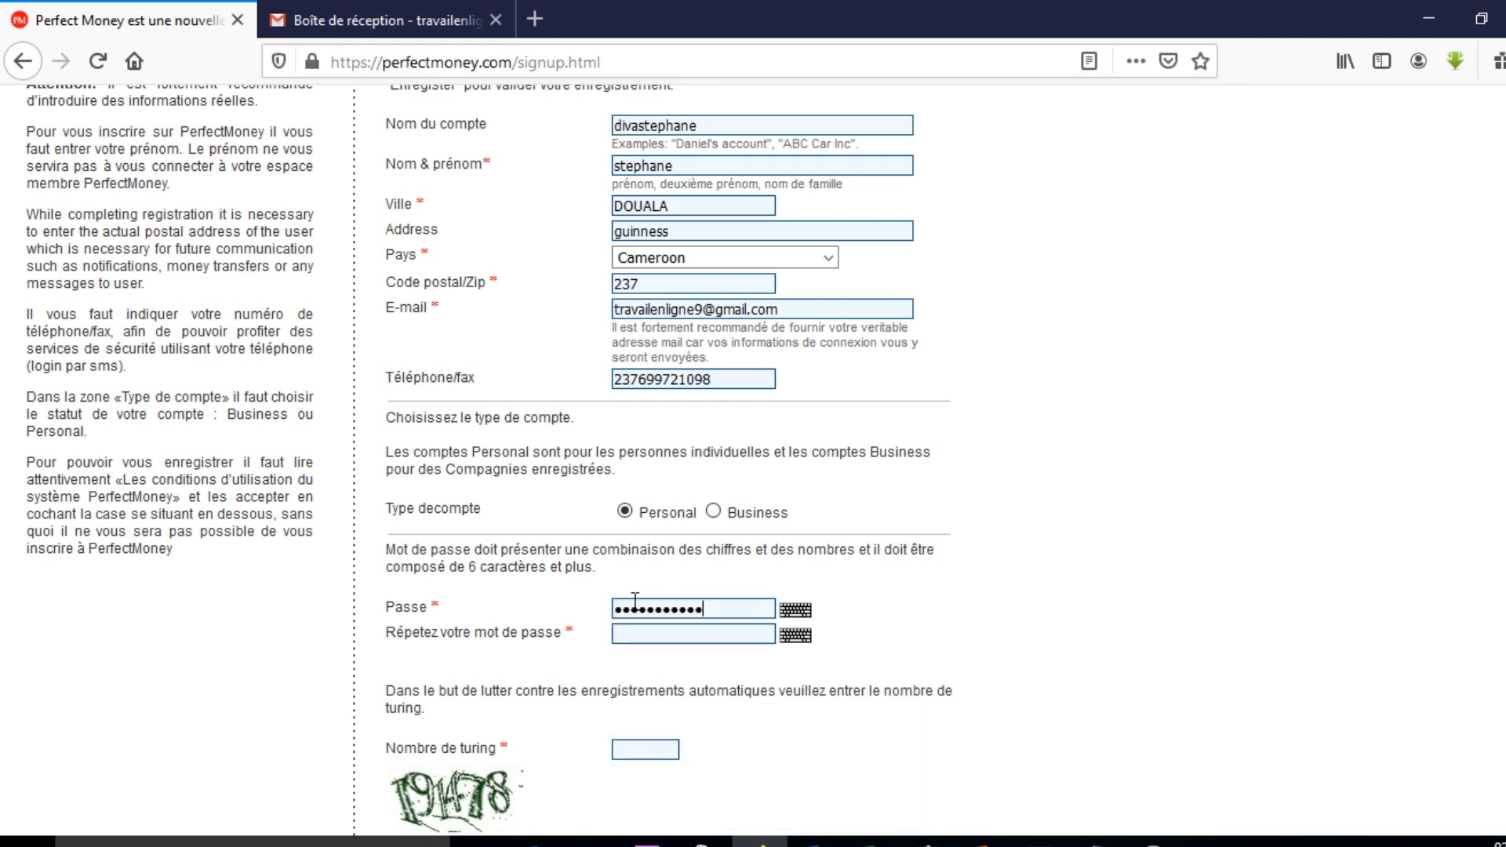
pyautogui.click(664, 631)
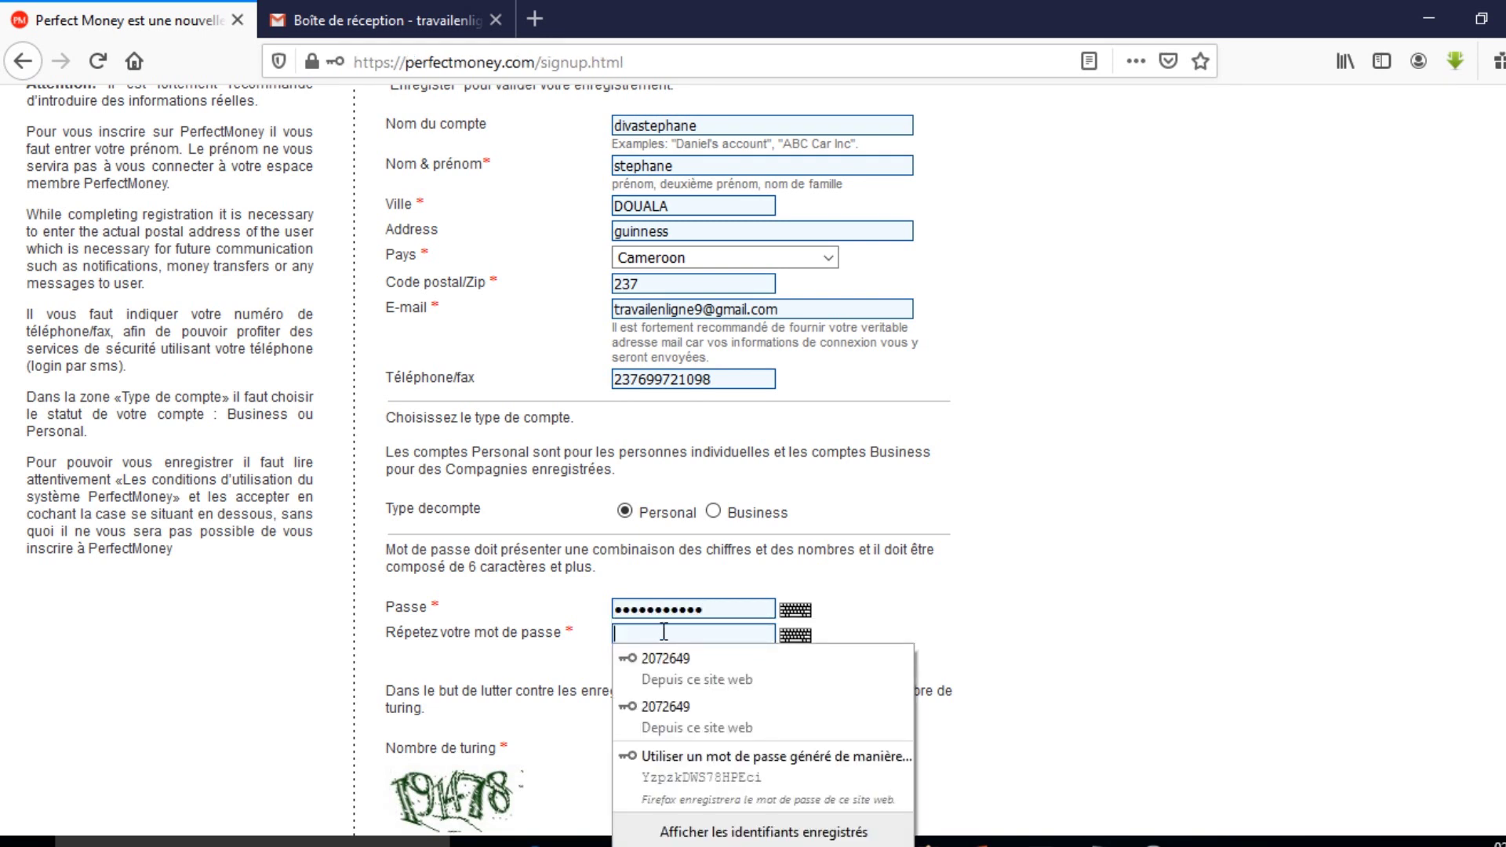
pyautogui.hotkey('ctrl', 'v')
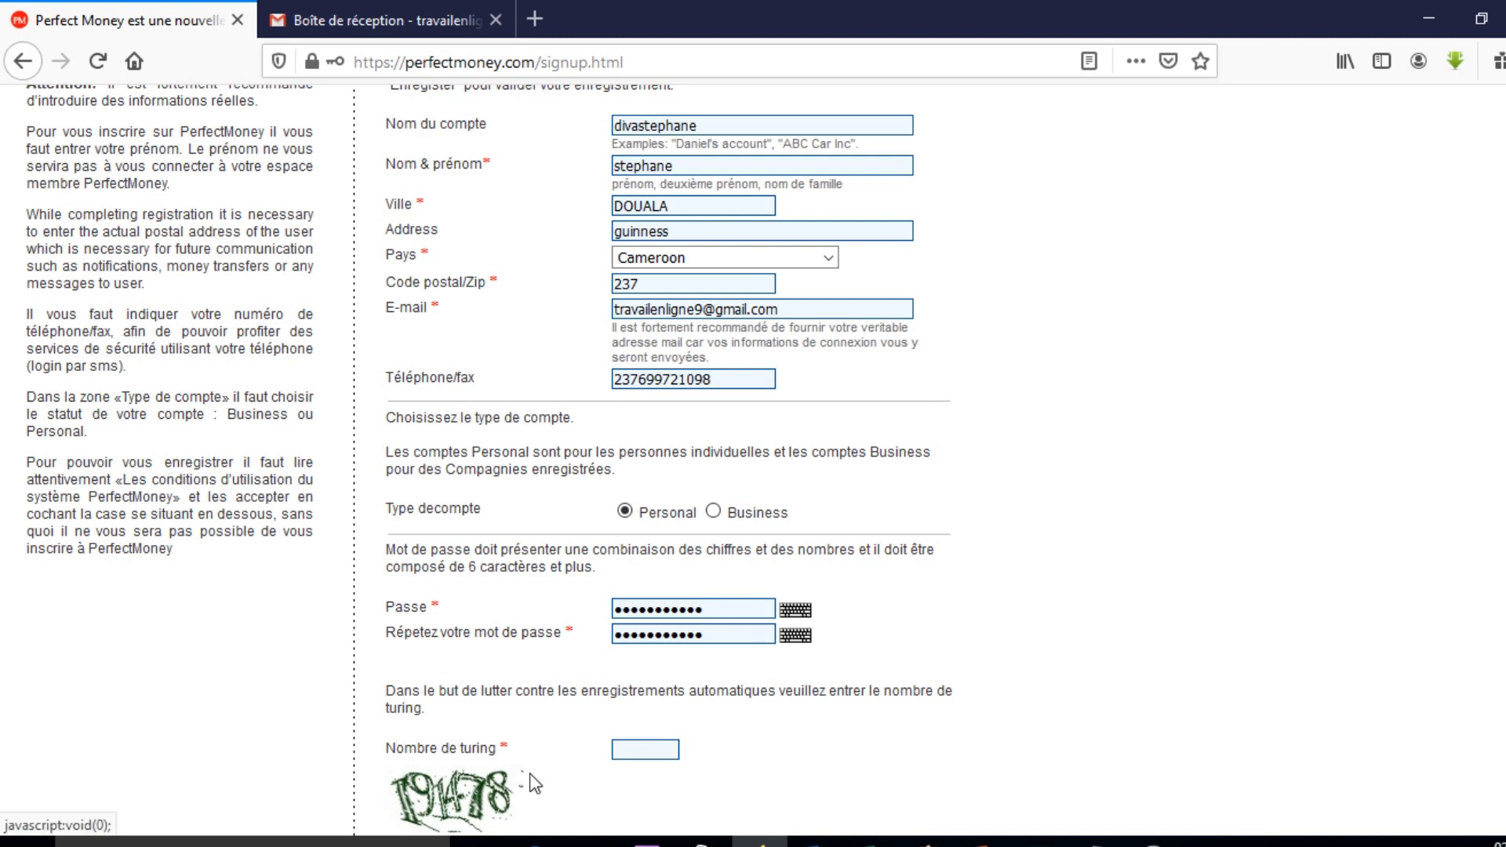
# Enter the turing number shown in the captcha image.
pyautogui.scroll(-3, 565, 750)
pyautogui.click(633, 520)
pyautogui.write('191478')
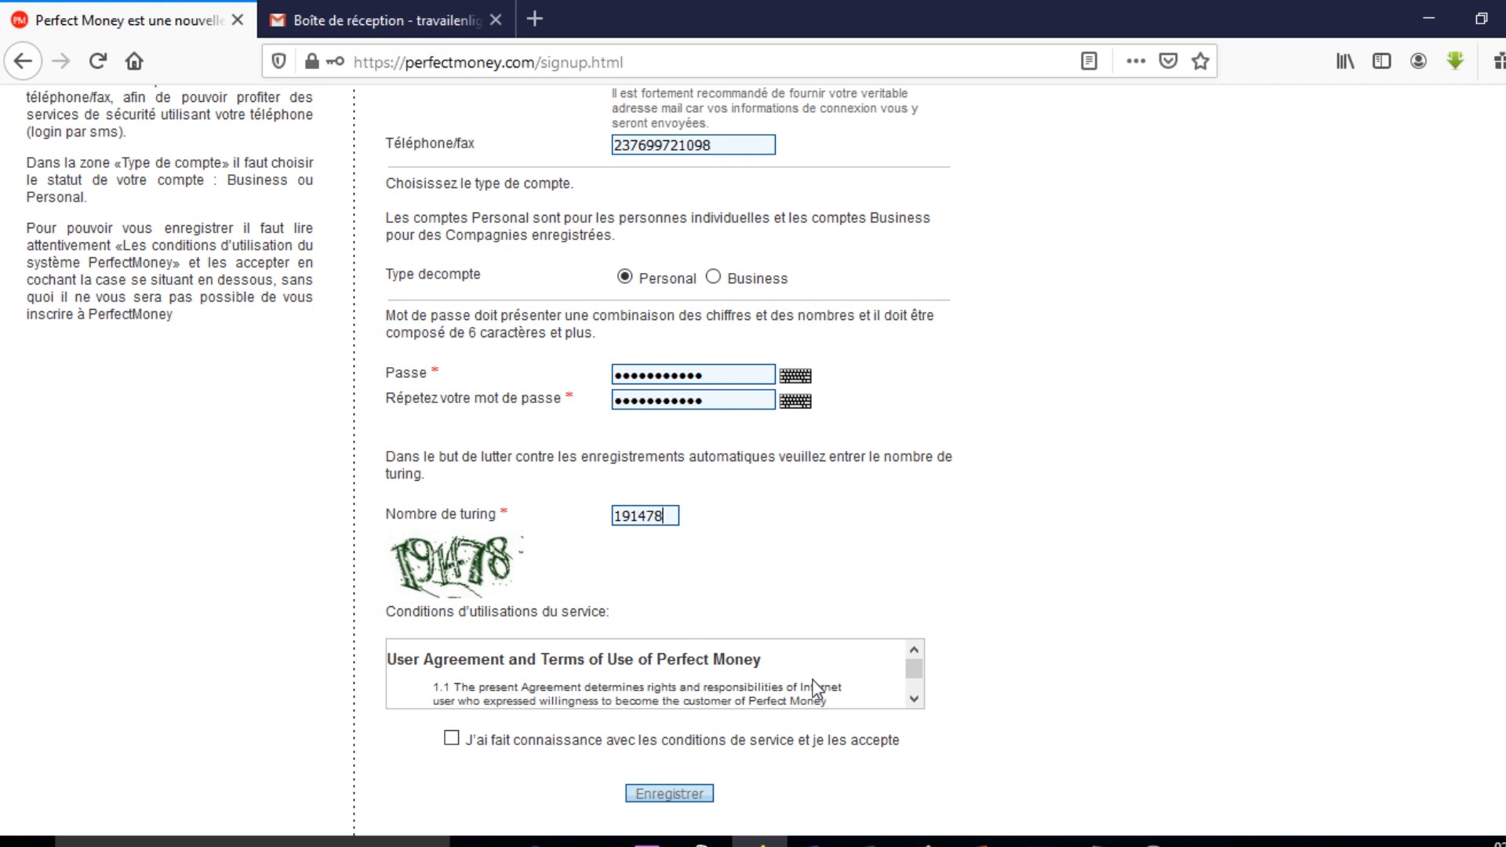
# Tick the terms of service checkbox and submit the form with Enregistrer.
pyautogui.click(452, 738)
pyautogui.click(671, 795)
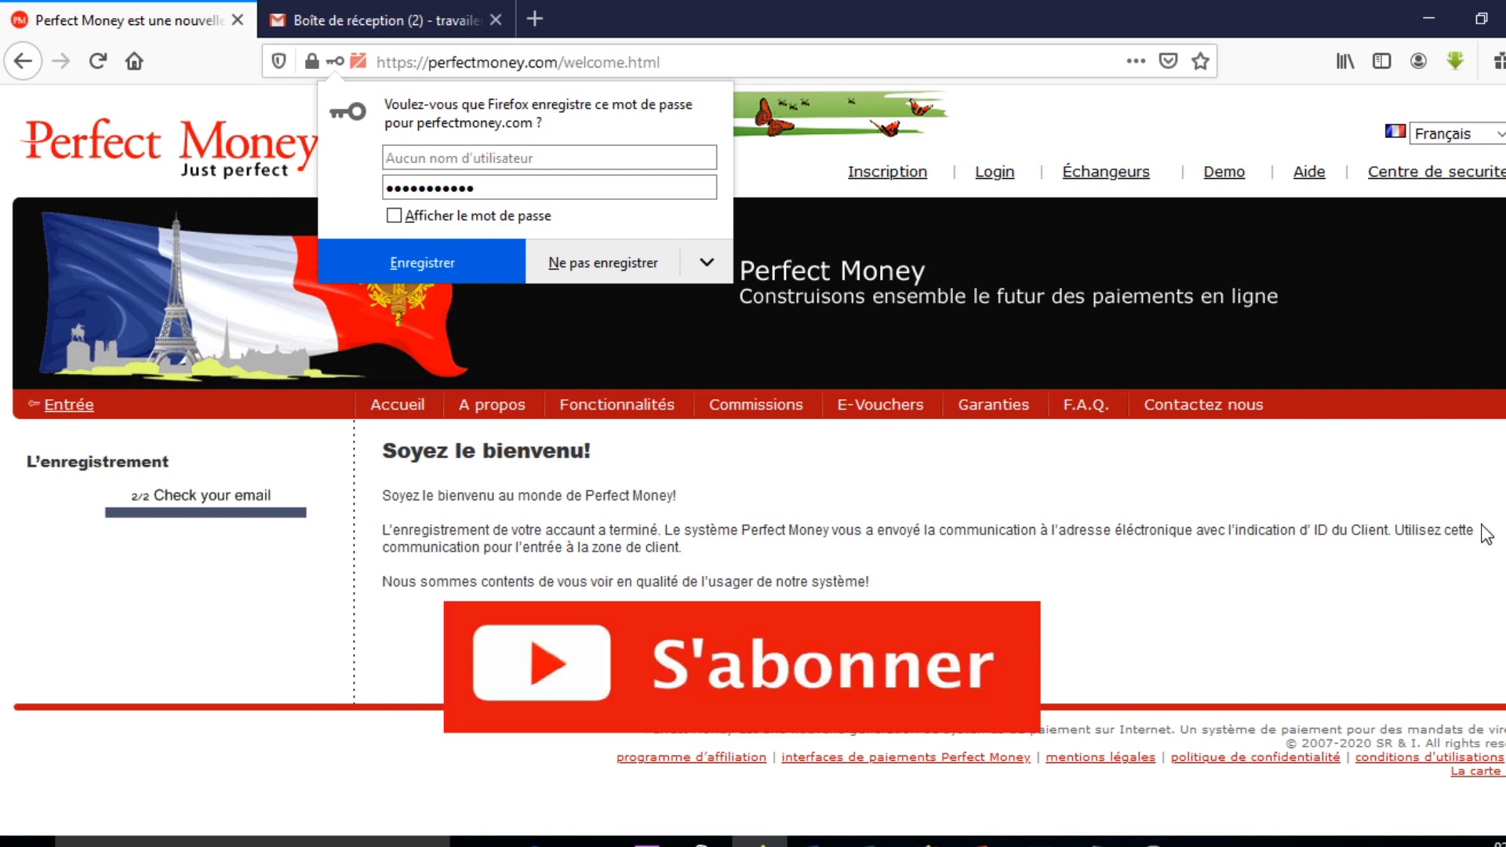
# Decline saving the password in Firefox and highlight the mention of ID in the welcome message.
pyautogui.click(619, 264)
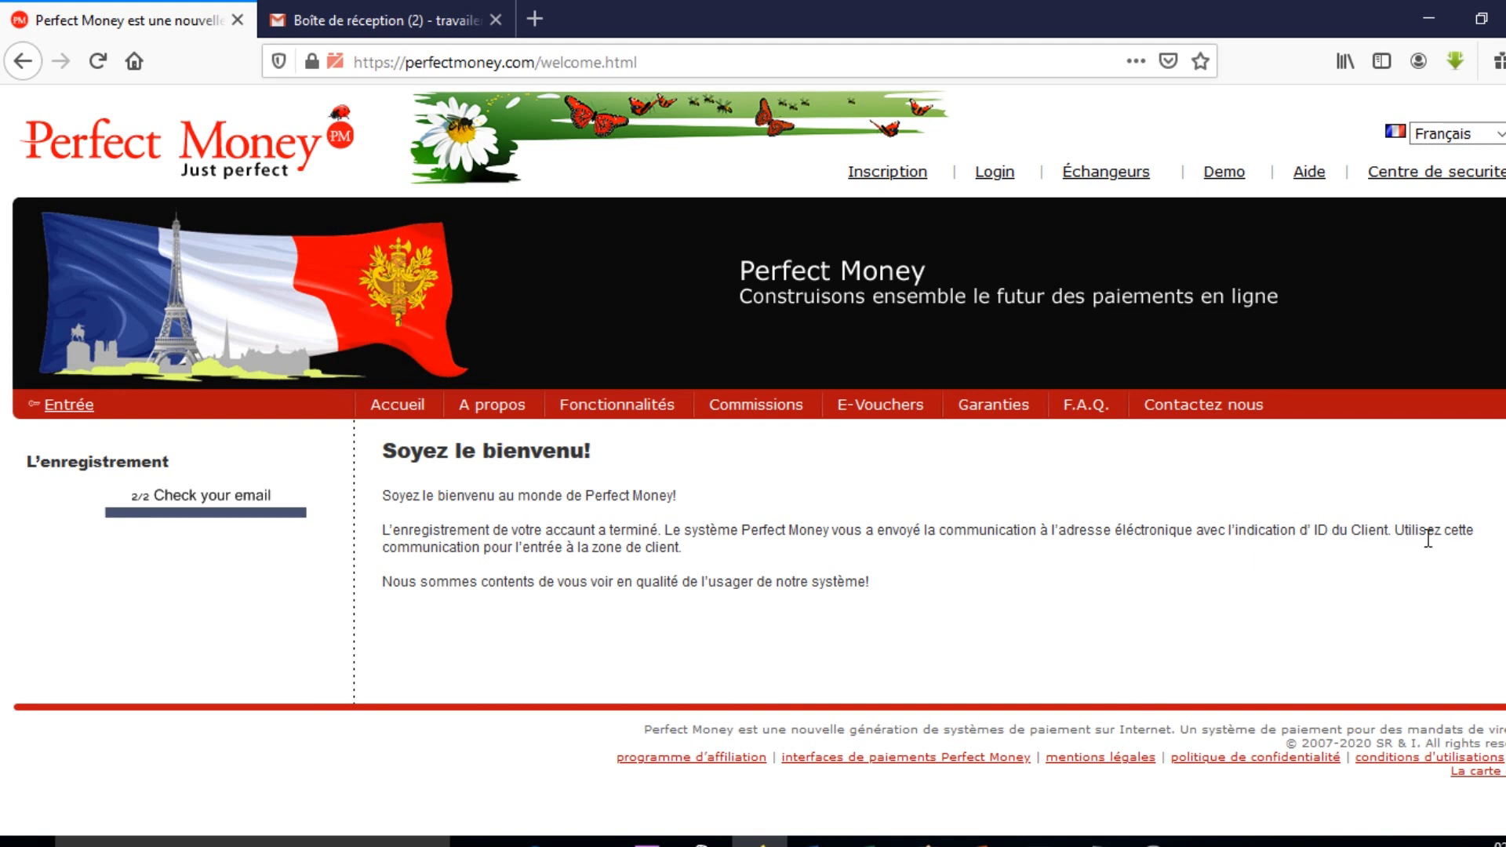
pyautogui.doubleClick(1322, 530)
pyautogui.keyDown('shift'); pyautogui.click(1300, 529); pyautogui.keyUp('shift')
# Read through the Perfect Money Funding instructions e-mail in Gmail, then return to the inbox.
pyautogui.click(353, 20)
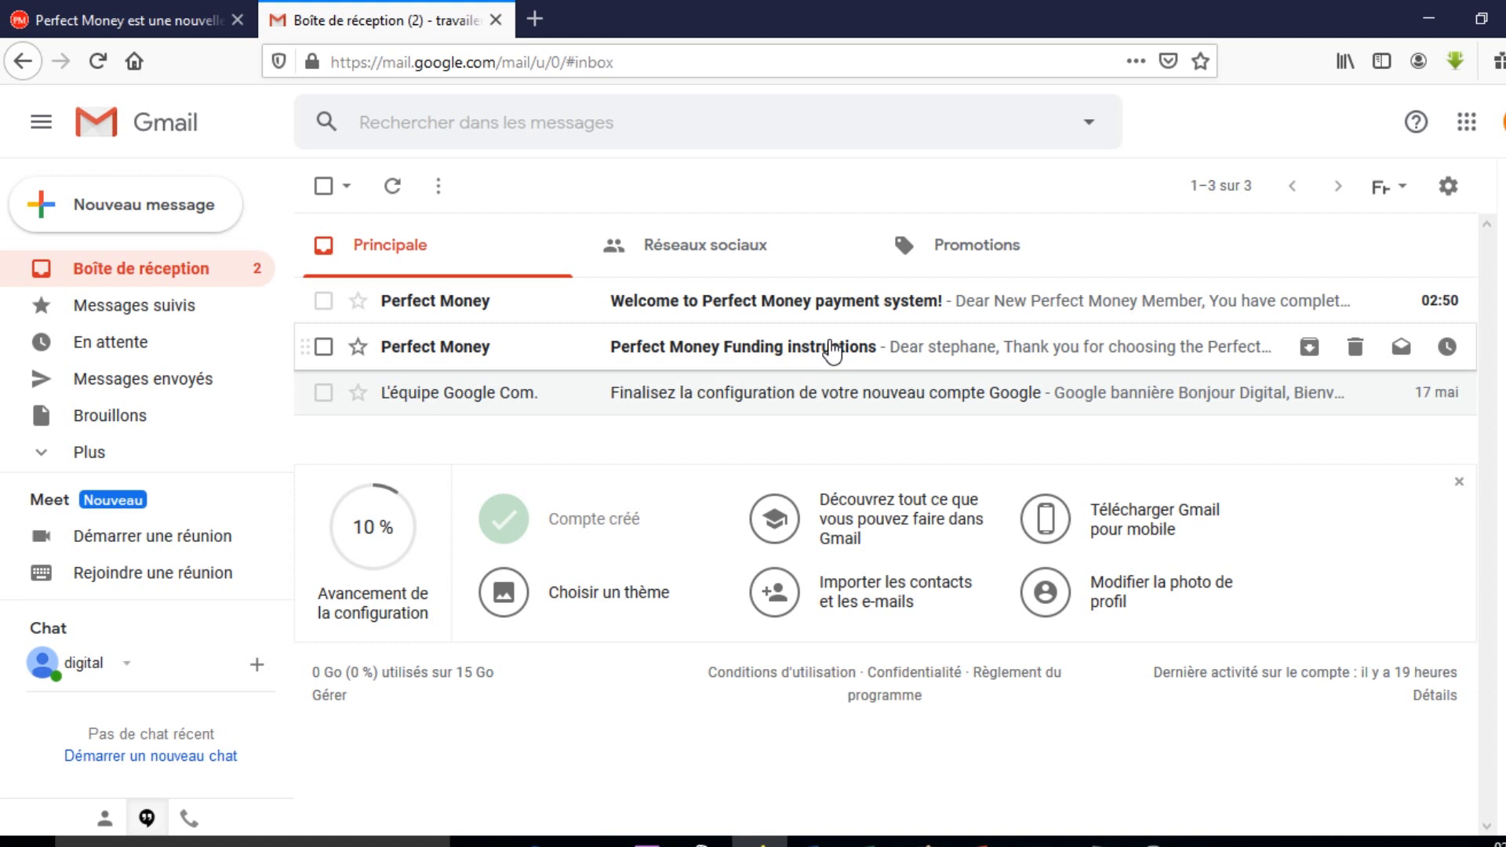
pyautogui.click(833, 350)
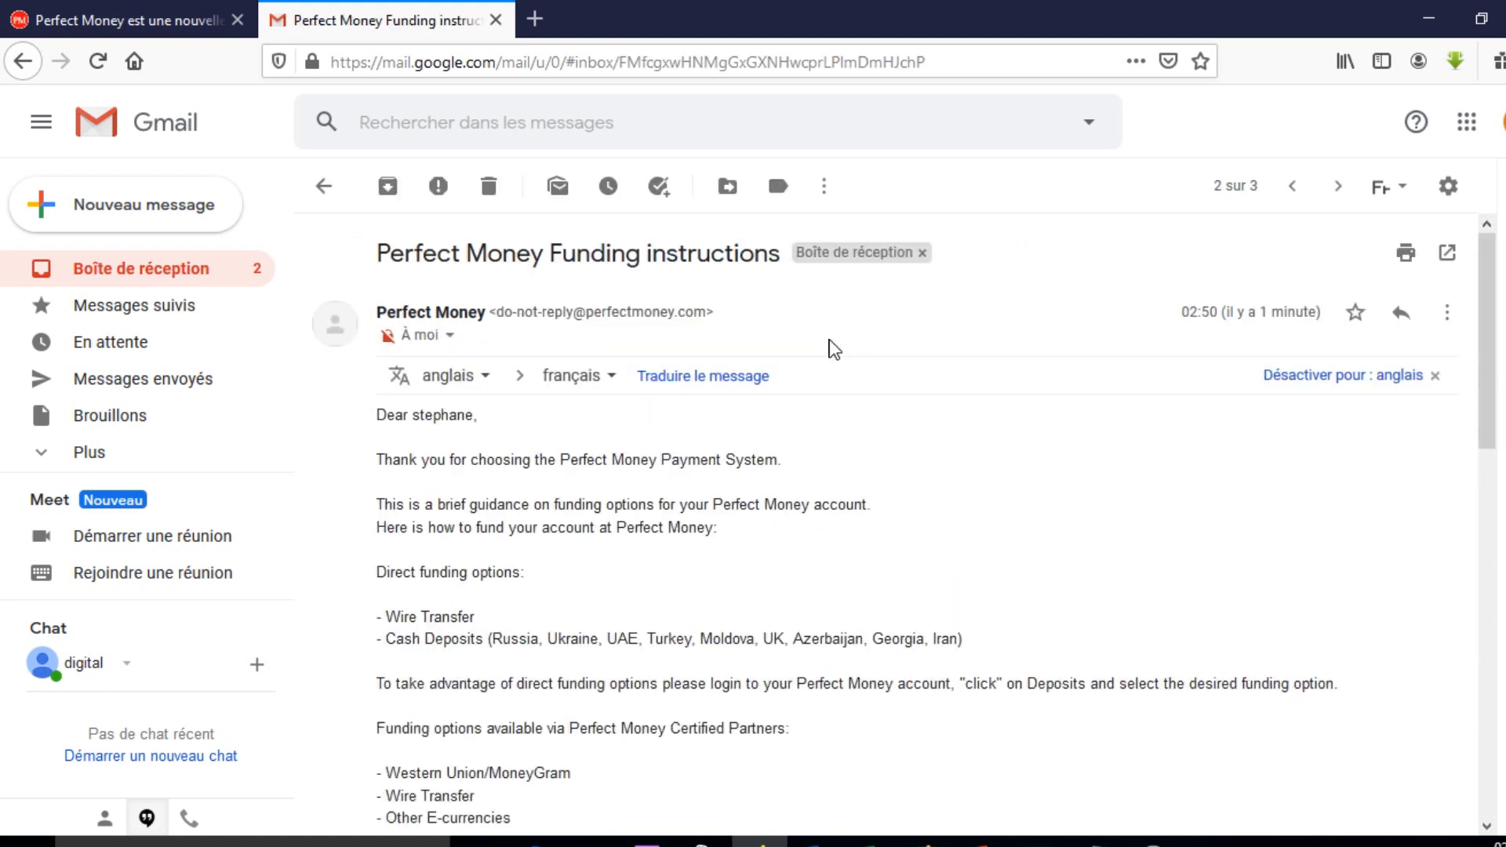
pyautogui.scroll(-3, 847, 525)
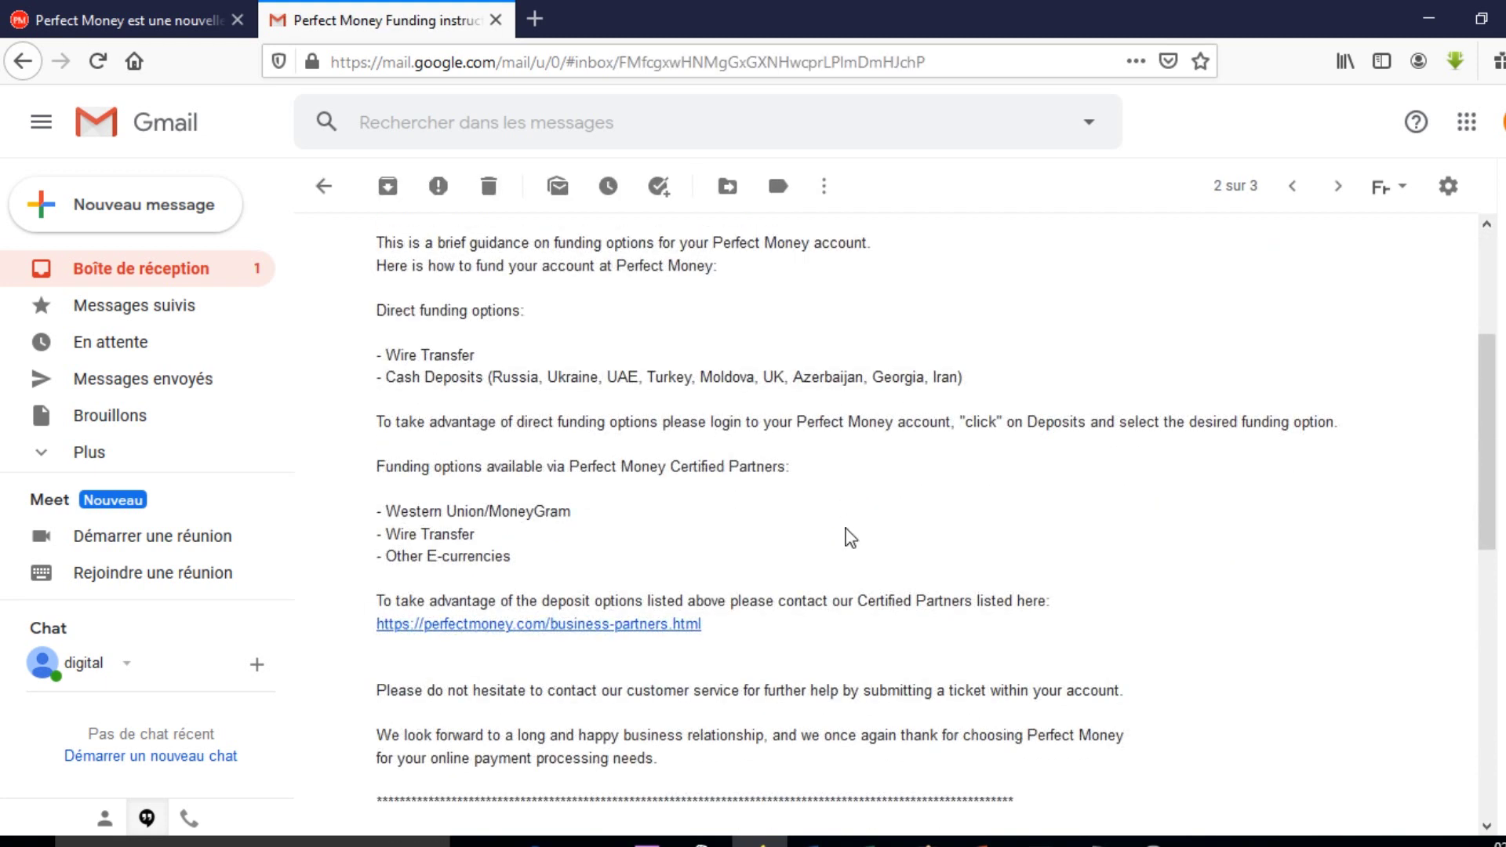
pyautogui.scroll(-7, 849, 538)
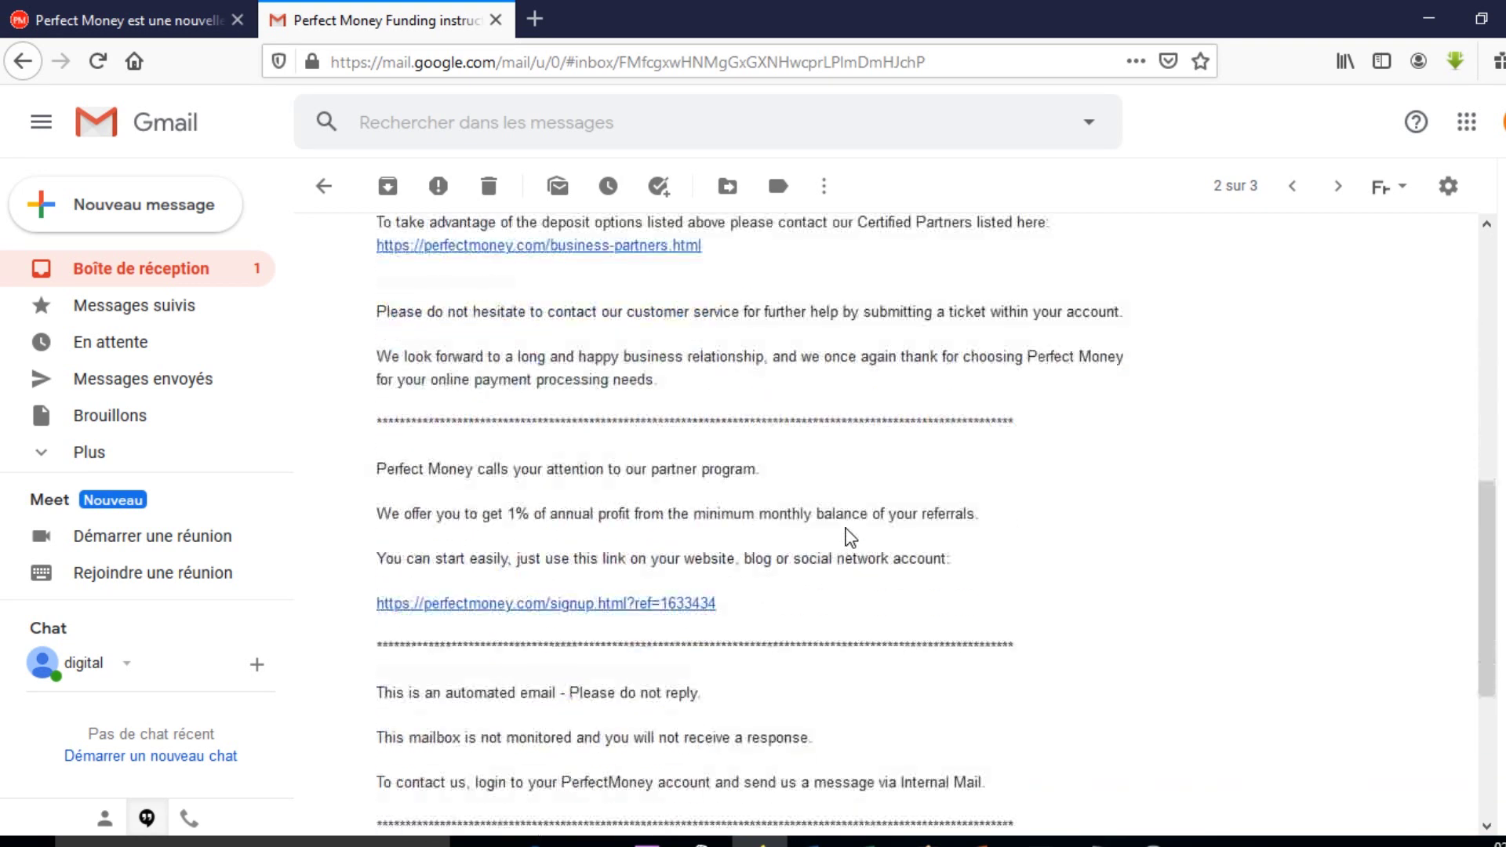
pyautogui.scroll(-2, 850, 538)
pyautogui.scroll(5, 849, 538)
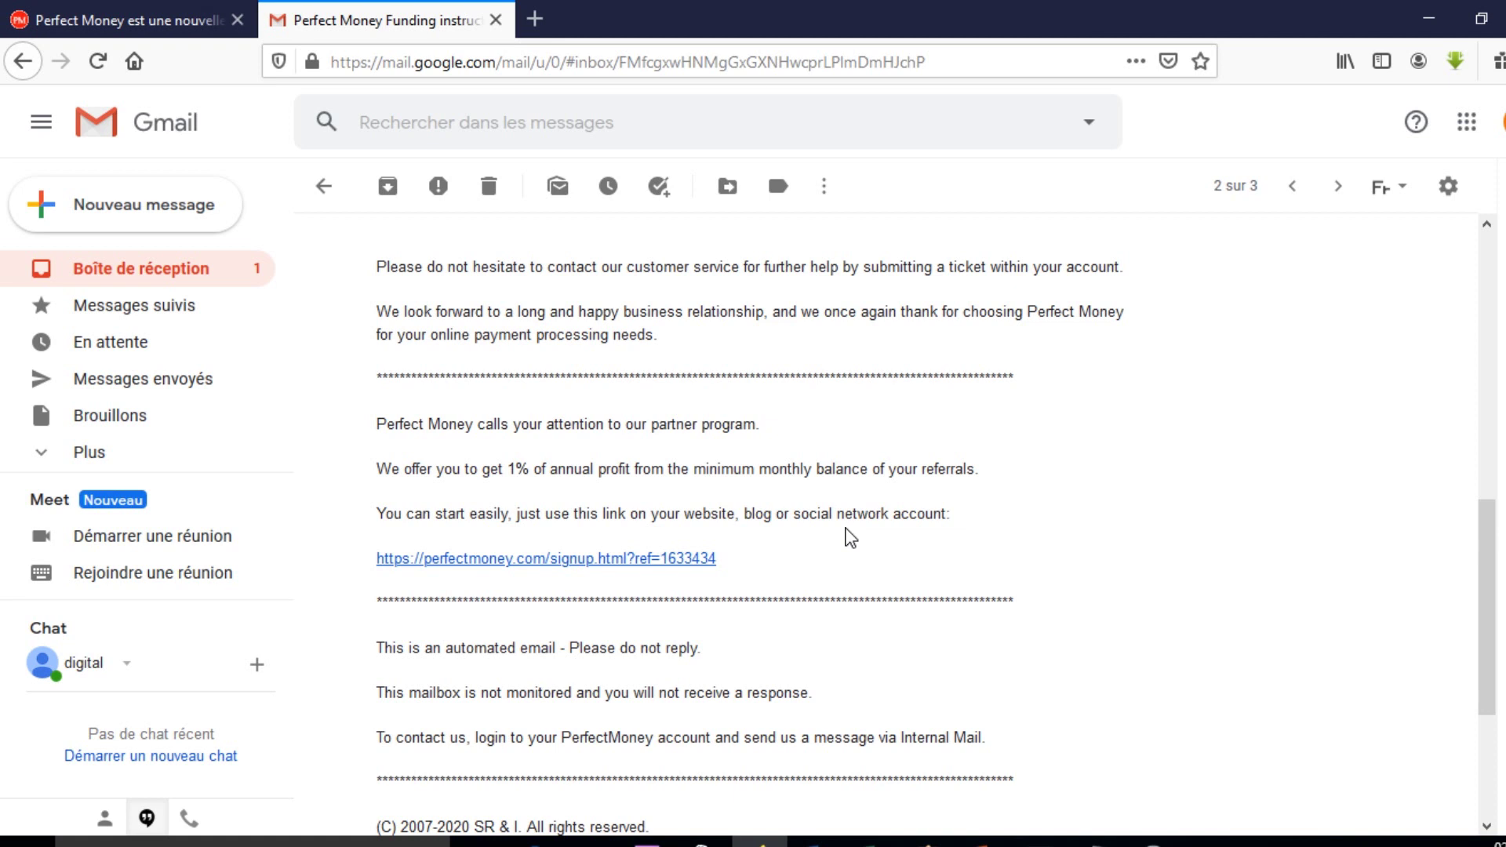
pyautogui.scroll(6, 850, 538)
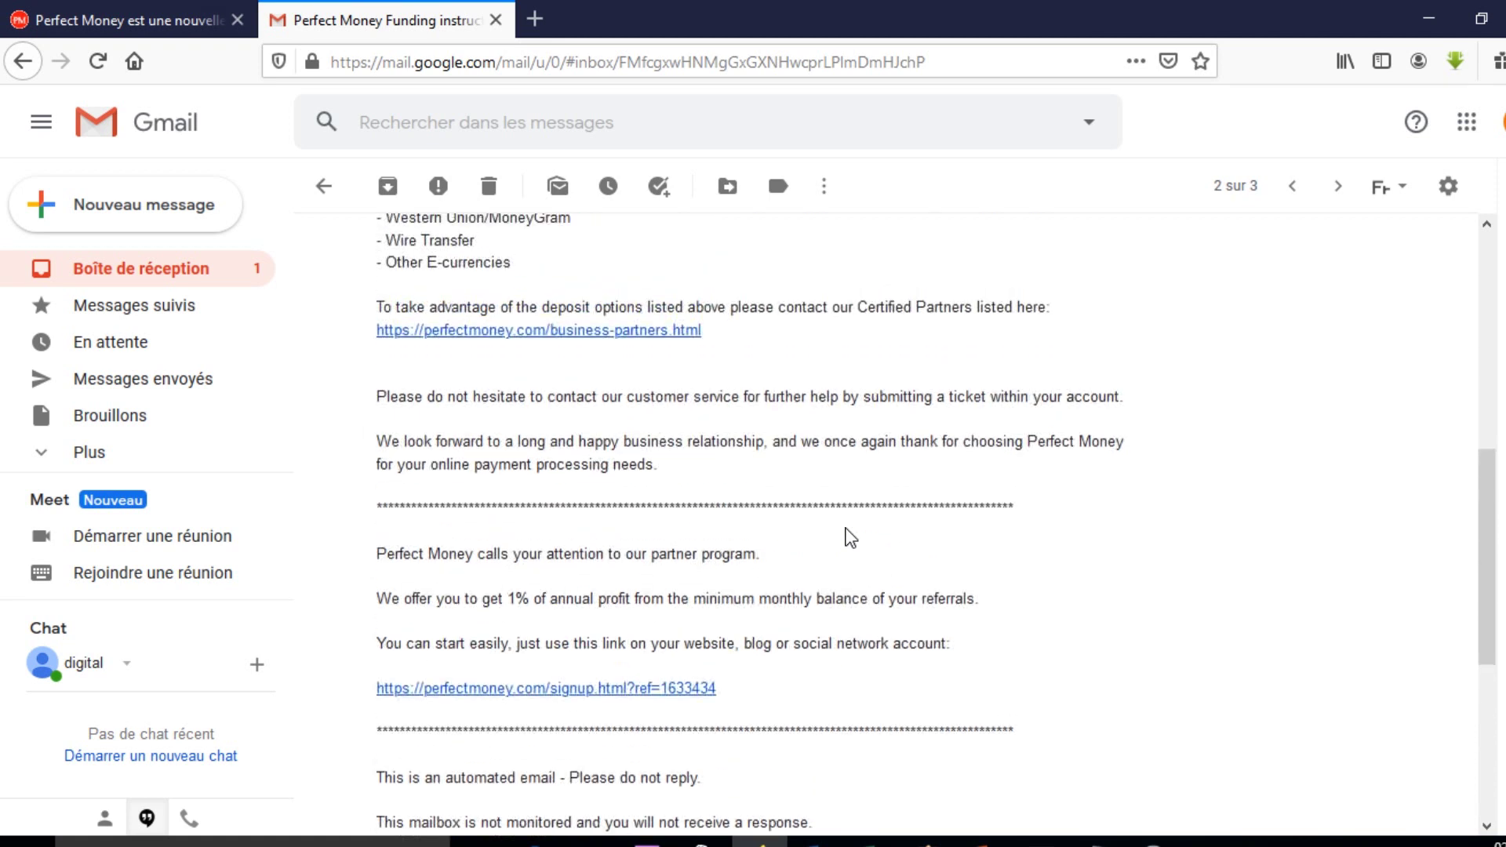
pyautogui.scroll(3, 850, 538)
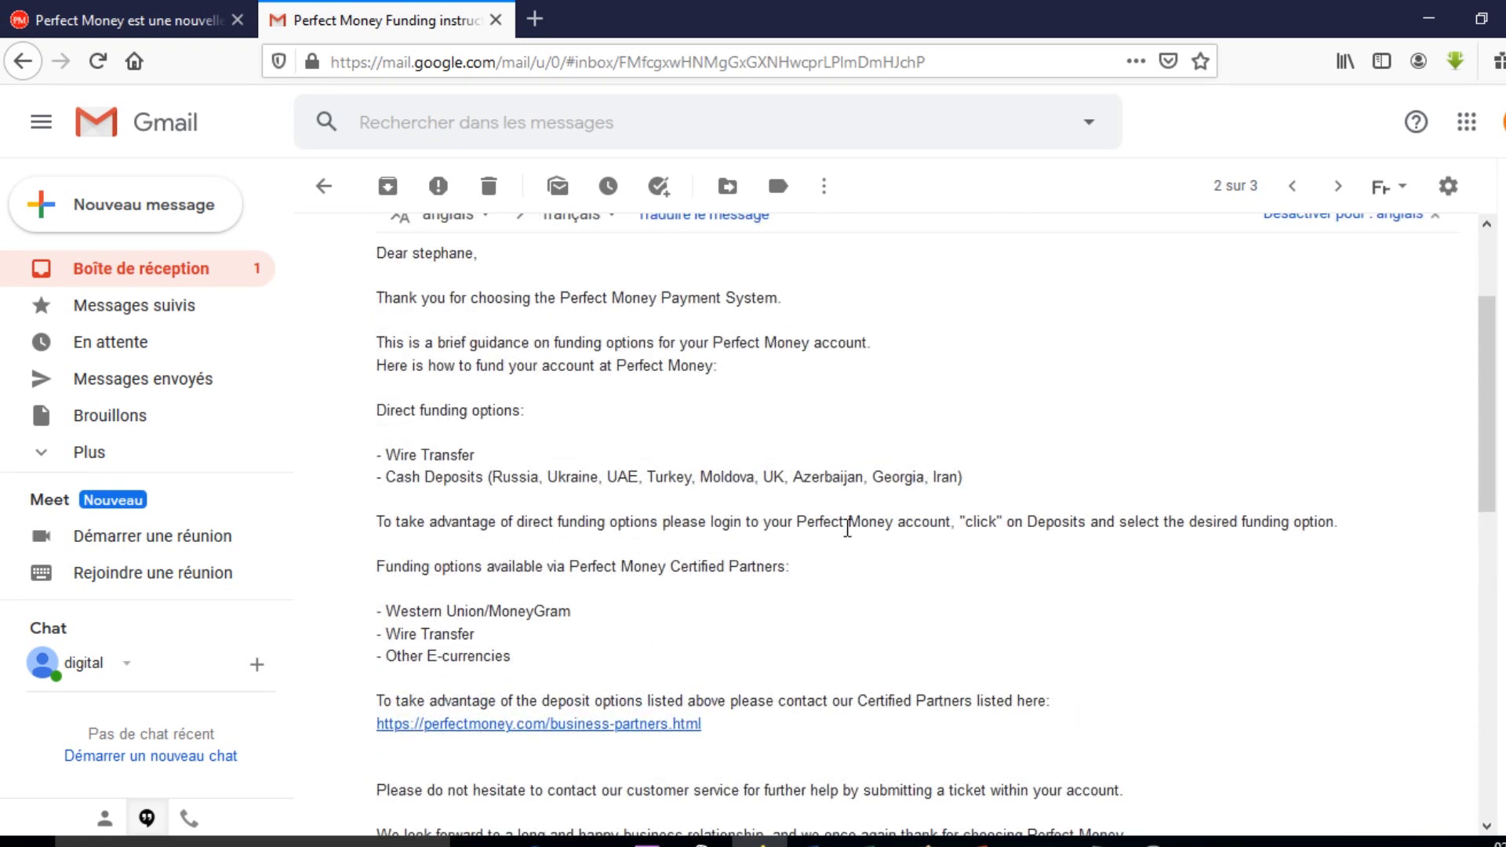
pyautogui.click(169, 270)
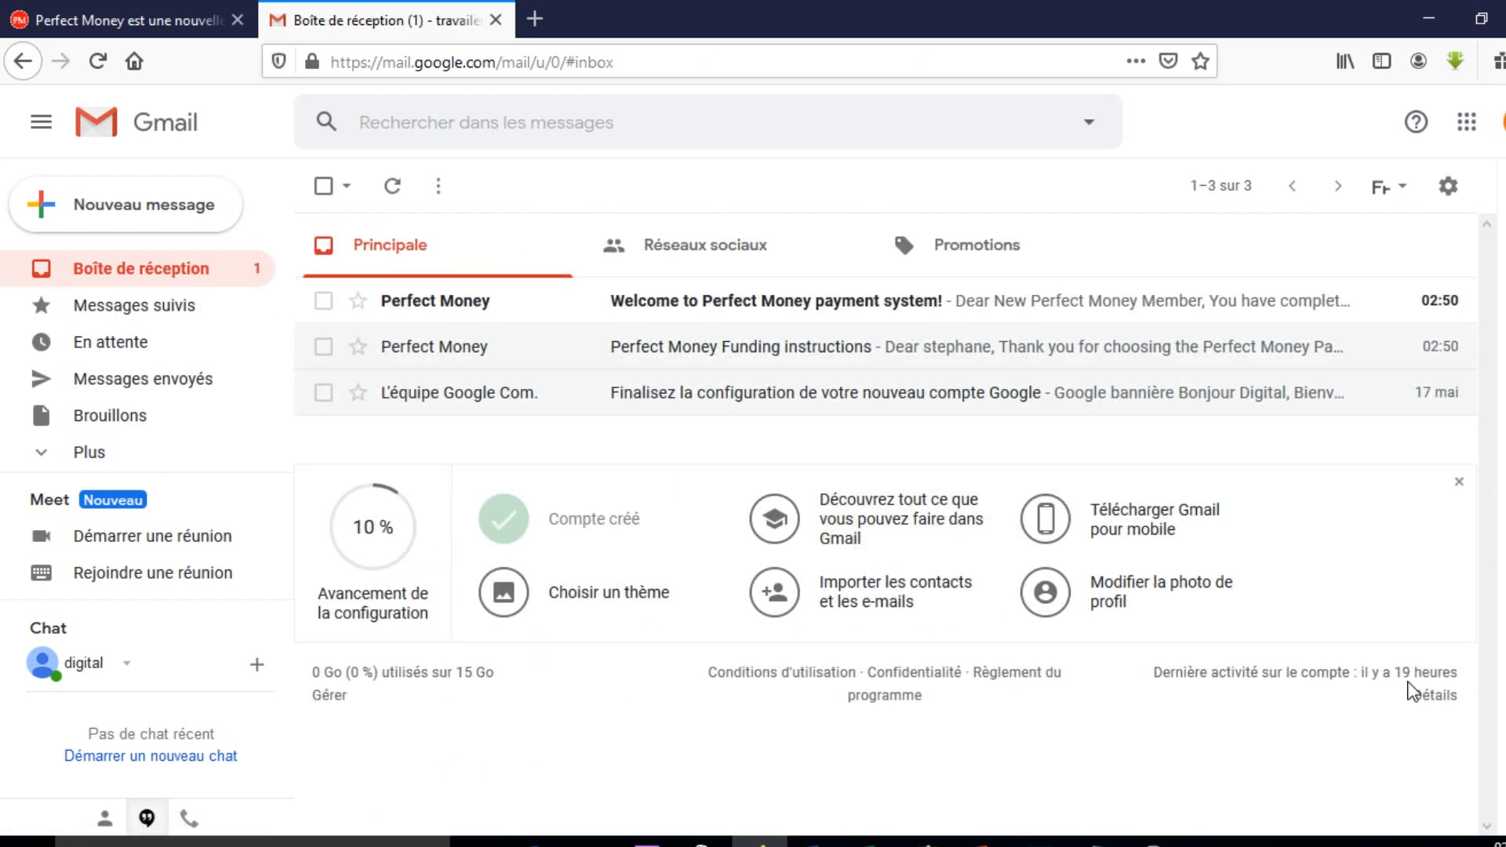
# Open the 'Welcome to Perfect Money payment system!' e-mail and select the personal member ID.
pyautogui.click(928, 309)
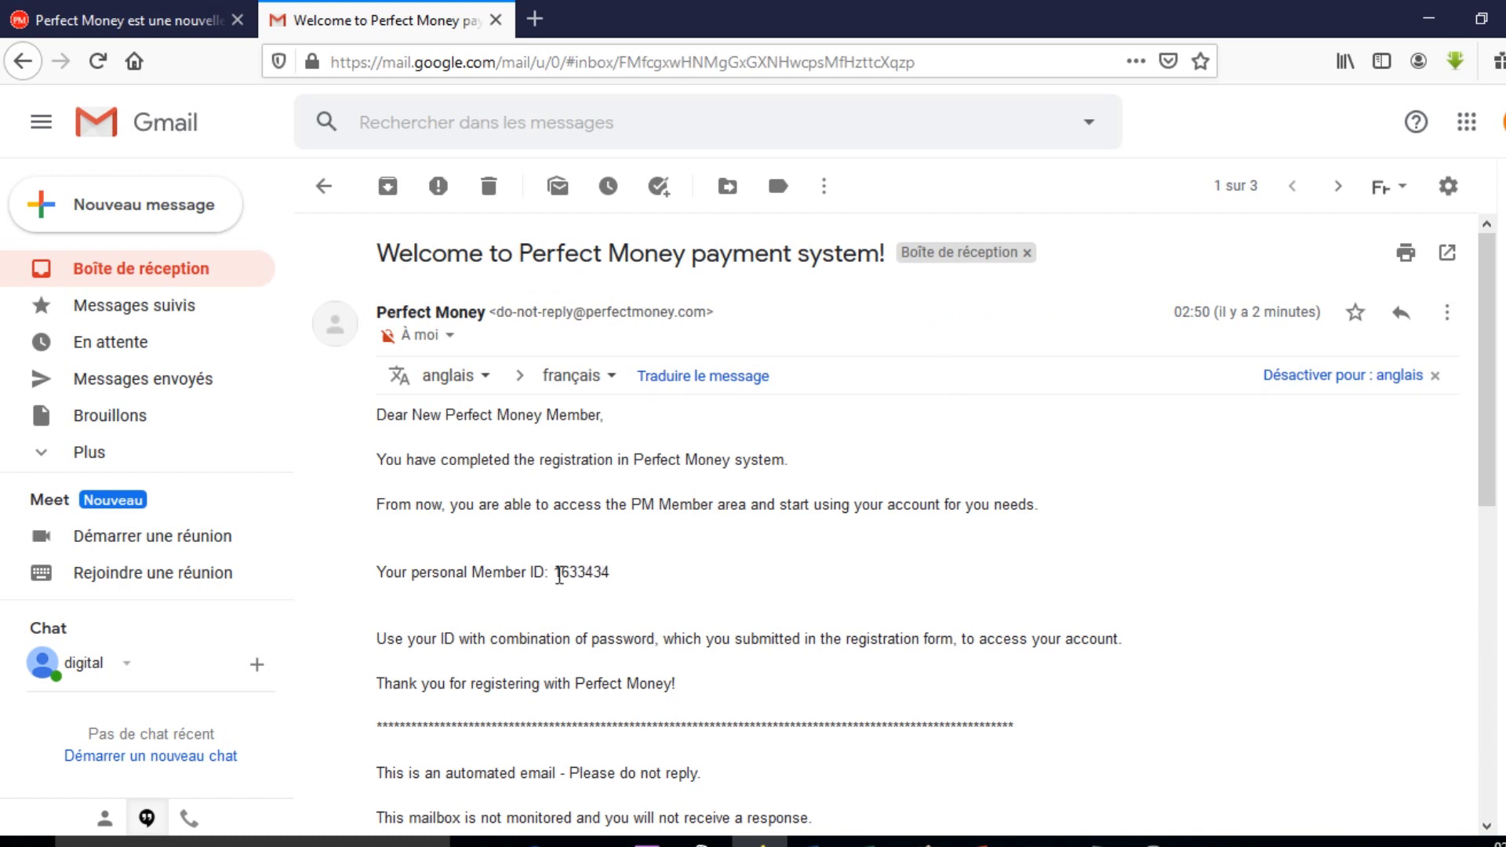
pyautogui.keyDown('shift'); pyautogui.click(603, 571); pyautogui.keyUp('shift')
pyautogui.click(632, 588)
pyautogui.moveTo(612, 573); pyautogui.dragTo(553, 572)
pyautogui.click(110, 19)
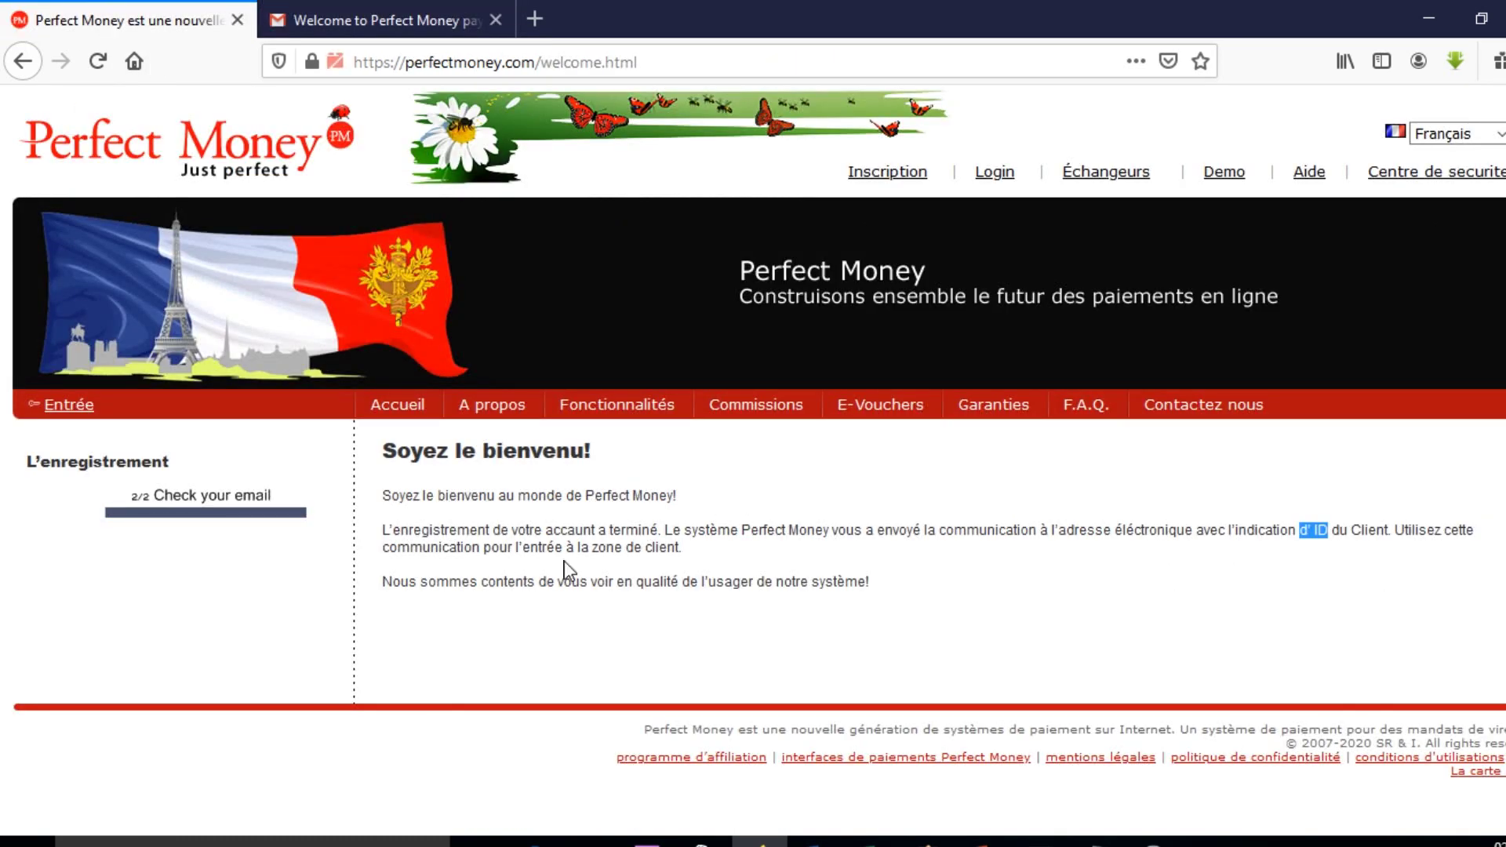
# Open the Perfect Money login page via the Login link.
pyautogui.click(1006, 182)
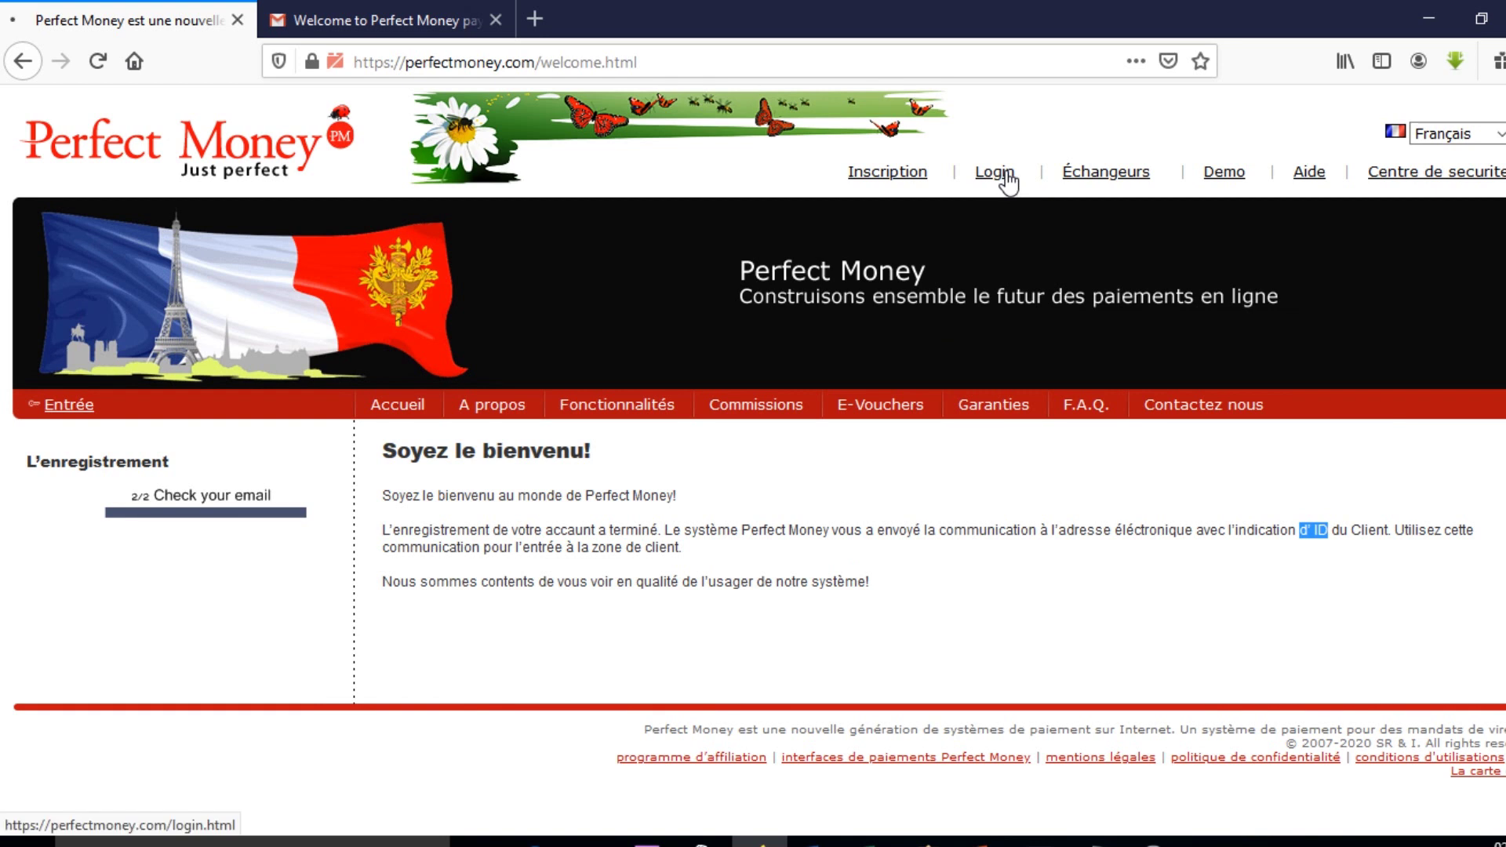
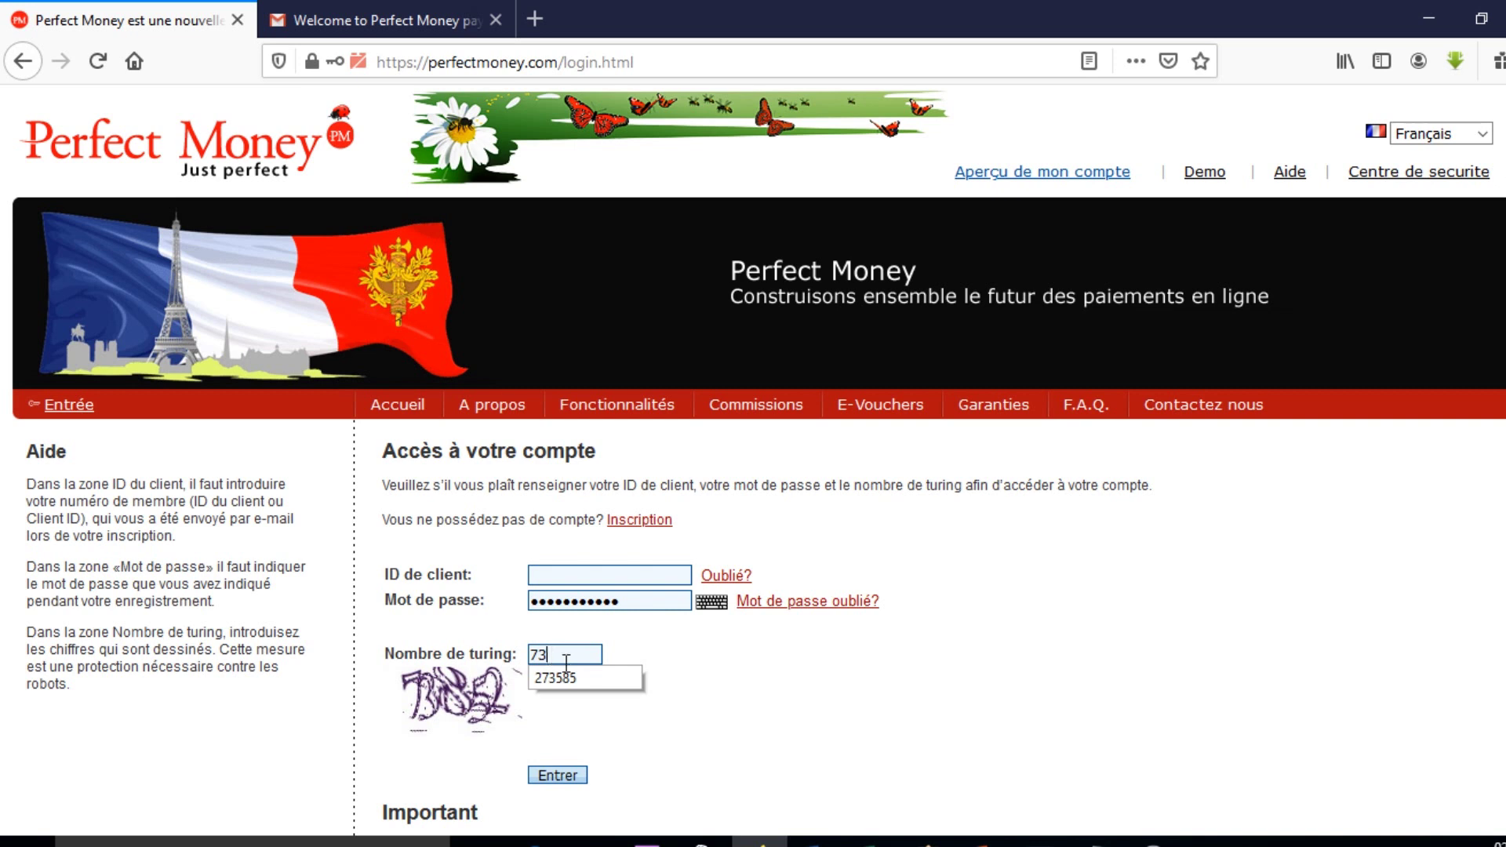
# Refresh the captcha until it is readable and enter the turing number 02515.
pyautogui.click(457, 702)
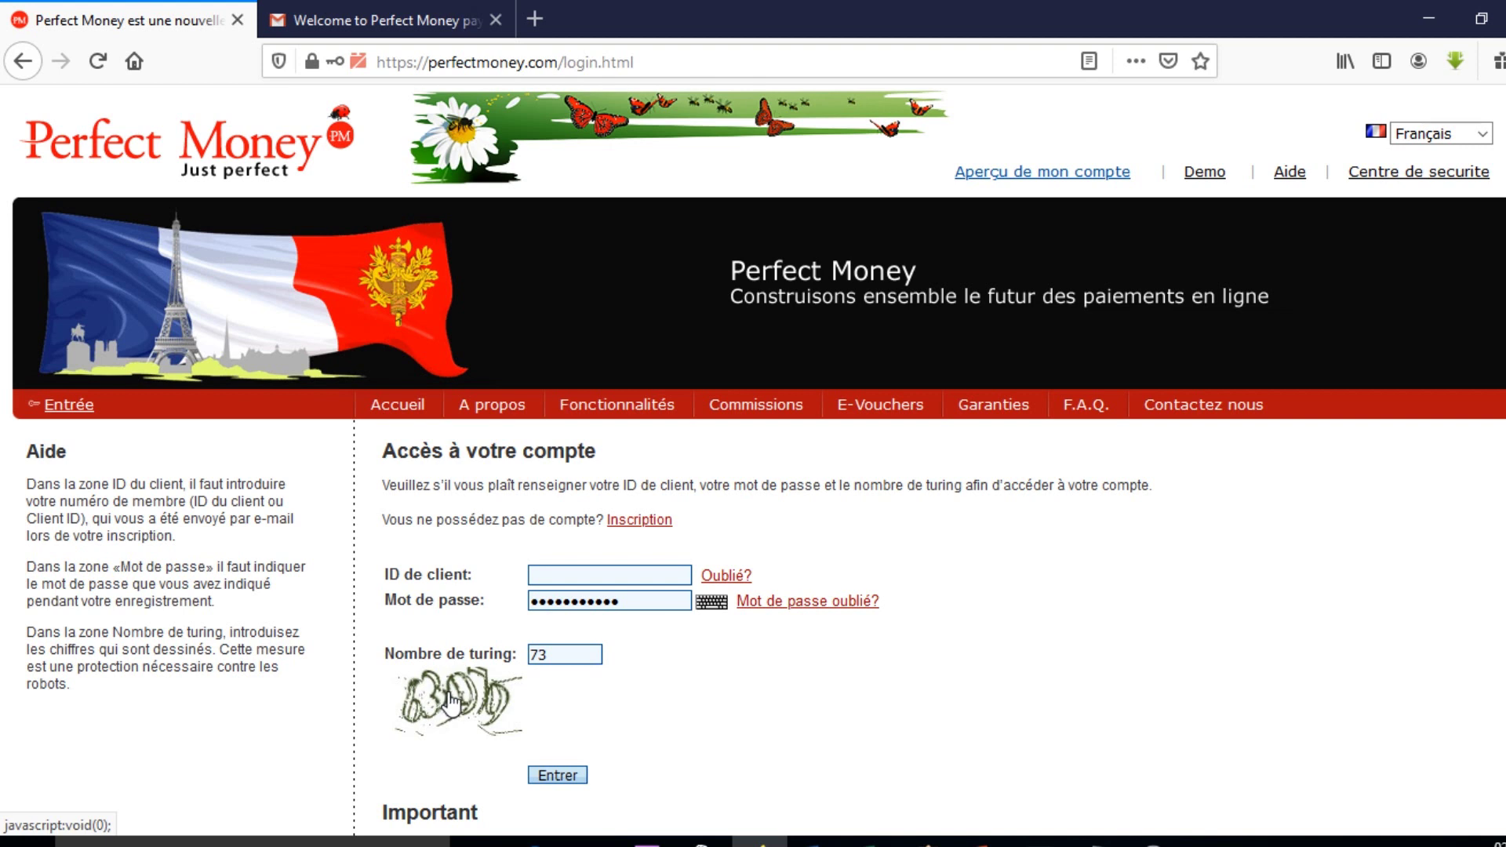
pyautogui.click(446, 704)
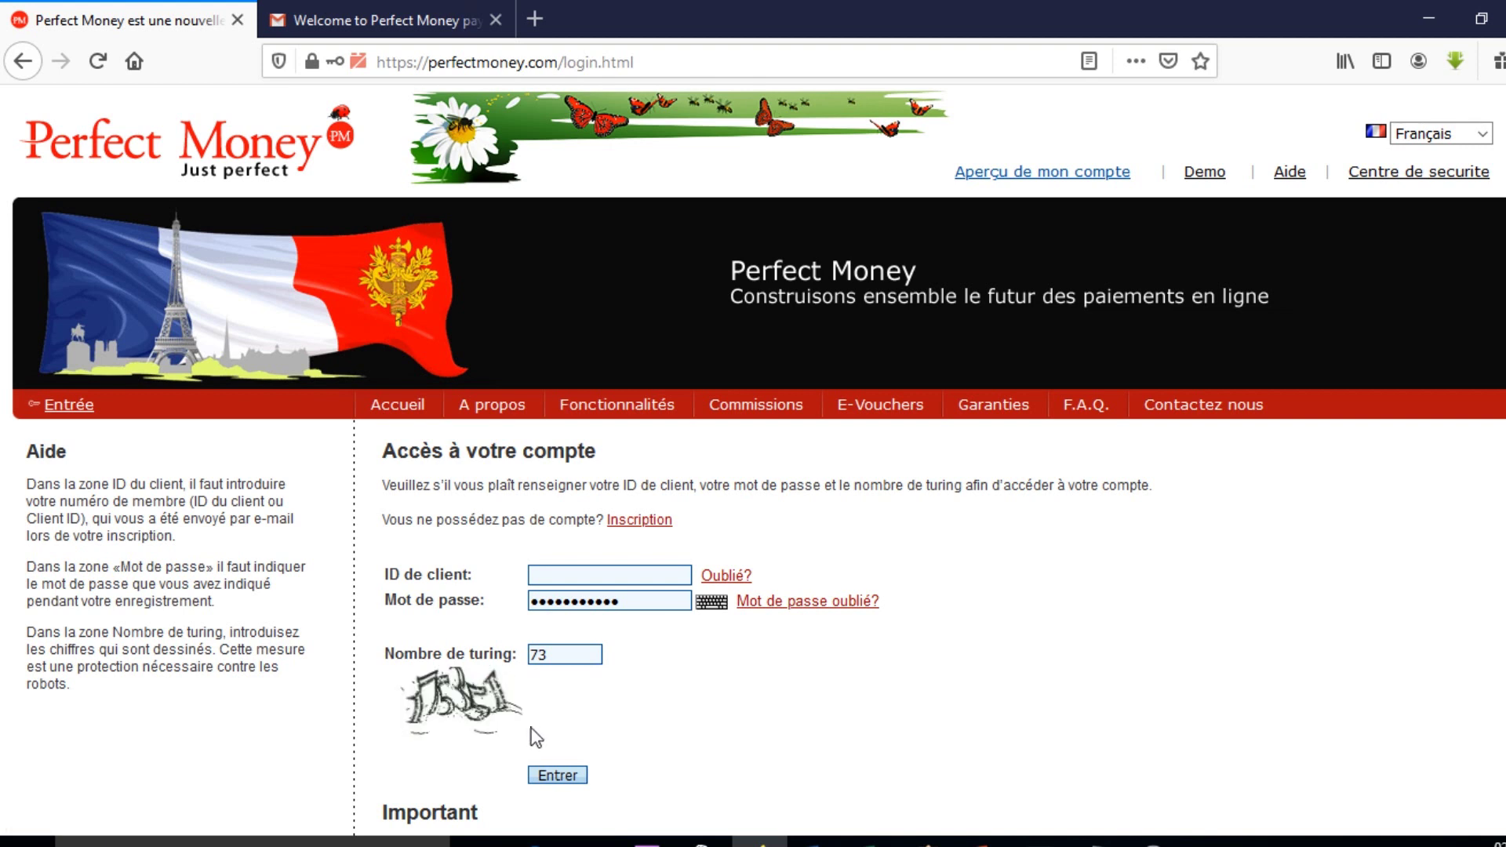
pyautogui.click(484, 710)
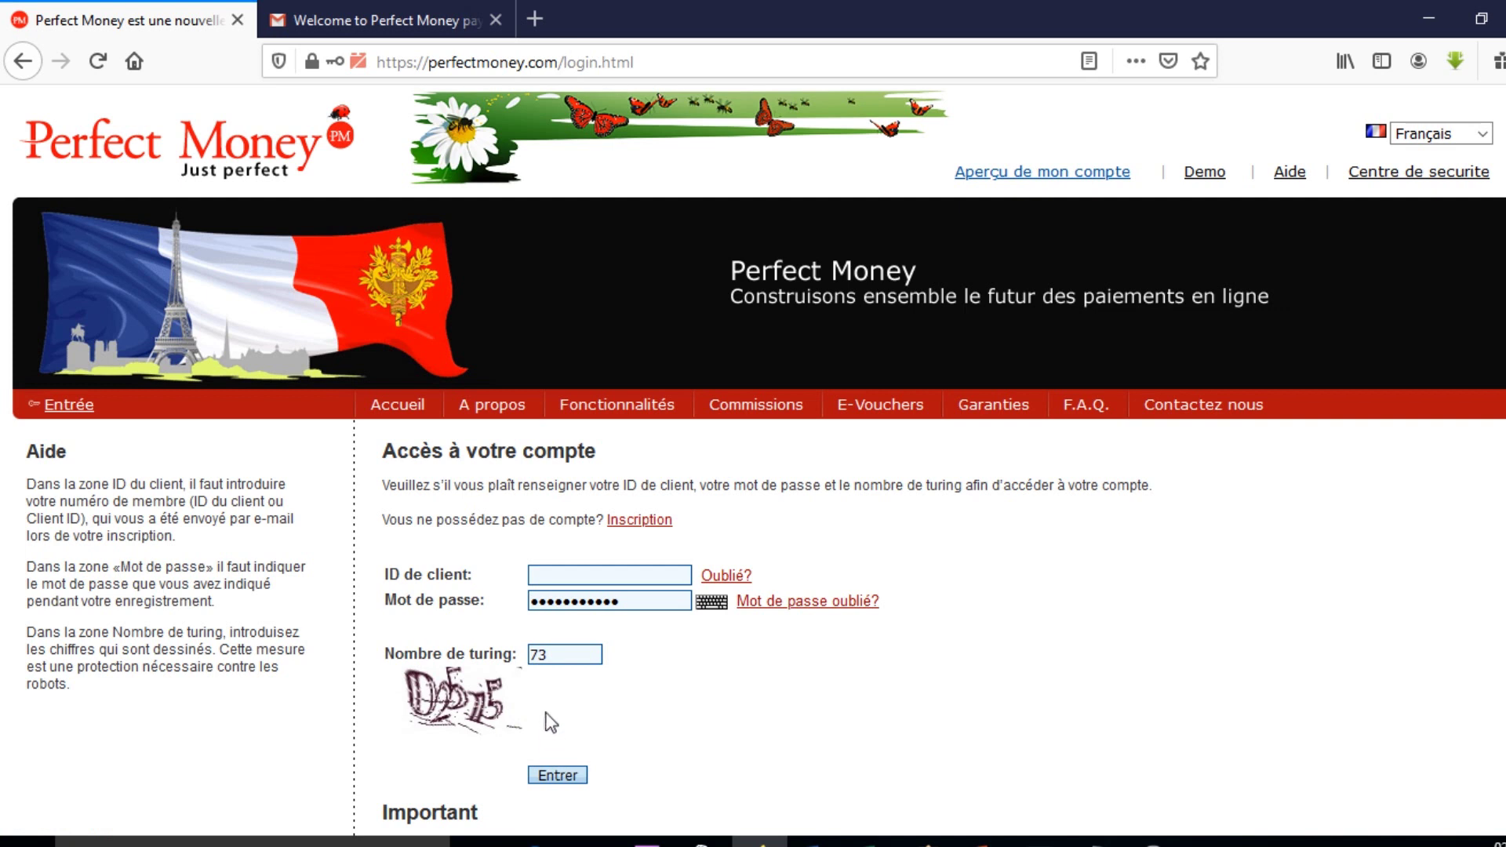
pyautogui.doubleClick(573, 654)
pyautogui.write('0')
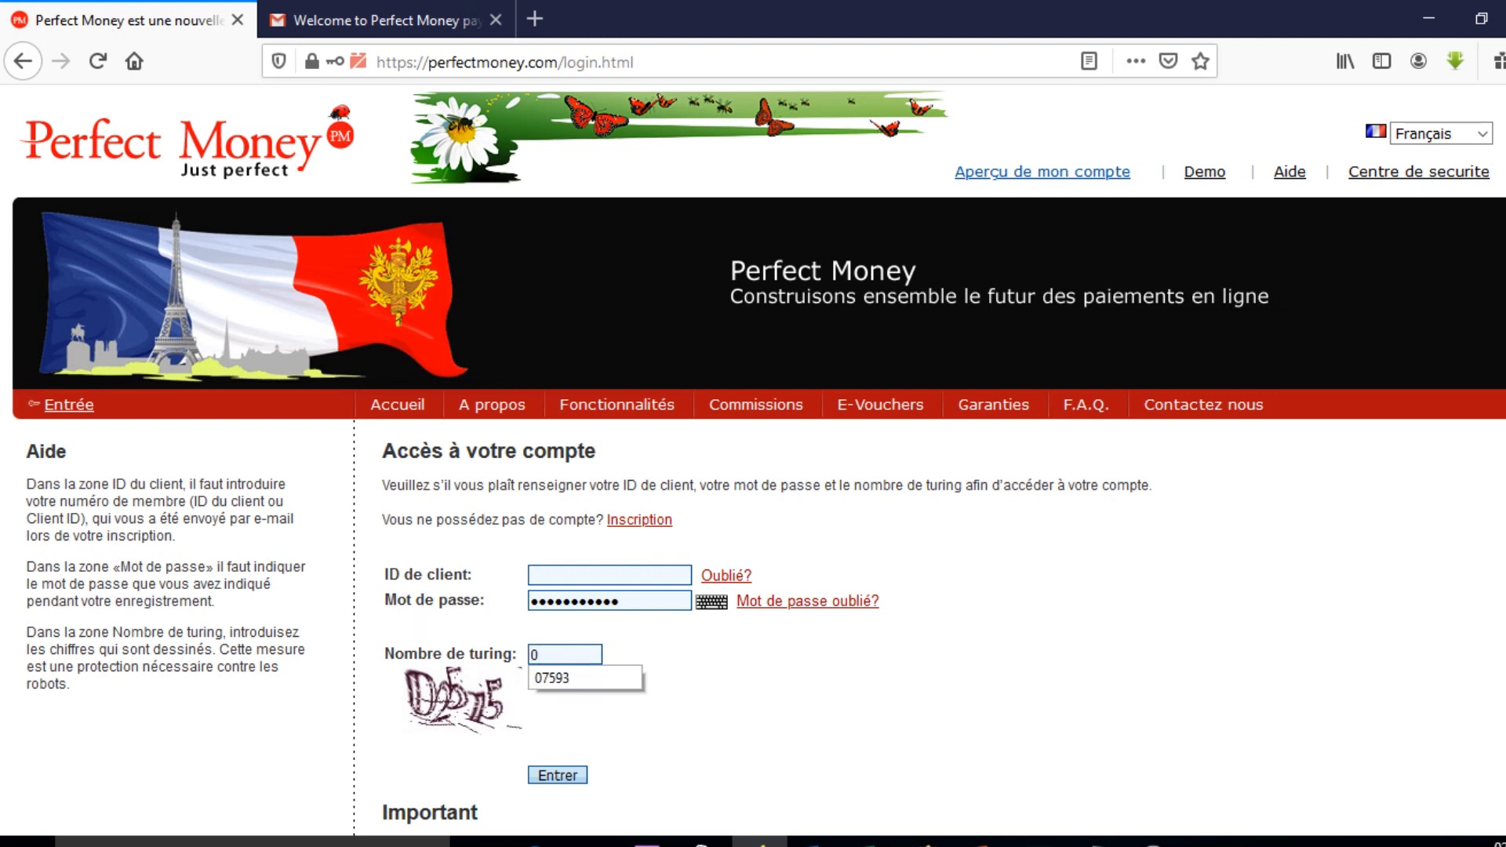
pyautogui.write('2')
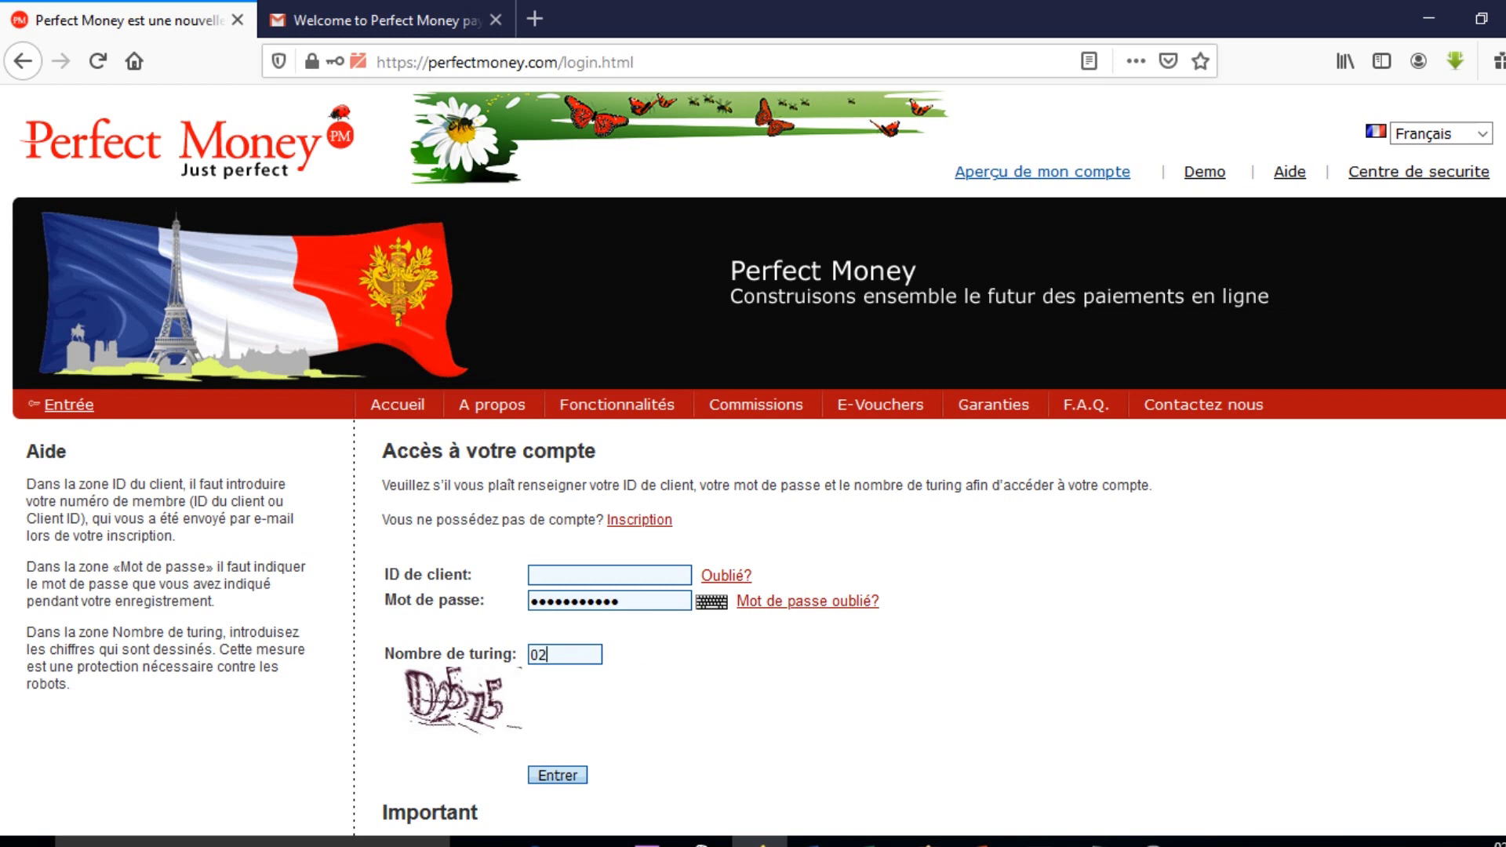
pyautogui.write('515')
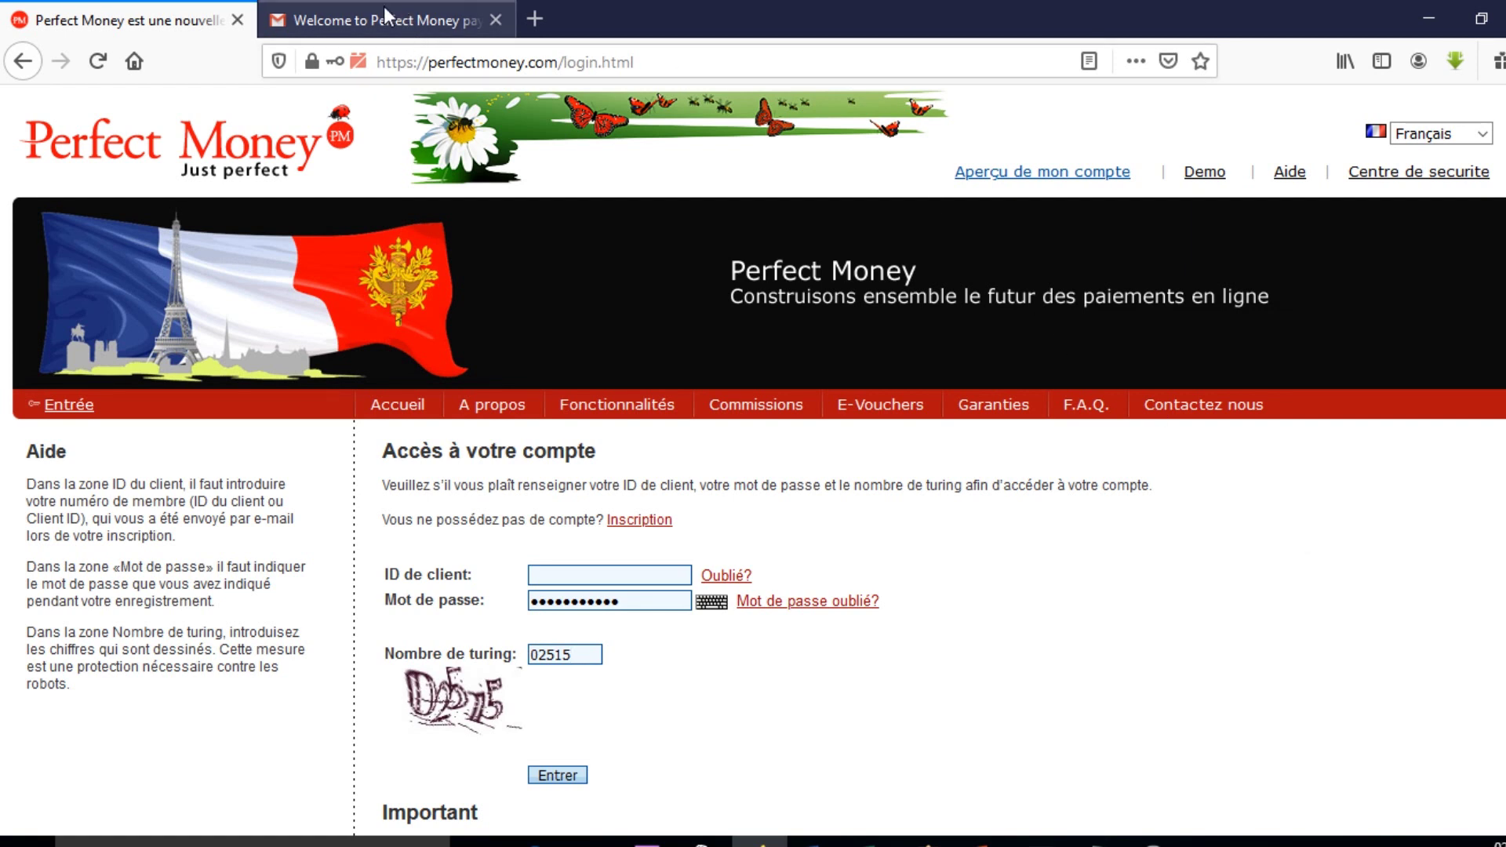
pyautogui.click(404, 22)
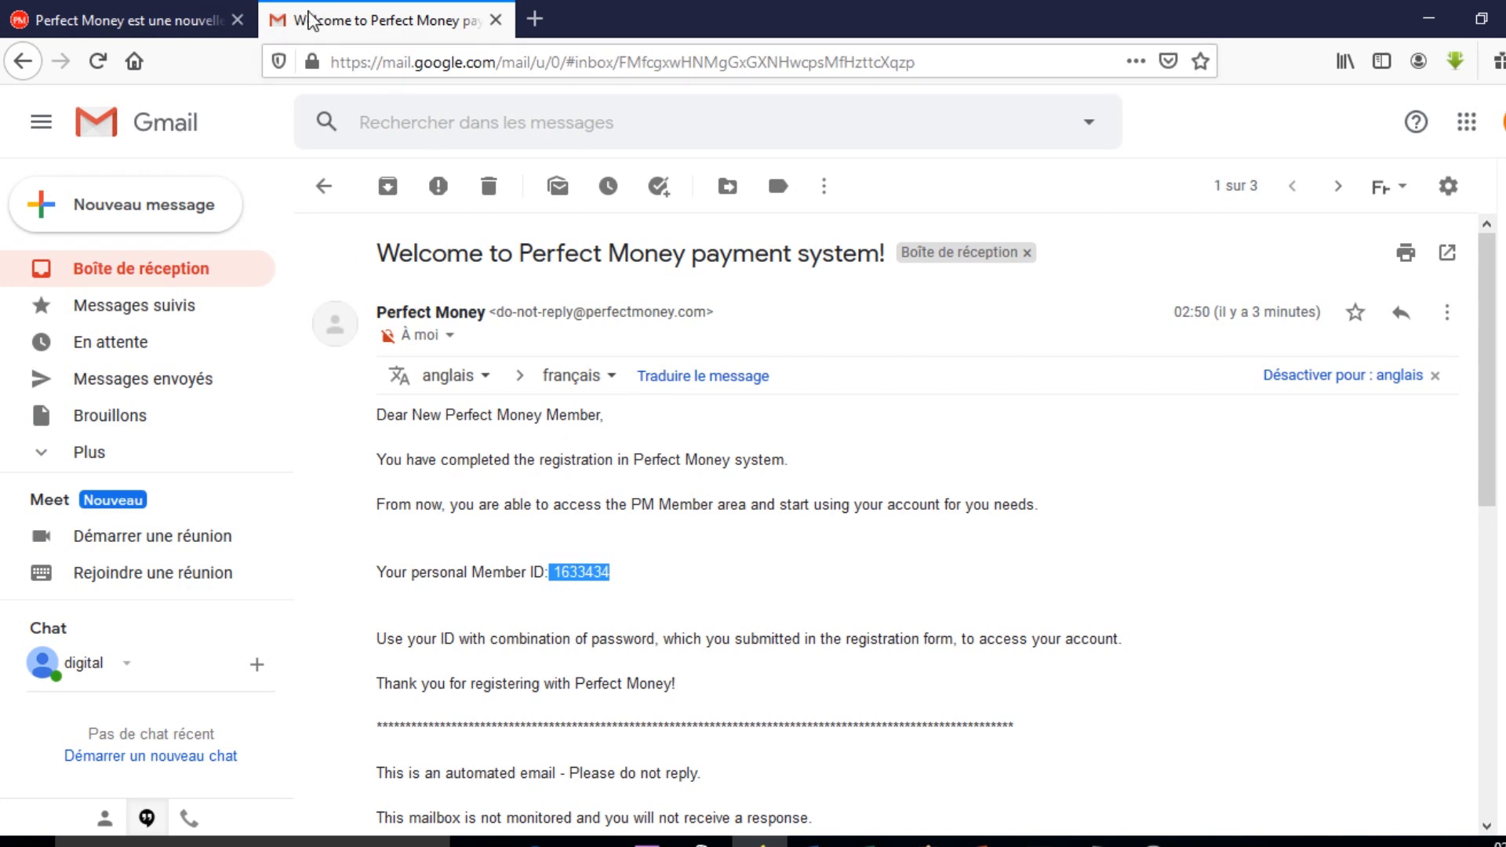
# Enter the member ID from the welcome e-mail as the client ID and sign in.
pyautogui.click(157, 21)
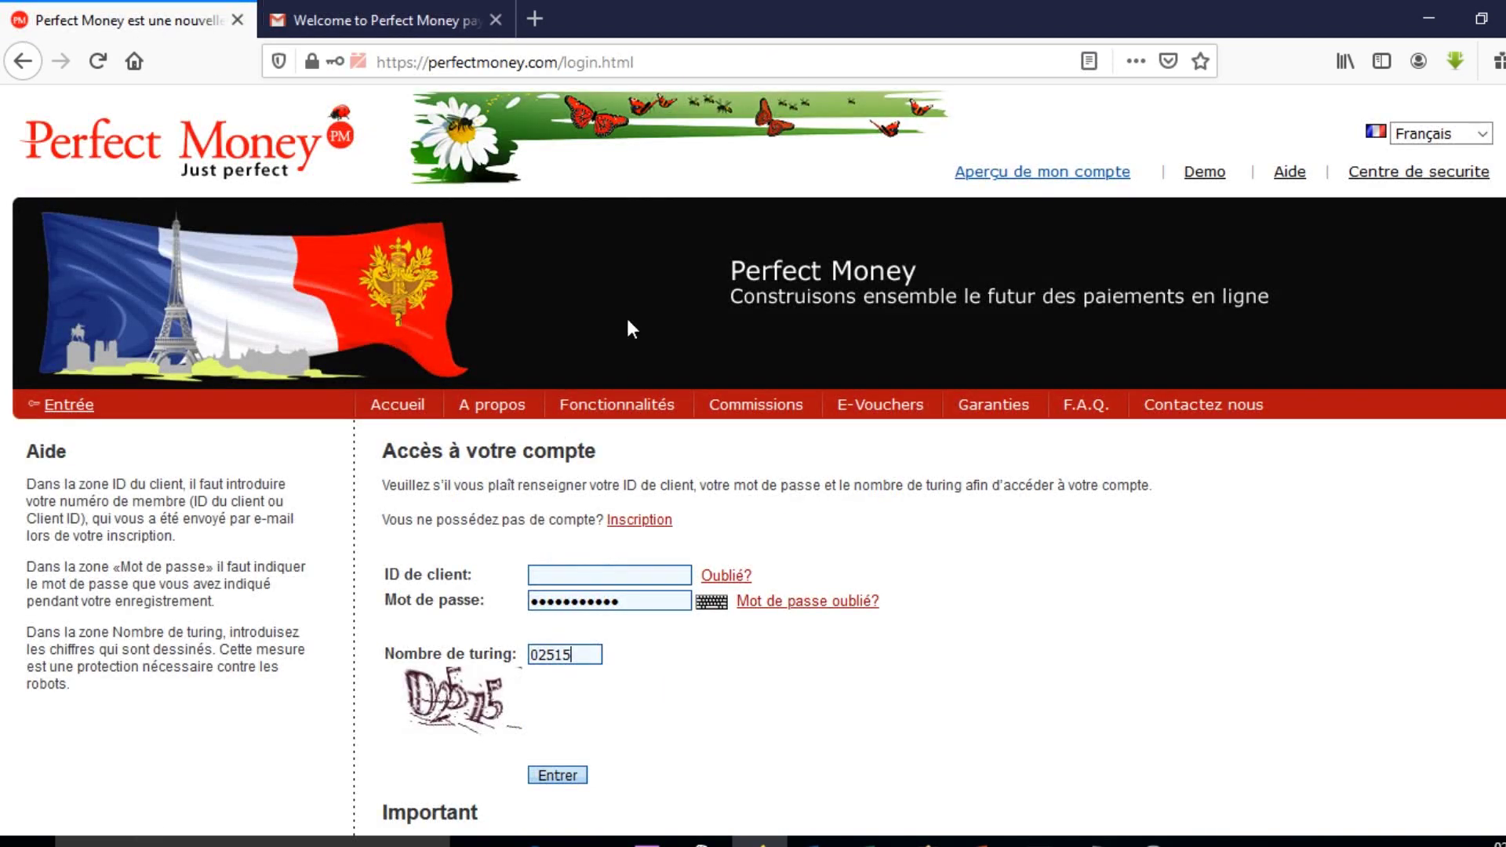
pyautogui.click(643, 573)
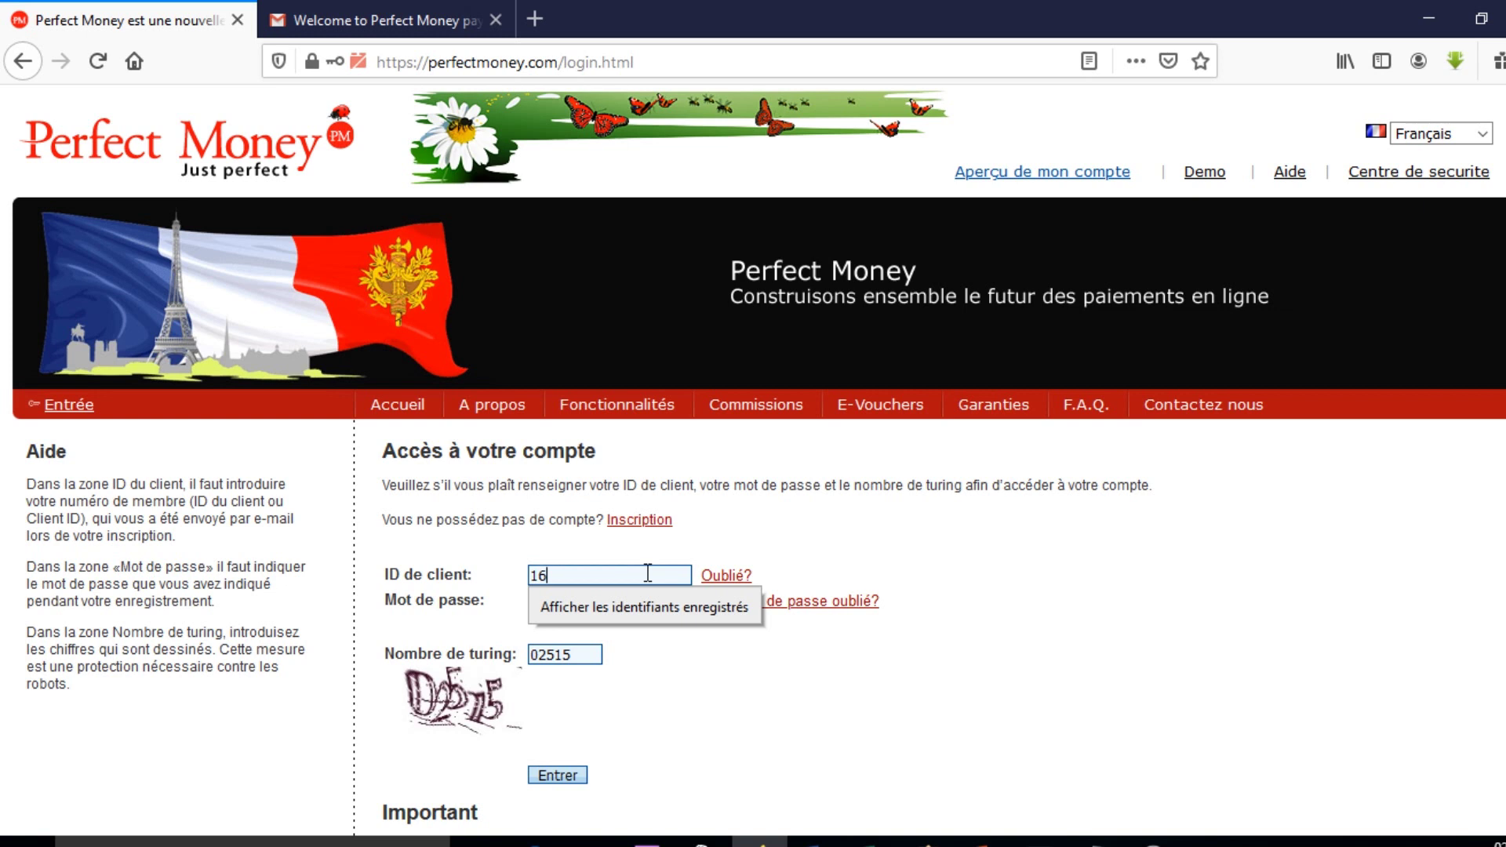
pyautogui.click(376, 19)
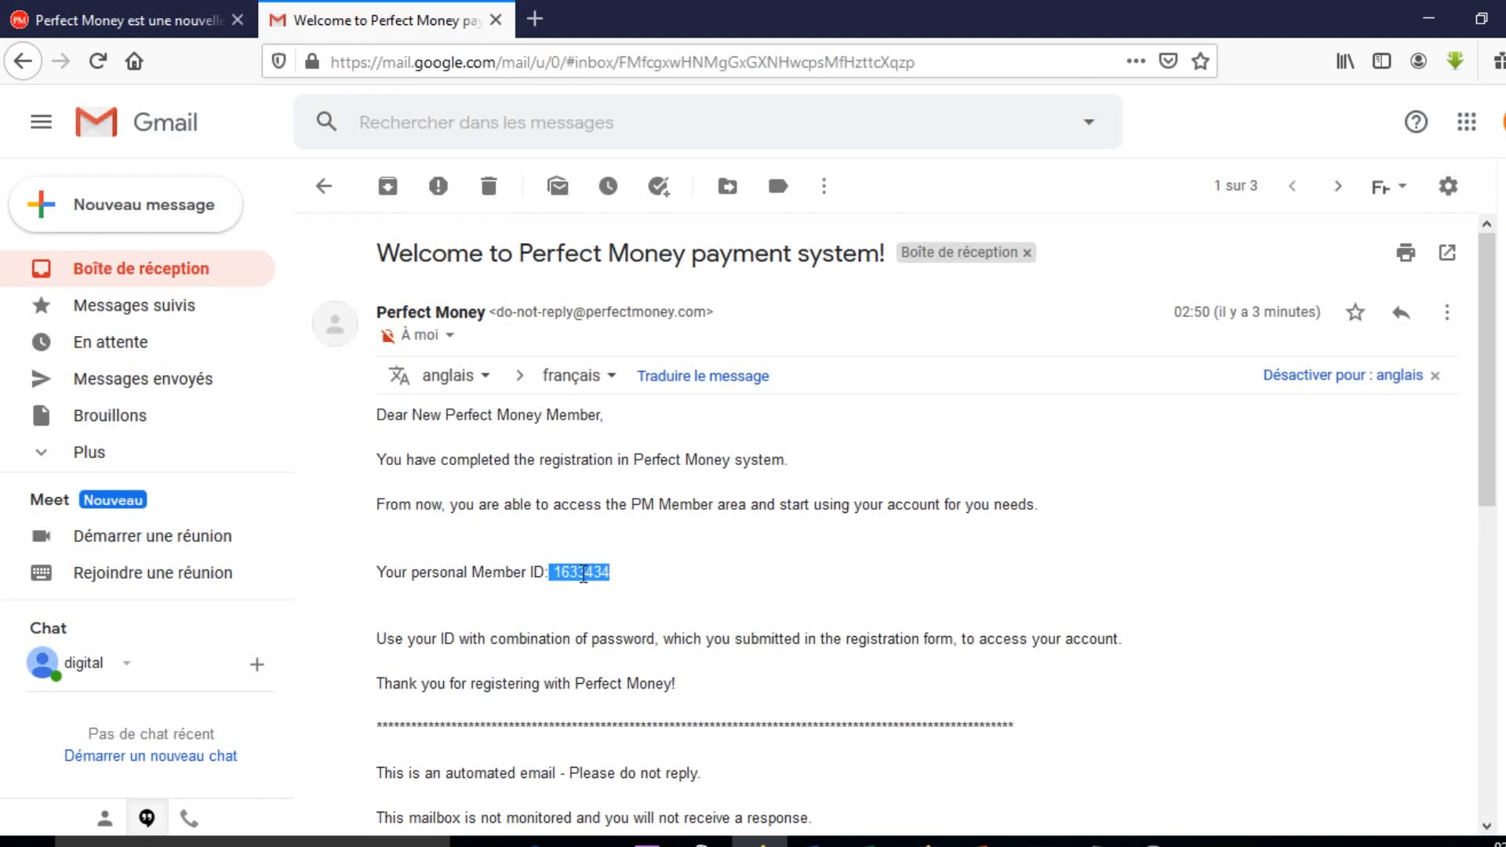
pyautogui.click(145, 5)
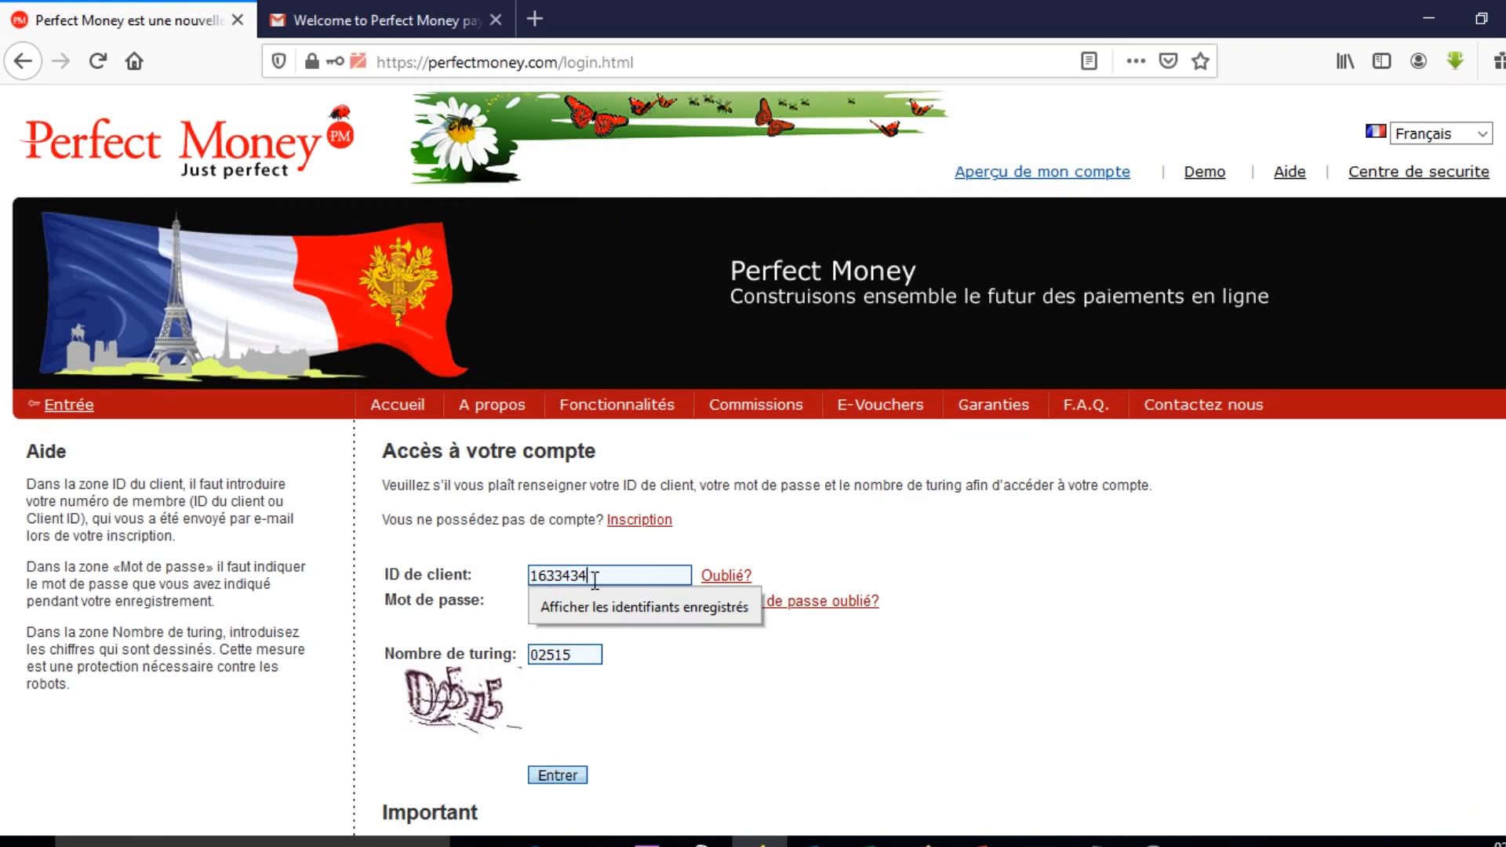
pyautogui.click(887, 739)
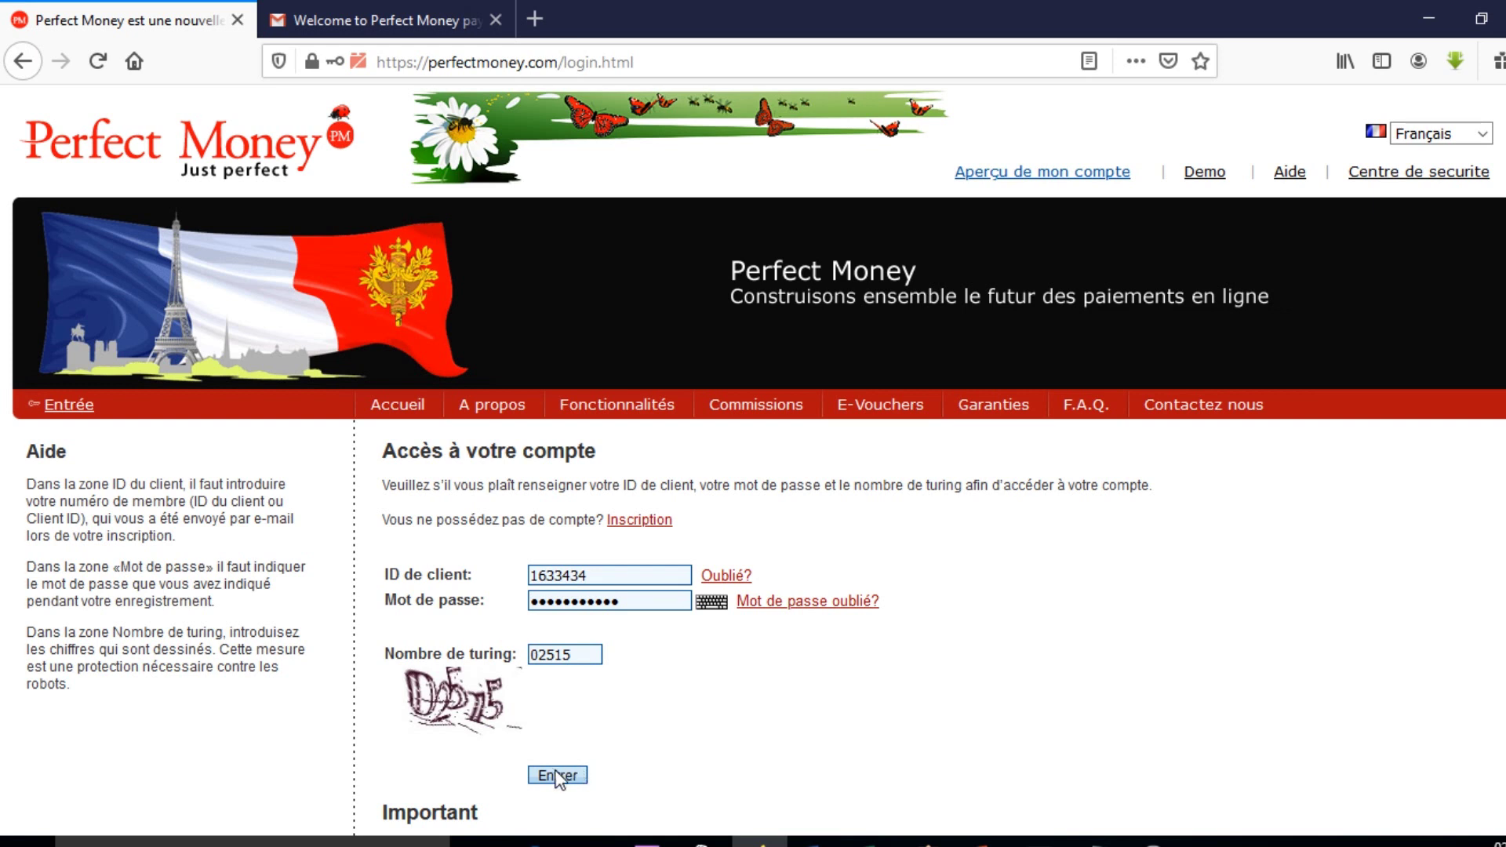
pyautogui.scroll(-2, 706, 694)
pyautogui.click(555, 663)
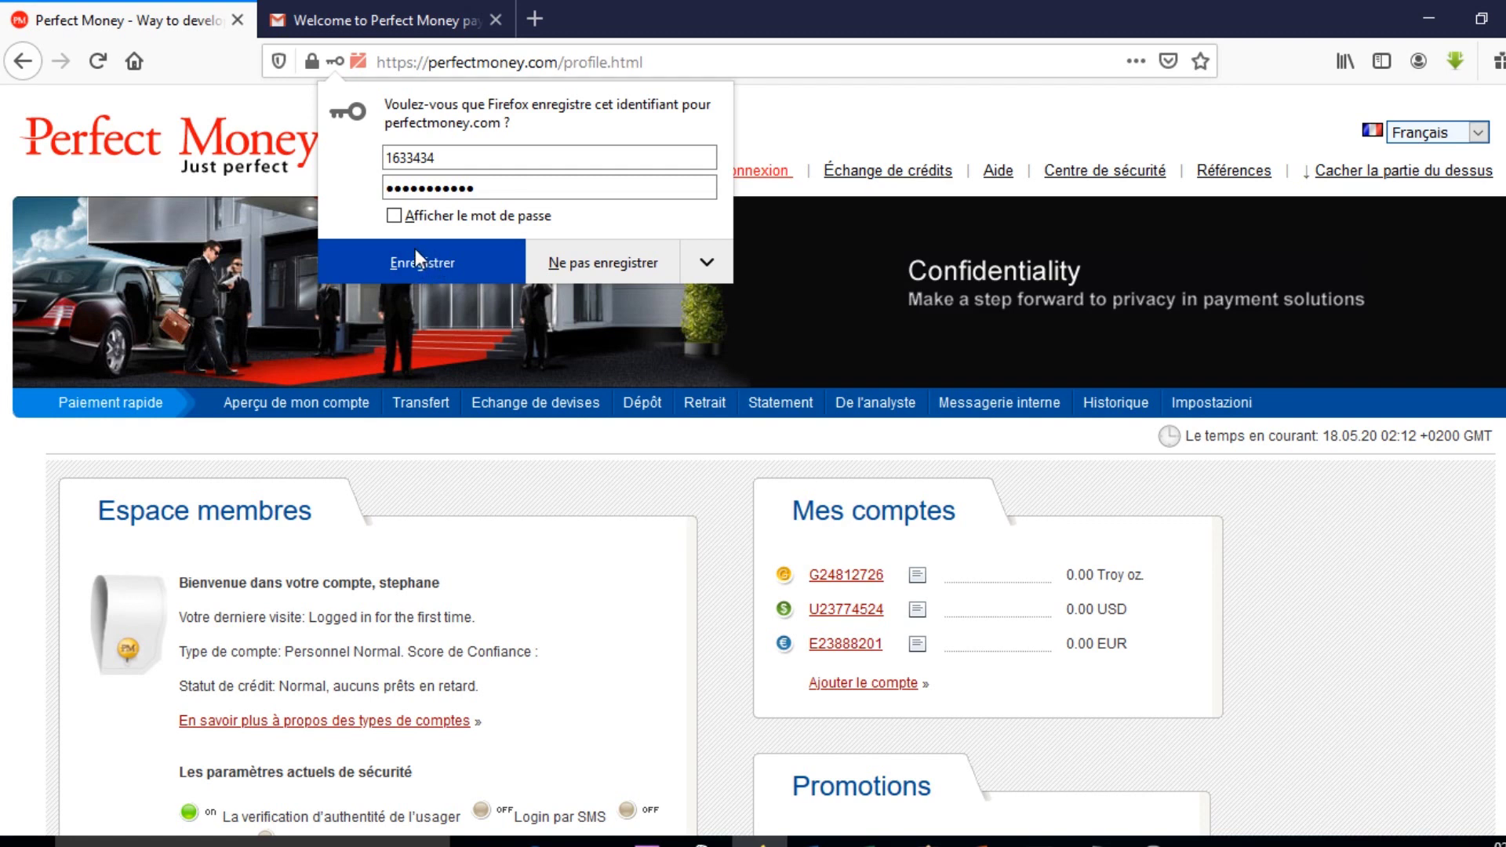
# Save the Perfect Money login in Firefox's save-login prompt.
pyautogui.click(421, 265)
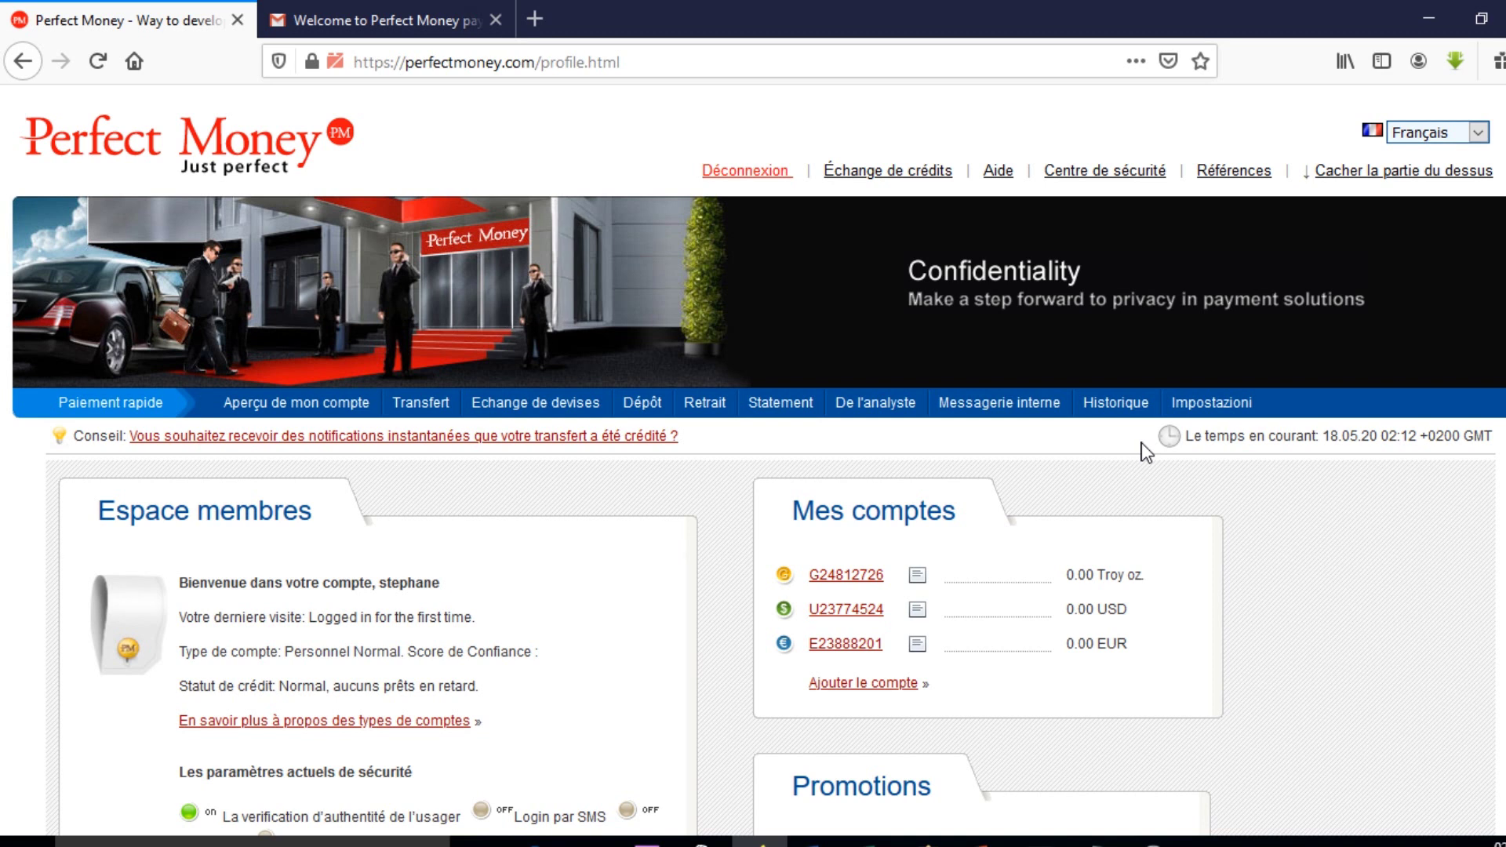
pyautogui.click(1221, 411)
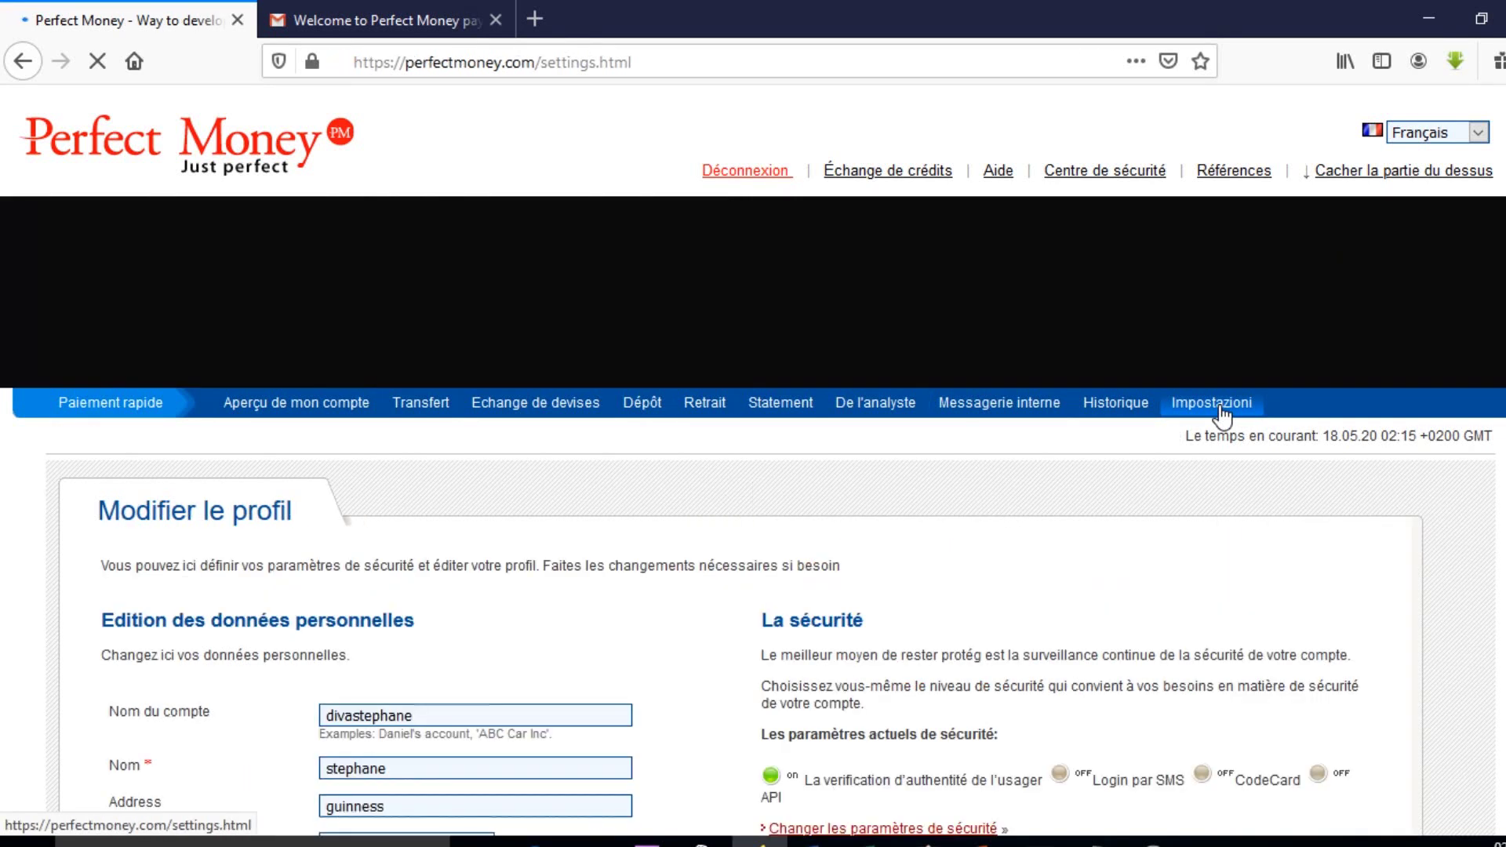
pyautogui.scroll(-2, 612, 555)
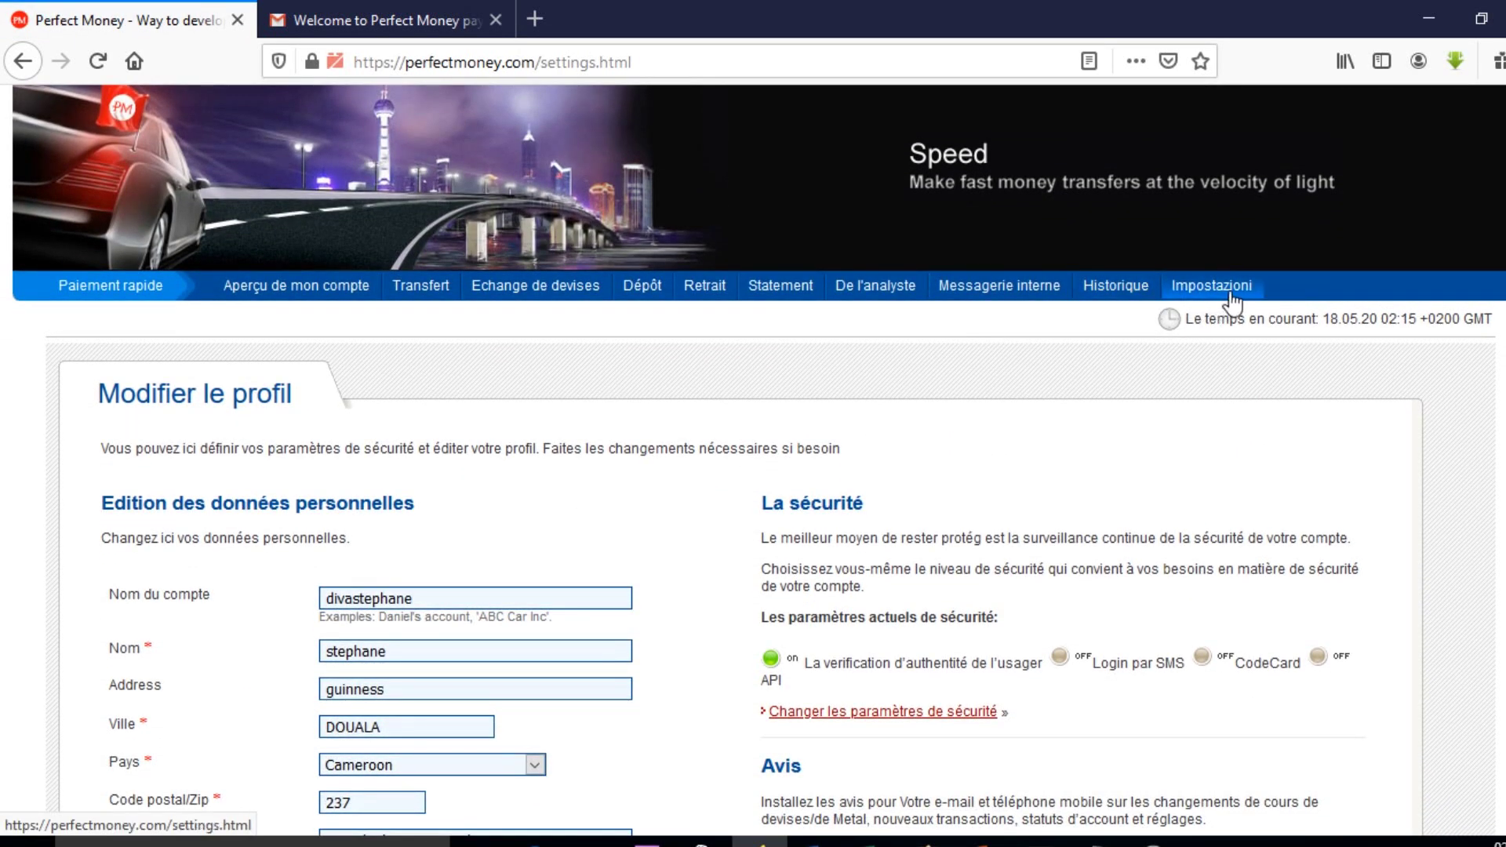
pyautogui.scroll(-3, 695, 619)
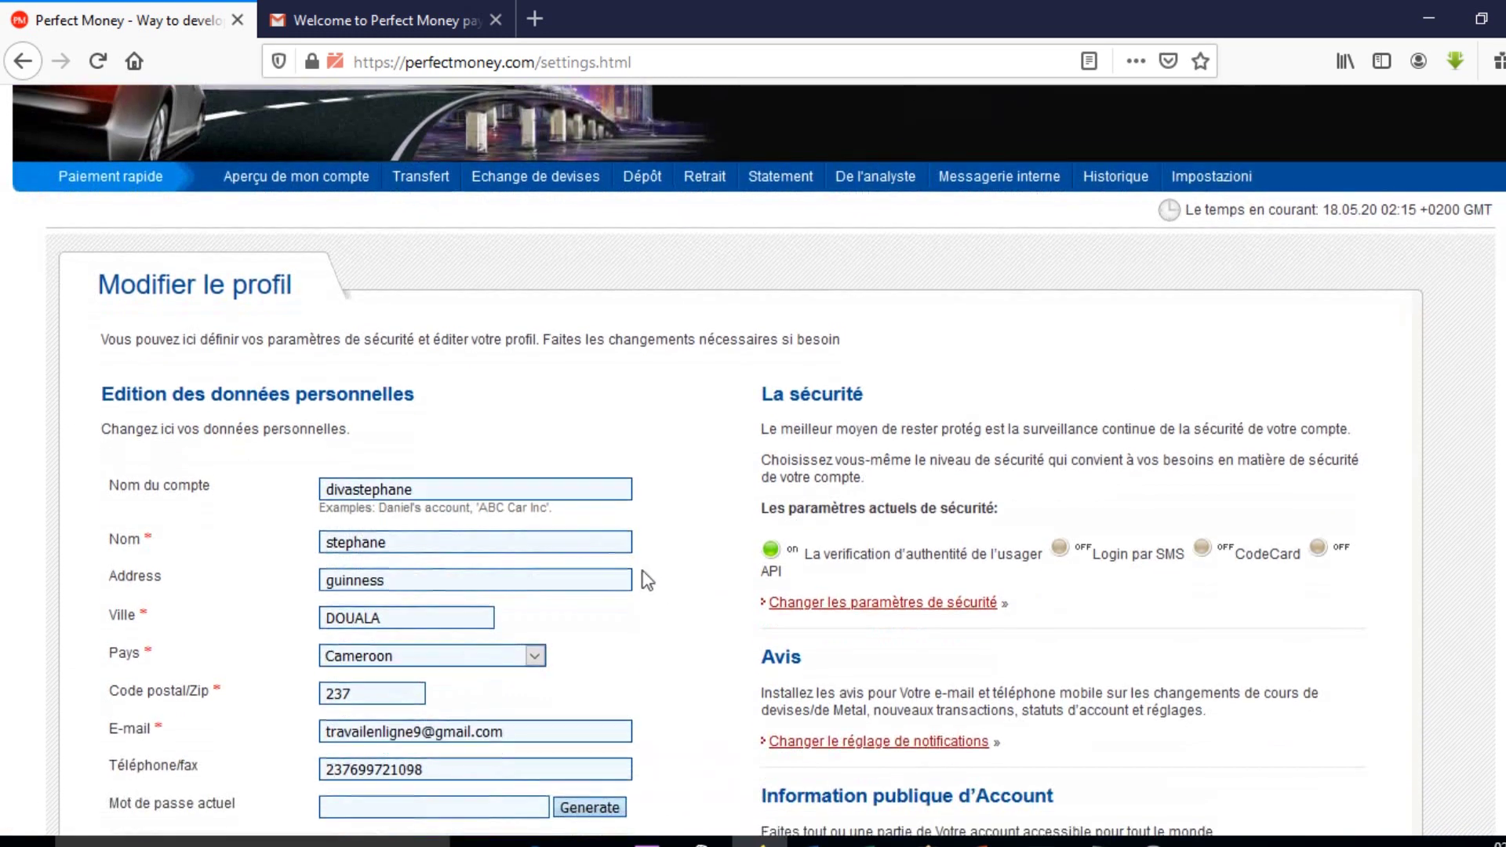
pyautogui.scroll(-3, 628, 566)
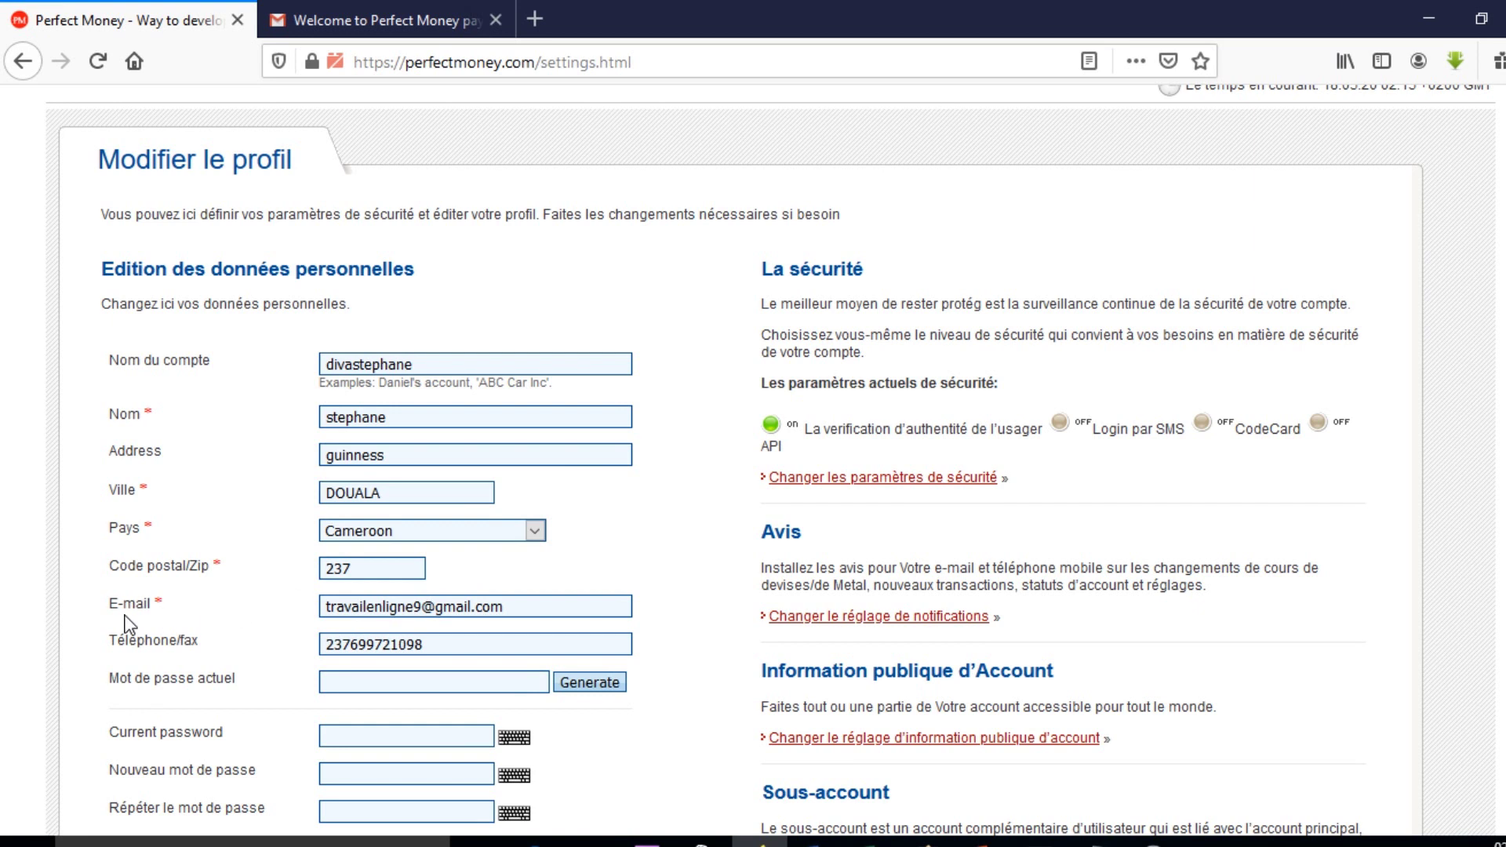
pyautogui.doubleClick(329, 566)
pyautogui.scroll(-3, 445, 680)
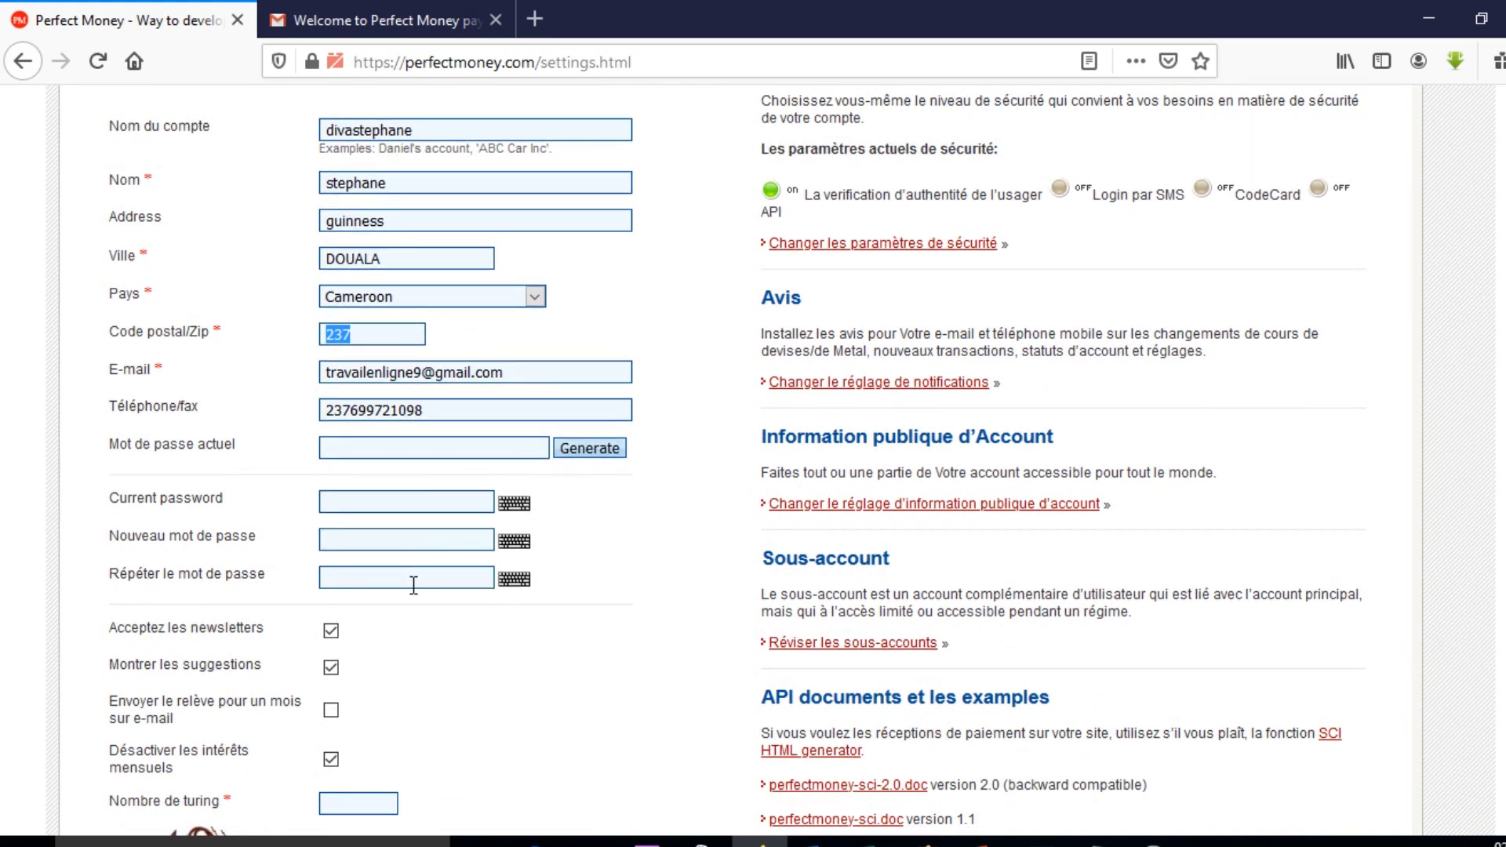
pyautogui.scroll(-3, 413, 585)
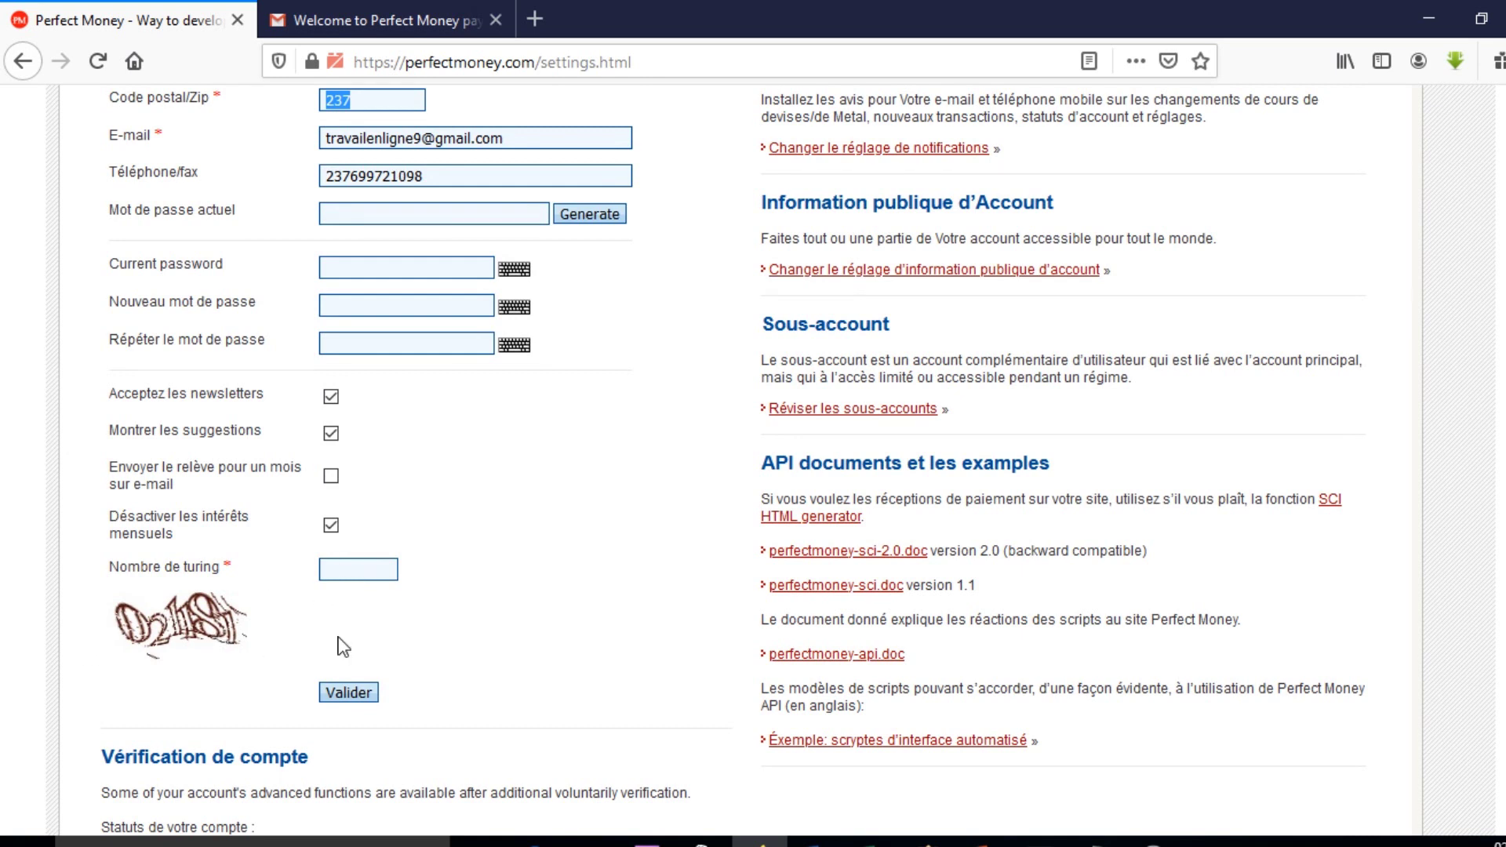
pyautogui.scroll(4, 397, 646)
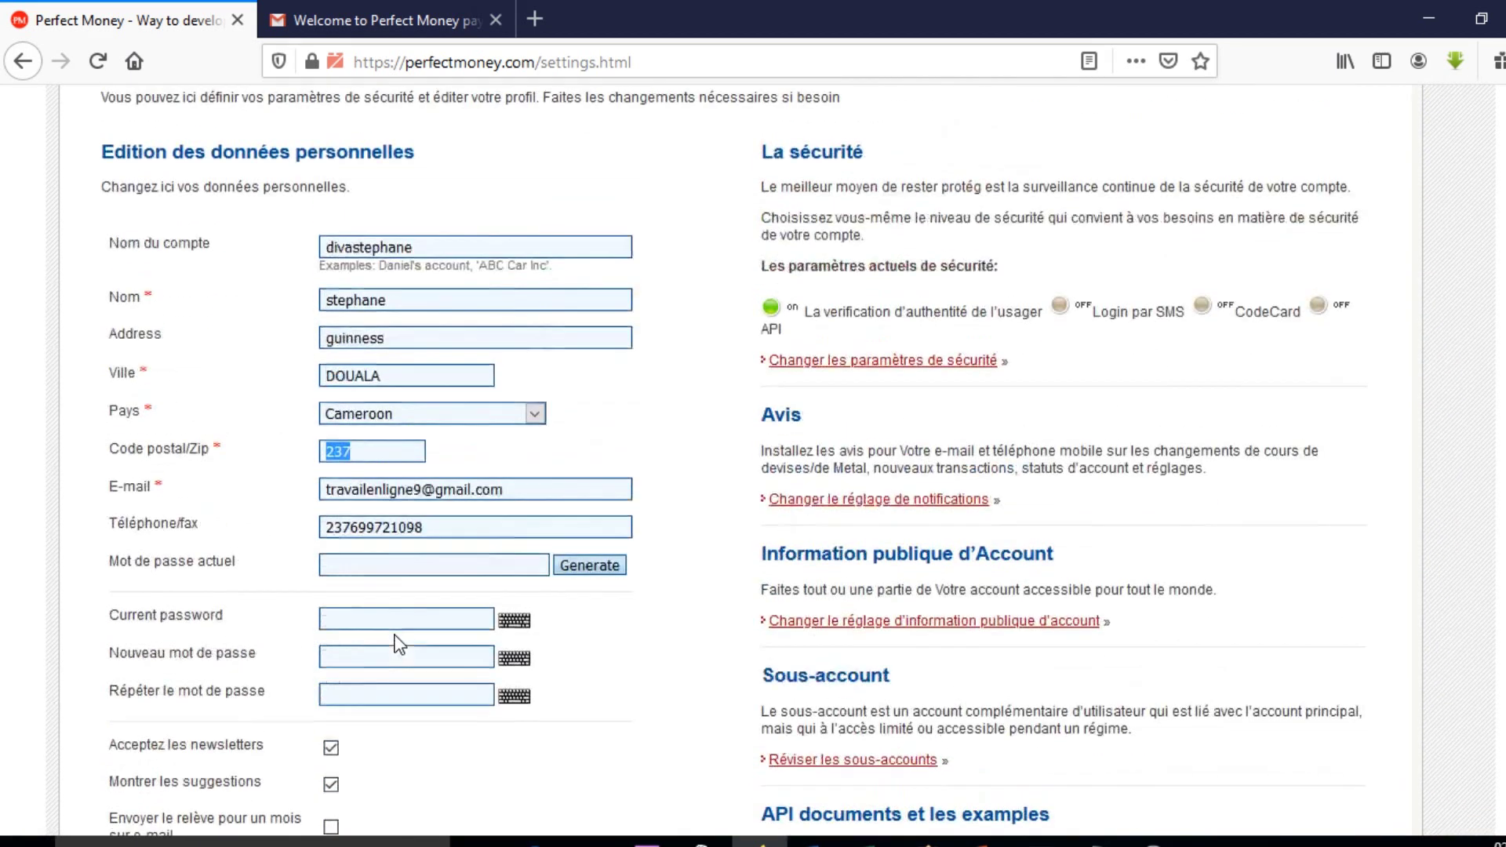
pyautogui.scroll(5, 400, 643)
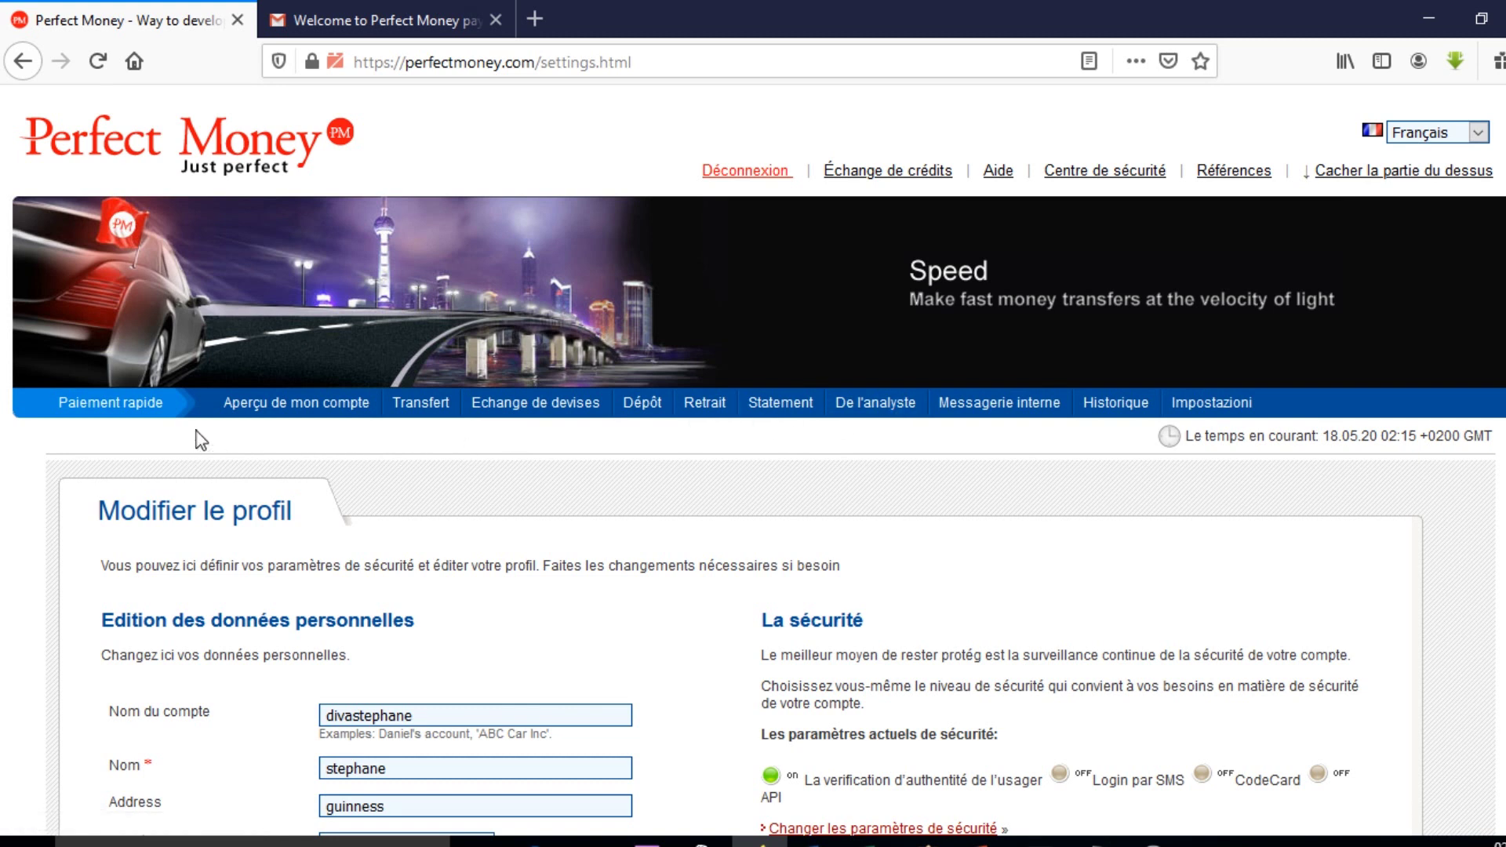
pyautogui.click(312, 408)
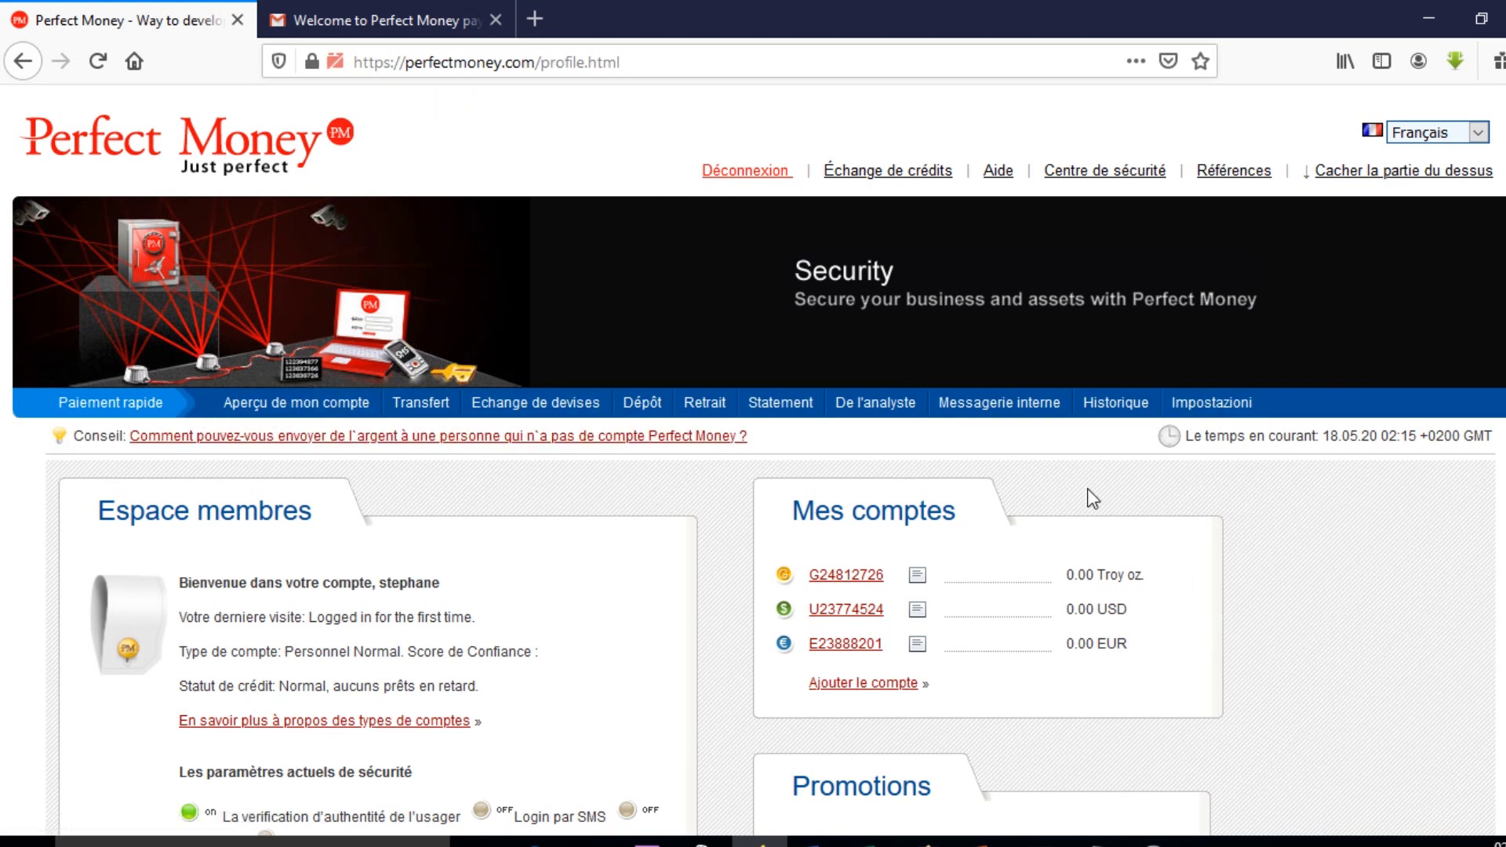
pyautogui.scroll(-2, 971, 553)
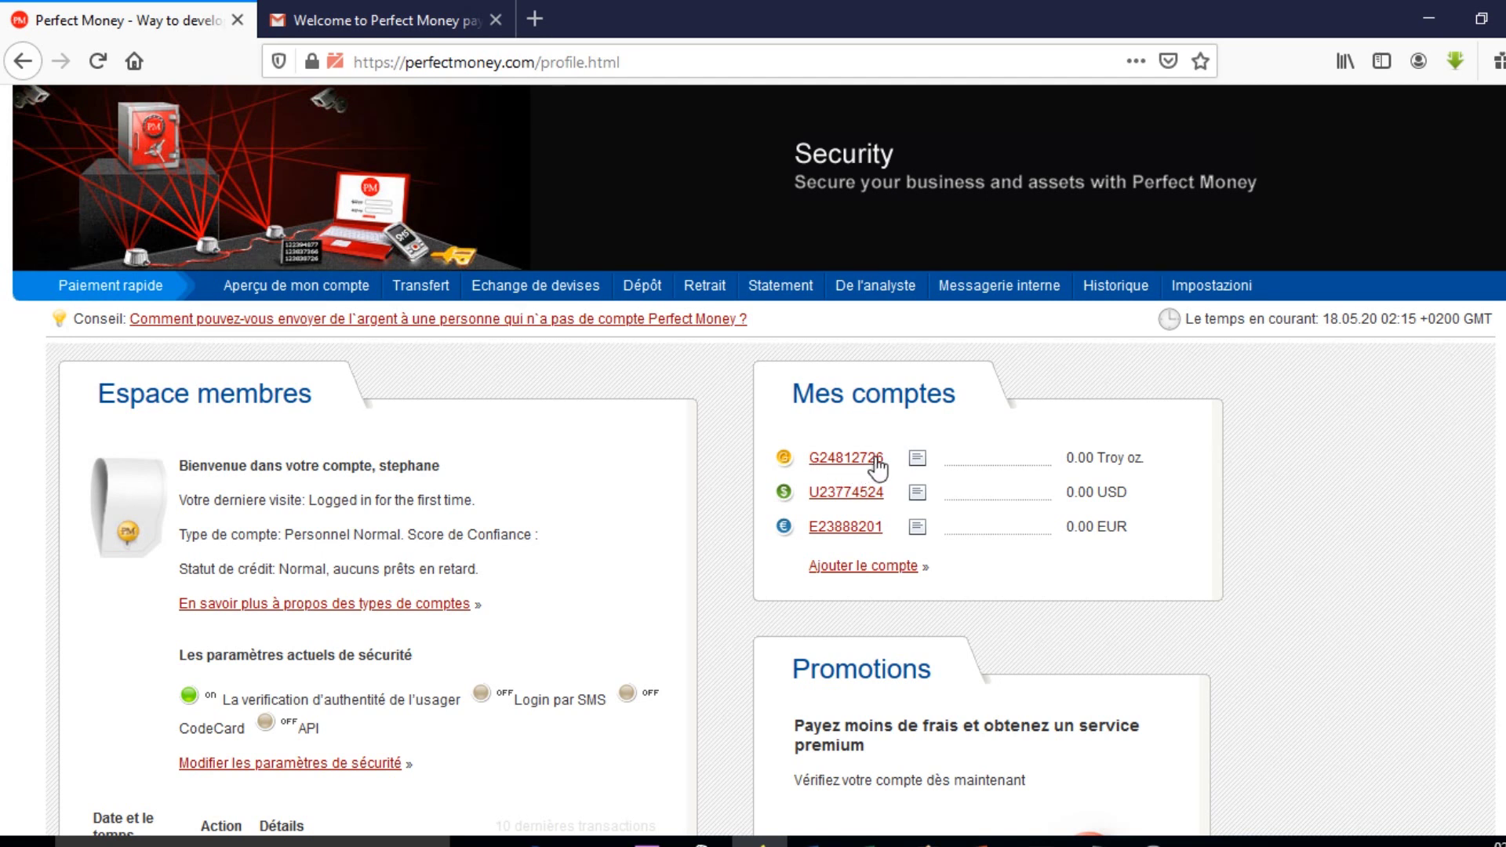
pyautogui.scroll(-7, 883, 475)
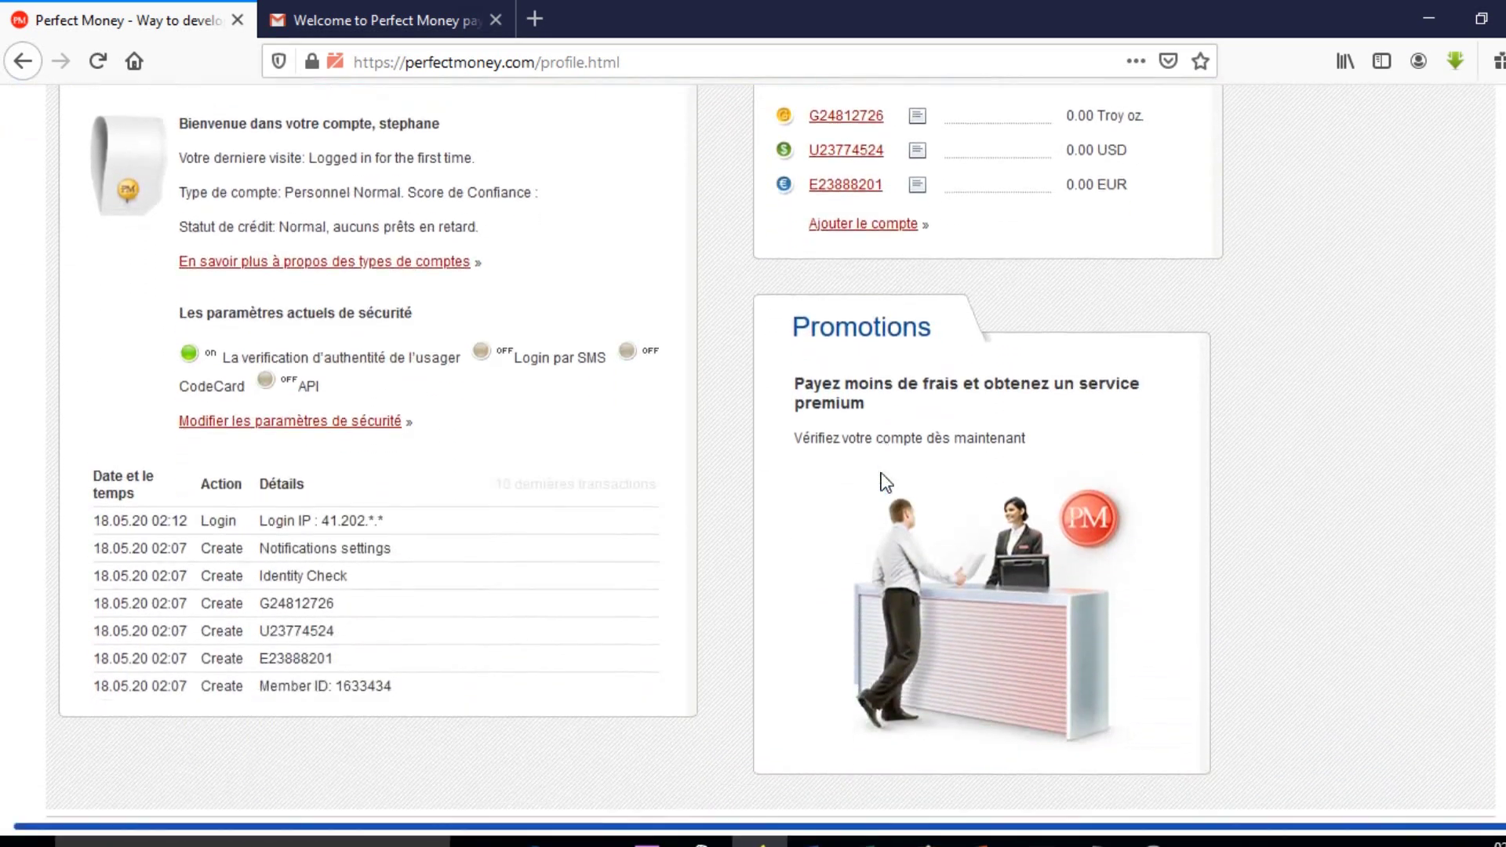
pyautogui.scroll(9, 885, 482)
pyautogui.scroll(-3, 885, 482)
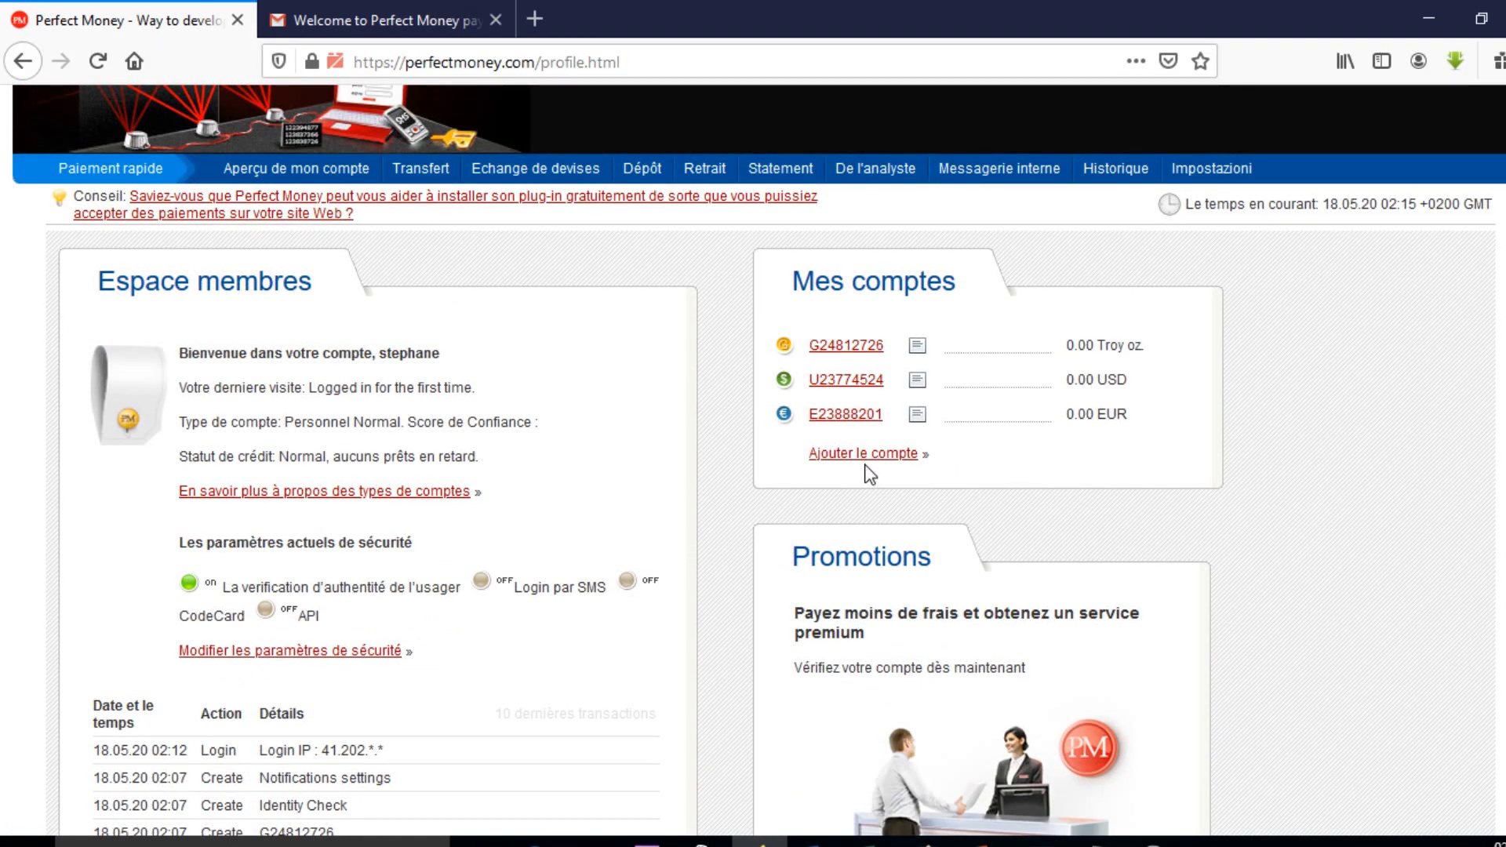
pyautogui.click(859, 457)
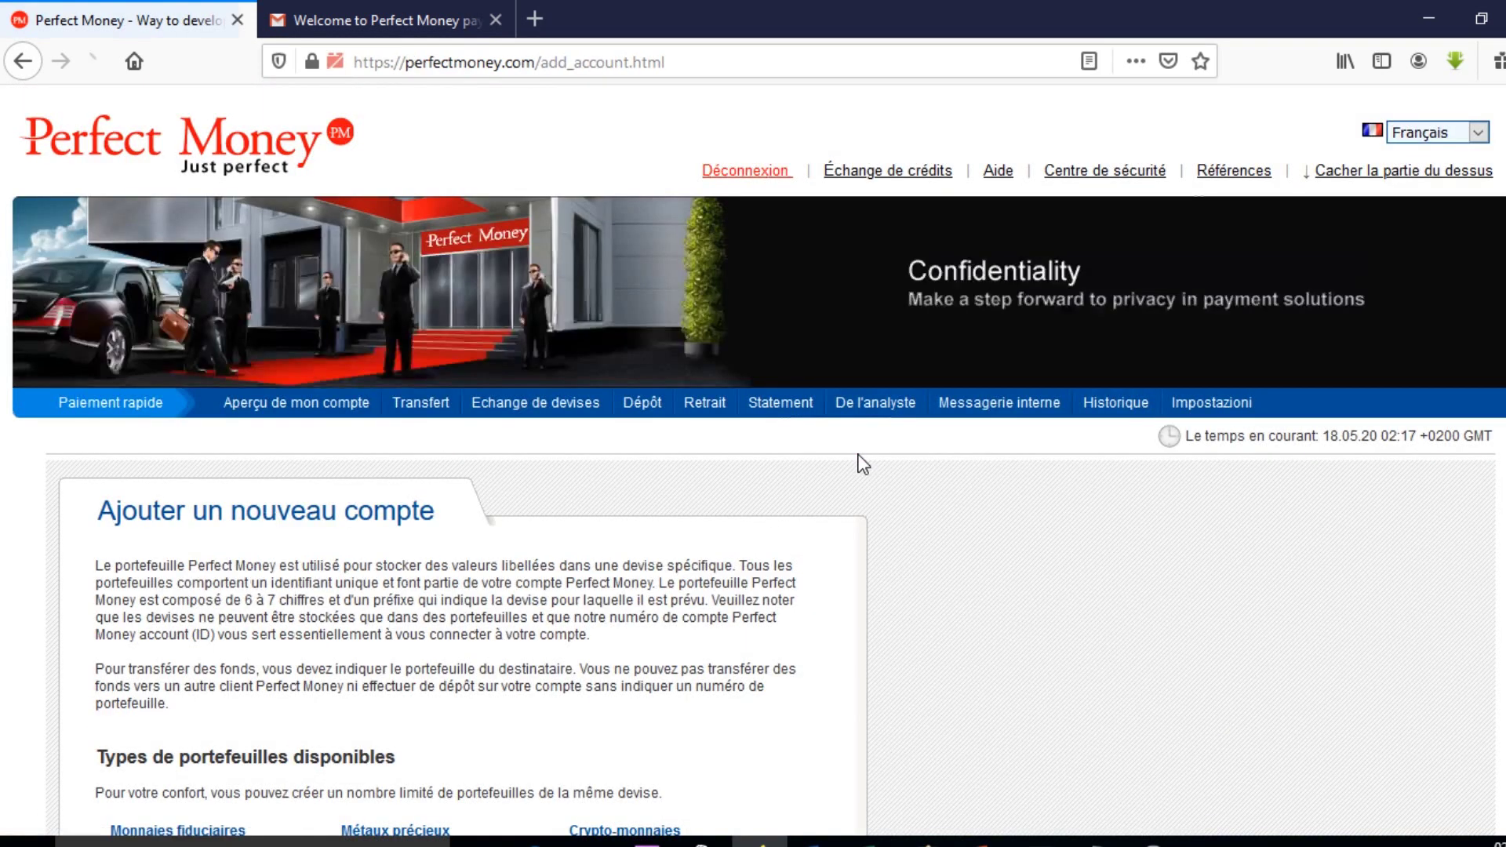
pyautogui.scroll(-6, 855, 470)
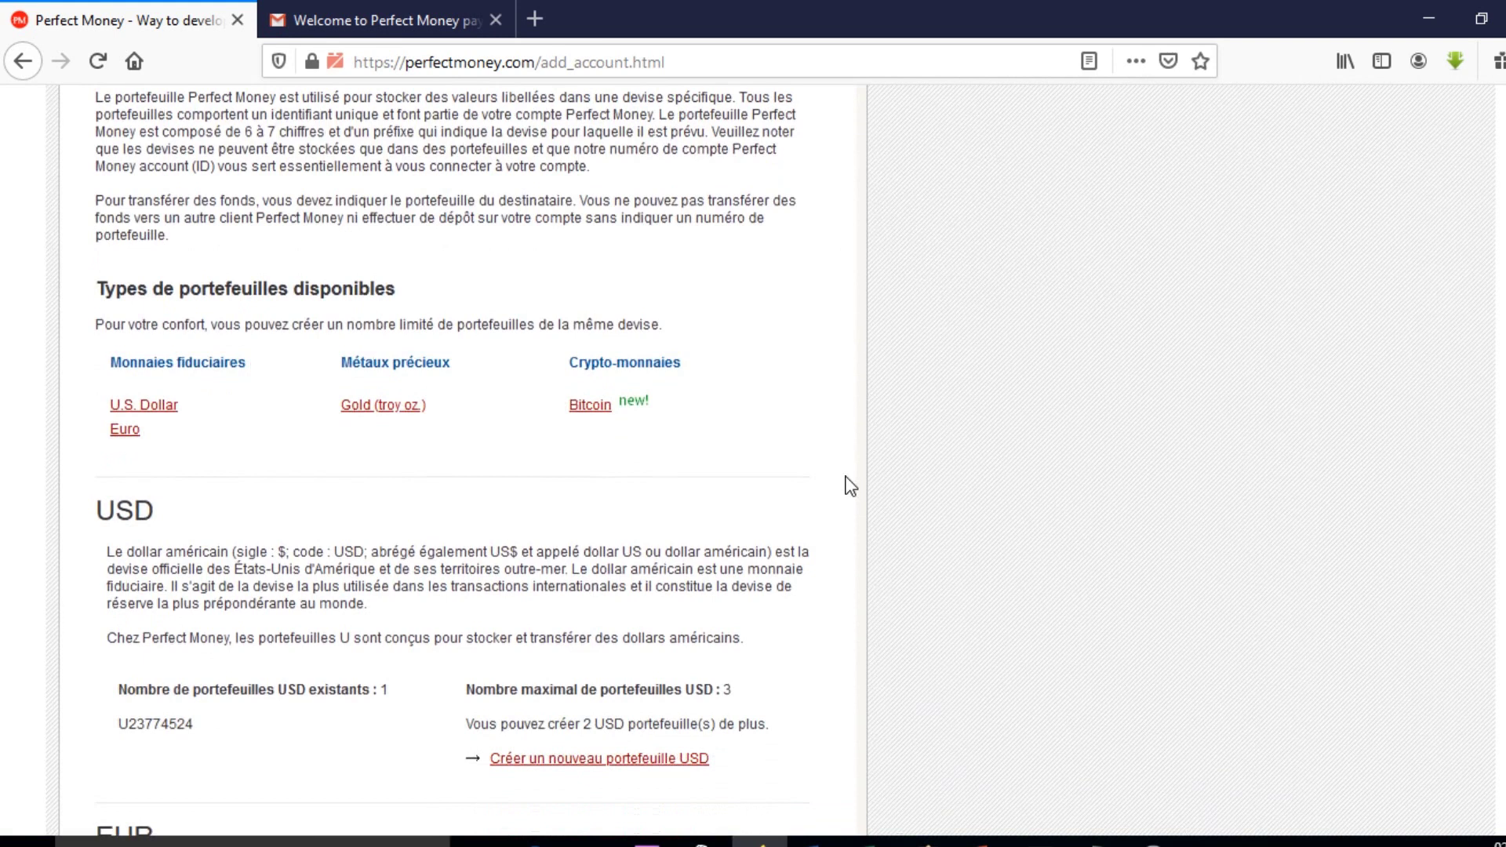
pyautogui.scroll(6, 848, 491)
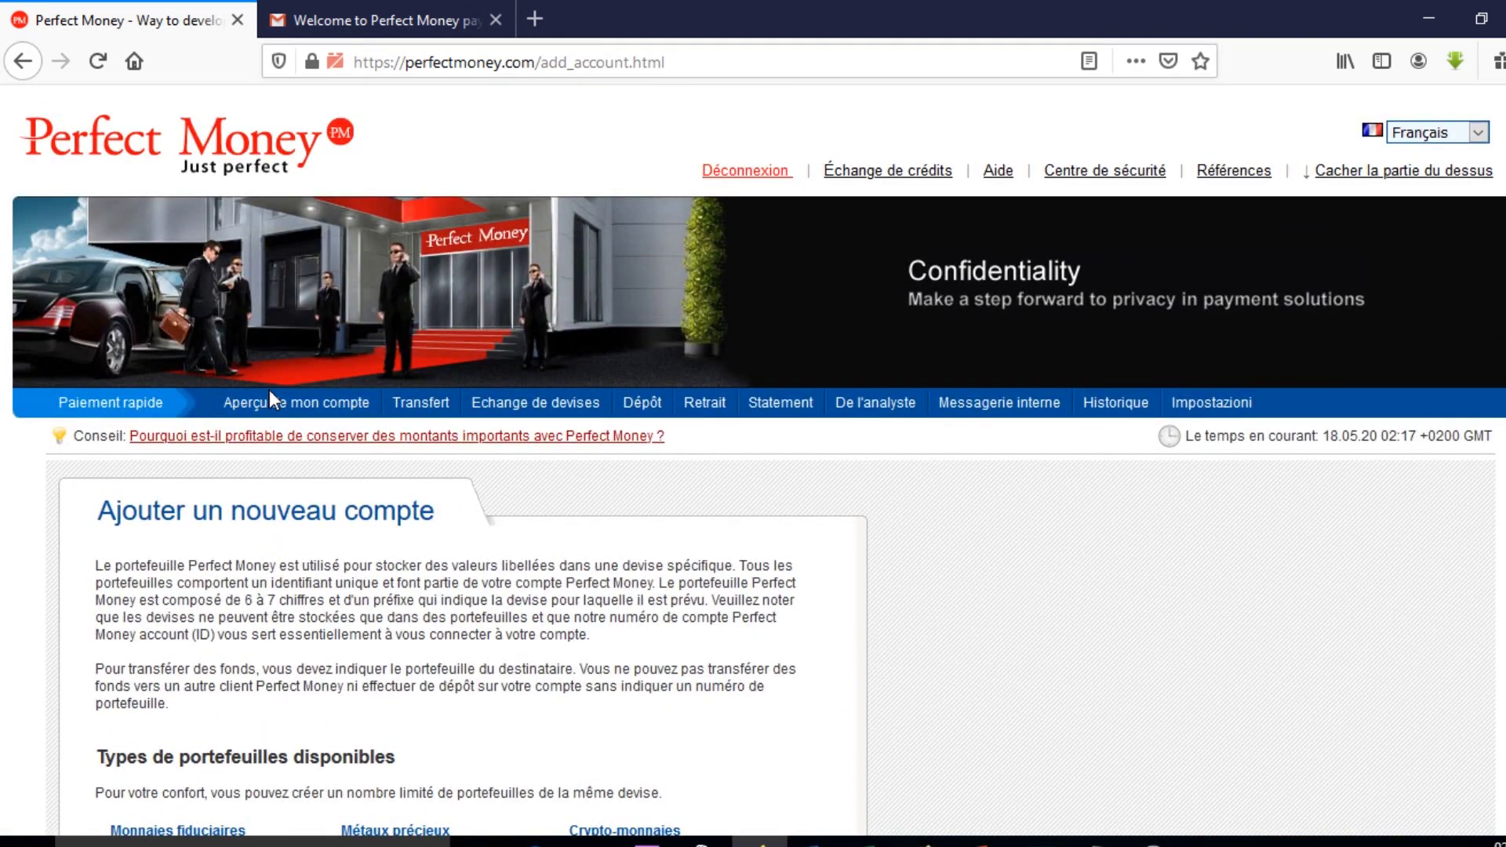
pyautogui.click(270, 410)
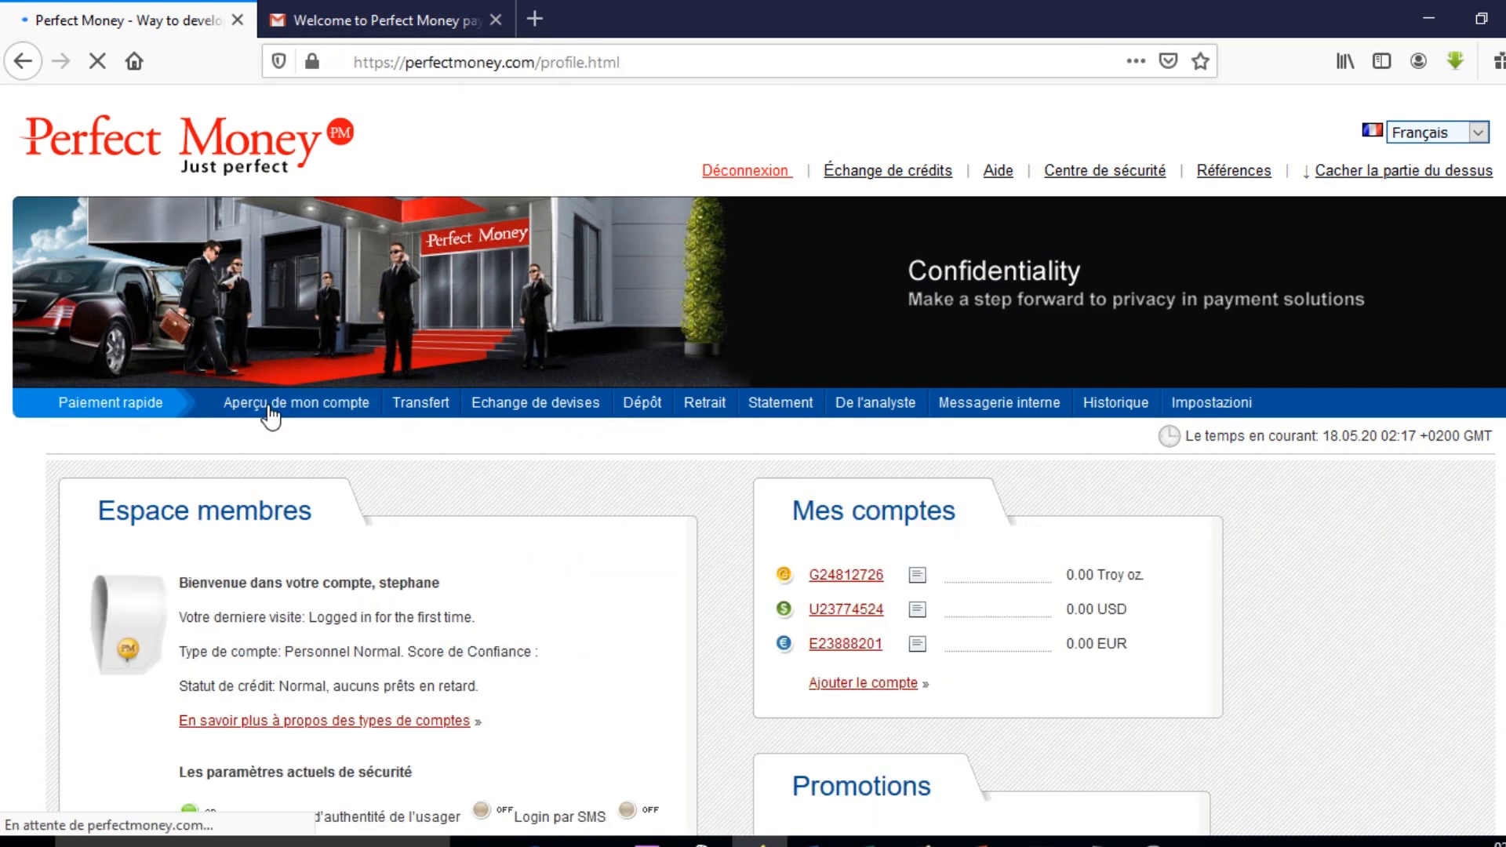
pyautogui.scroll(-2, 900, 682)
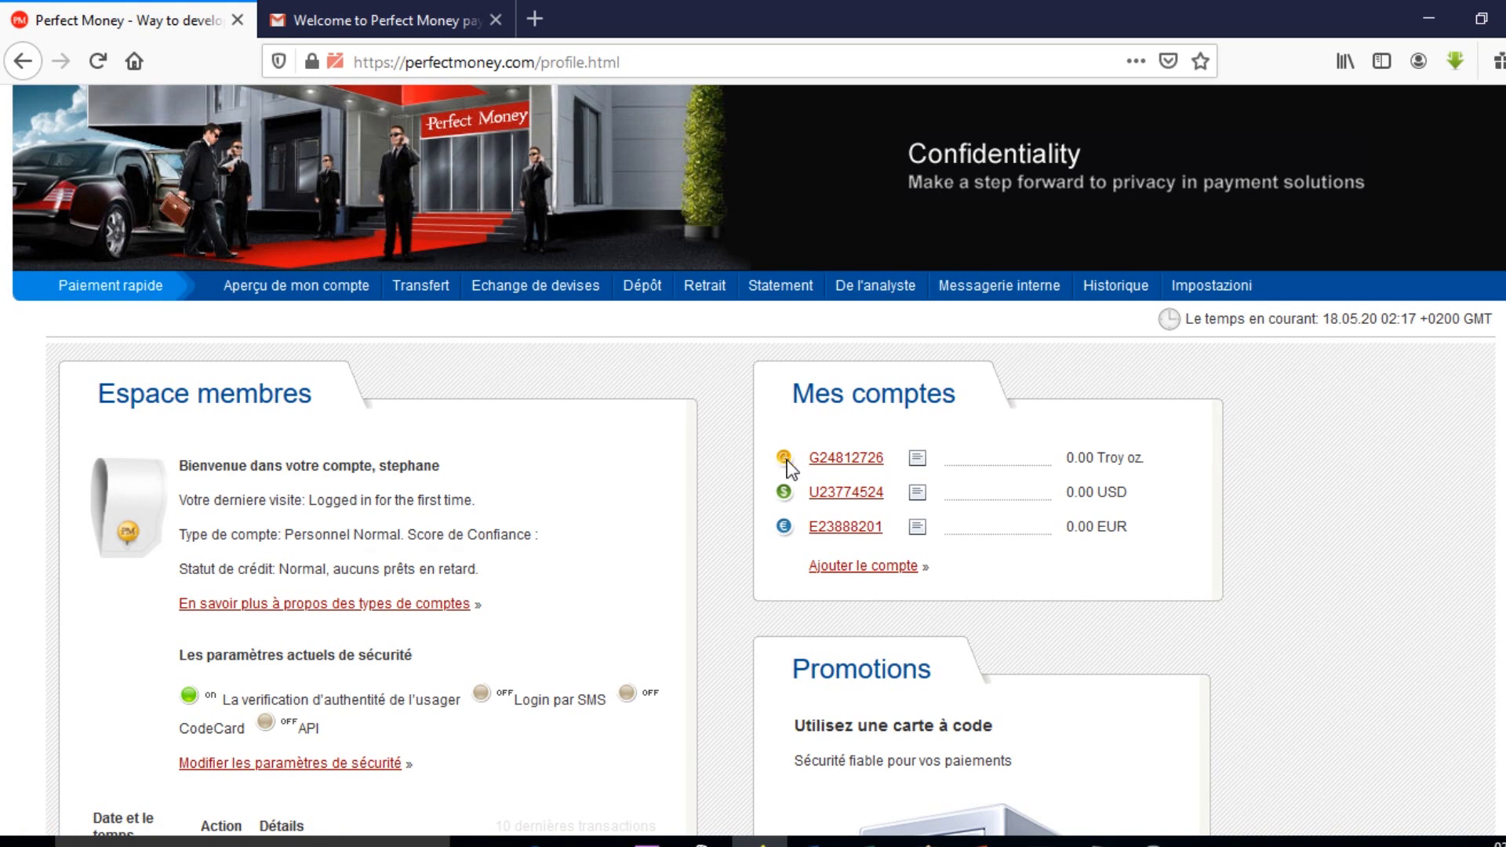
pyautogui.scroll(-2, 867, 471)
# Open the Ajouter le compte page and scroll down to the BTC wallet section.
pyautogui.click(873, 459)
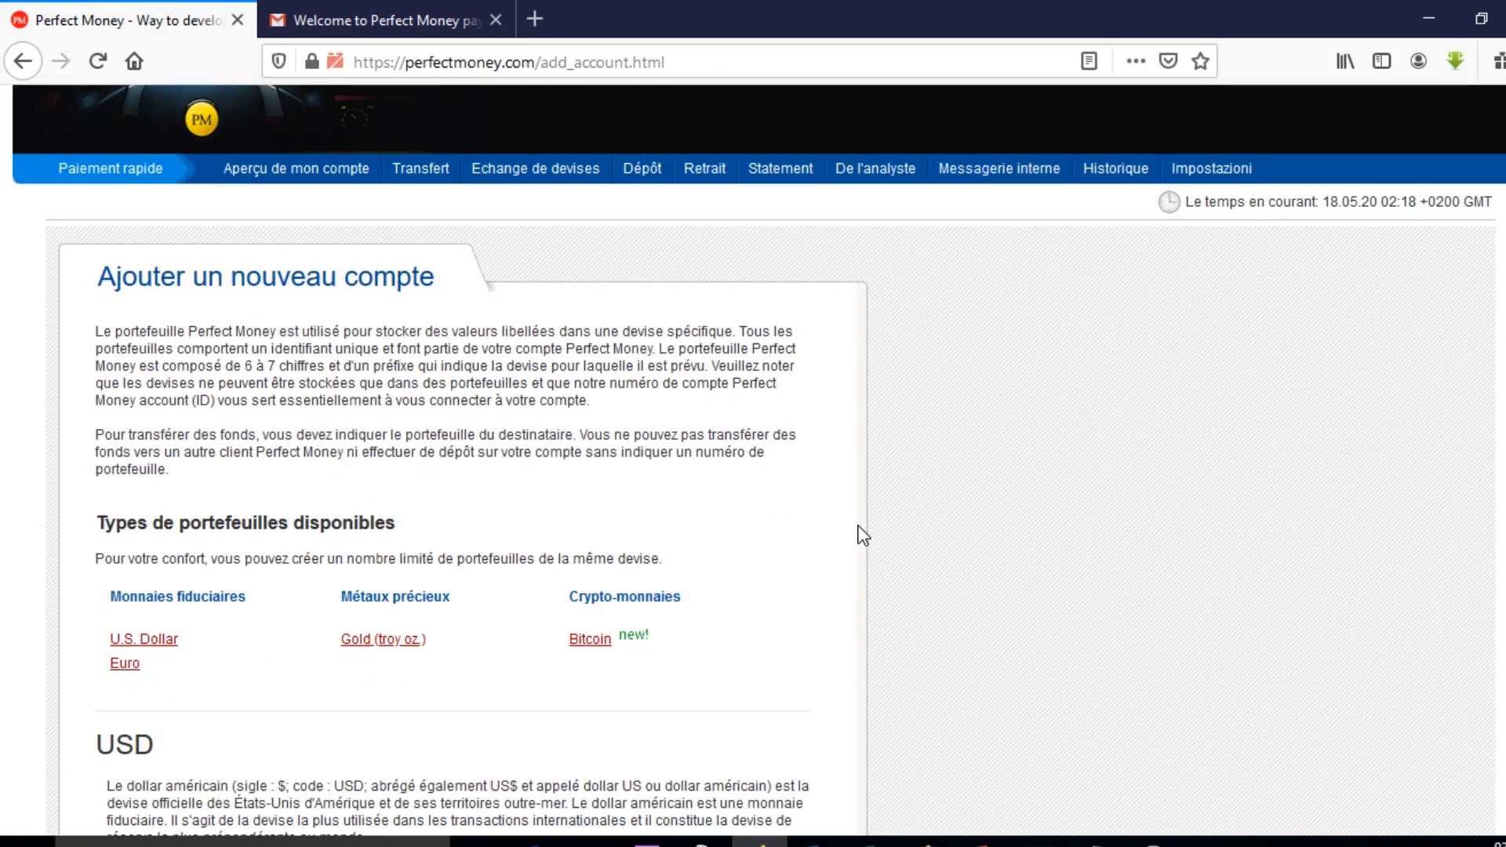
pyautogui.scroll(-2, 871, 540)
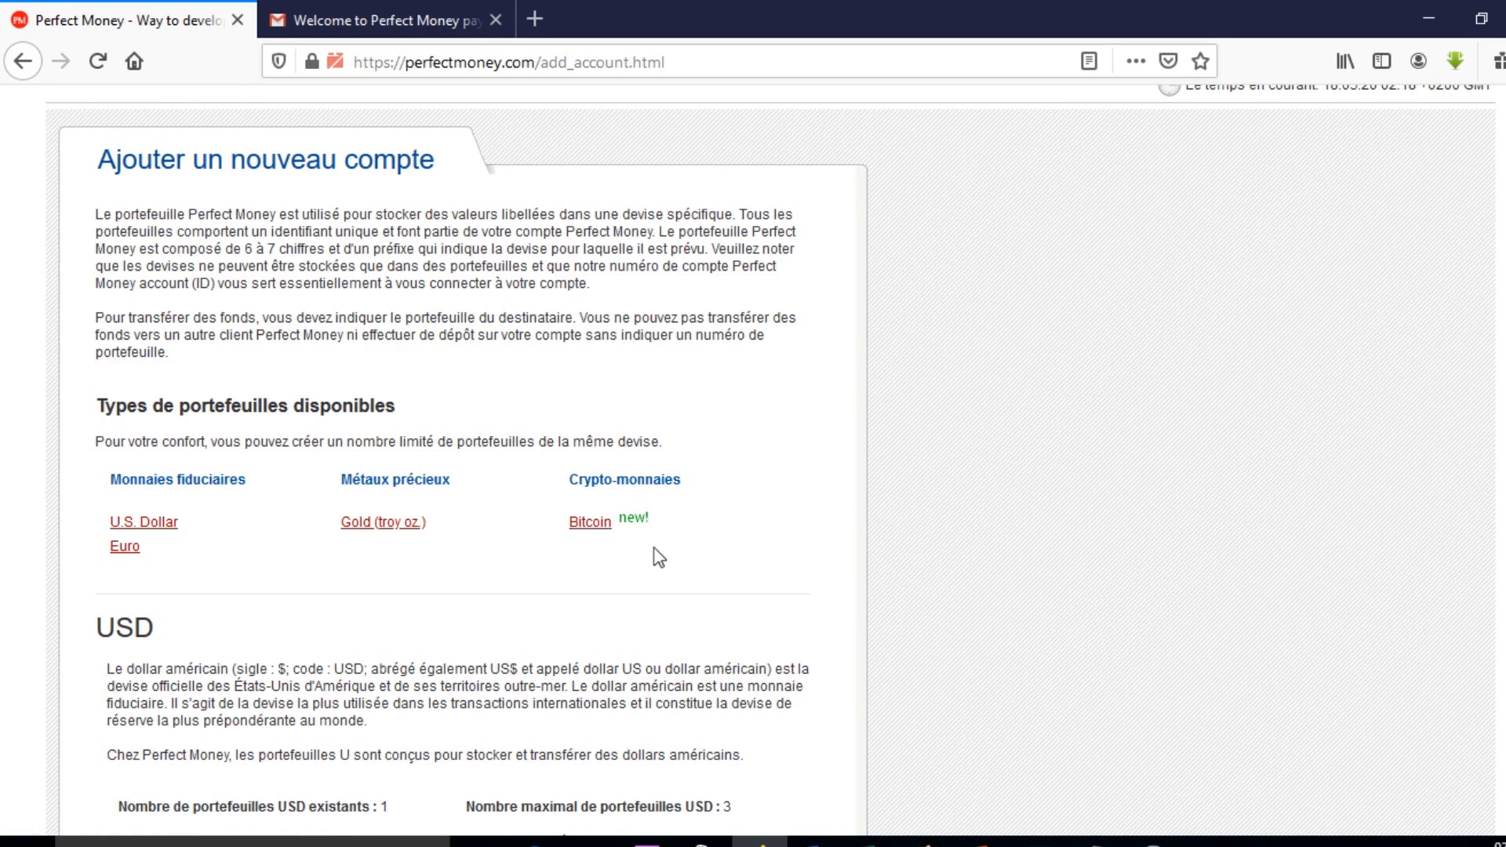
pyautogui.scroll(-4, 598, 531)
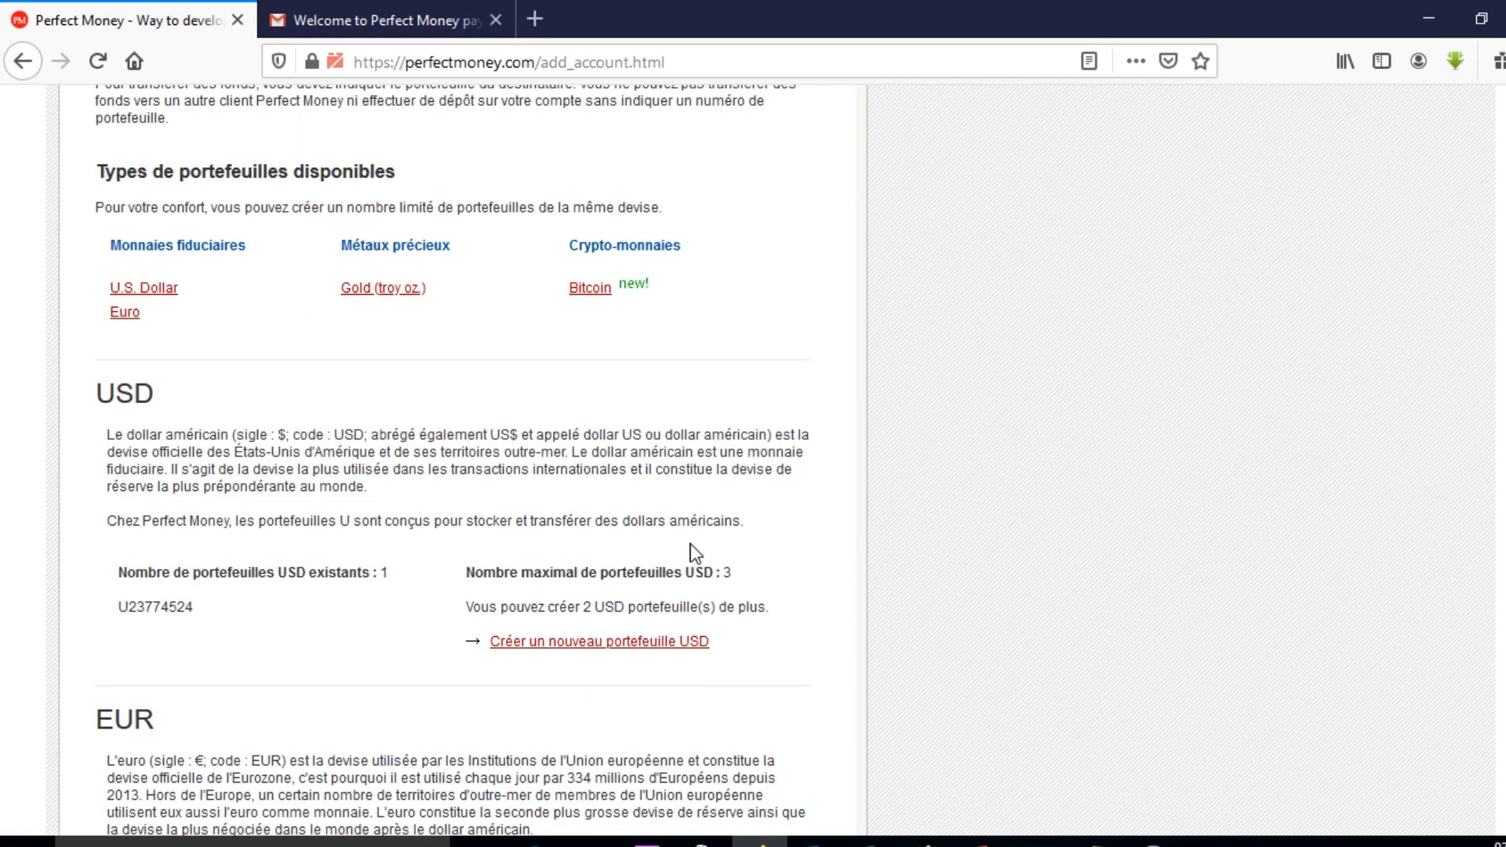
pyautogui.scroll(-8, 806, 452)
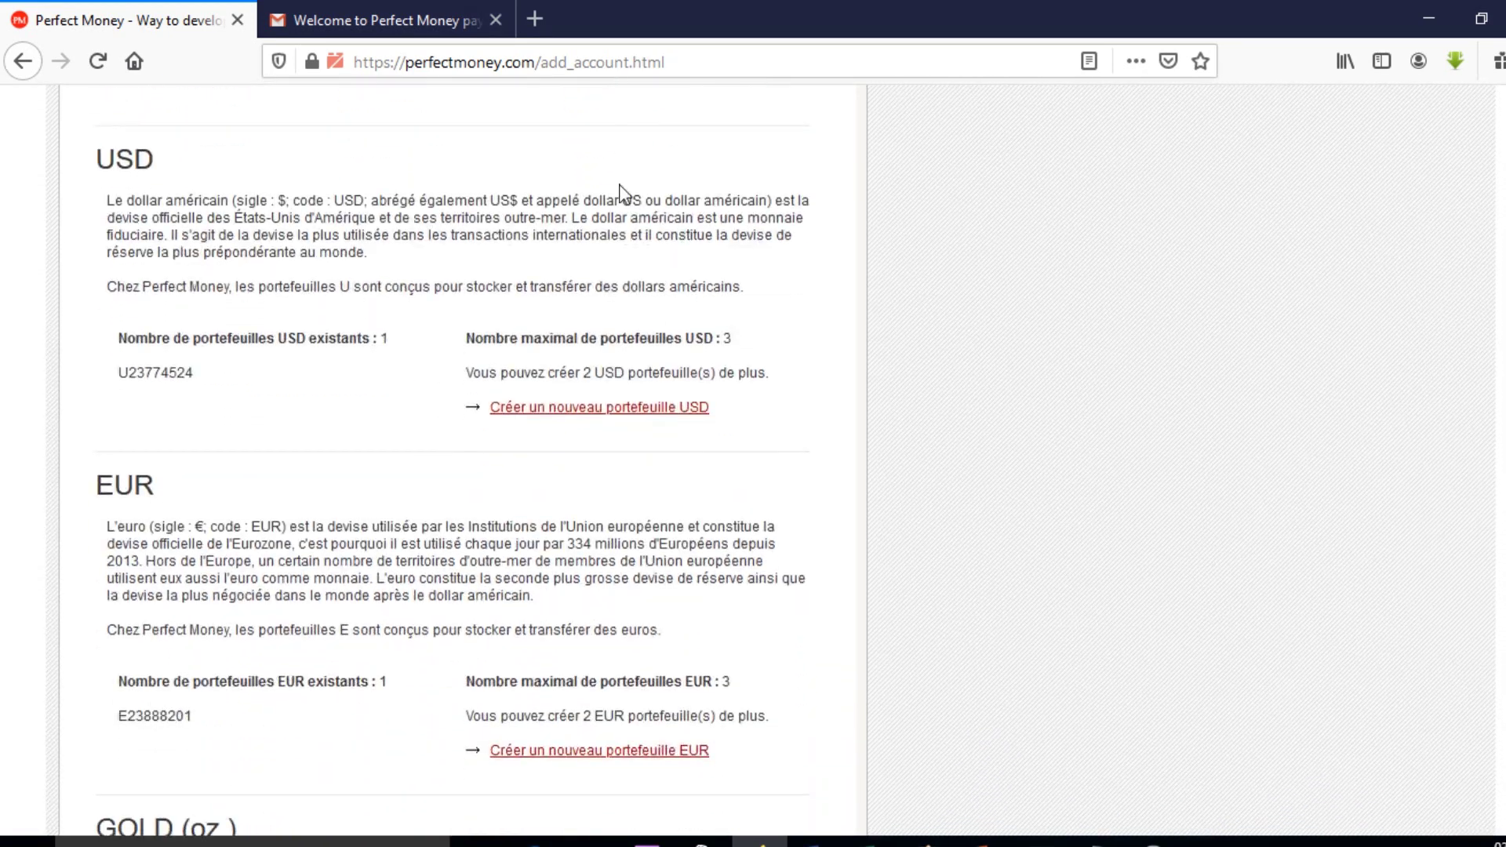
pyautogui.scroll(-5, 653, 477)
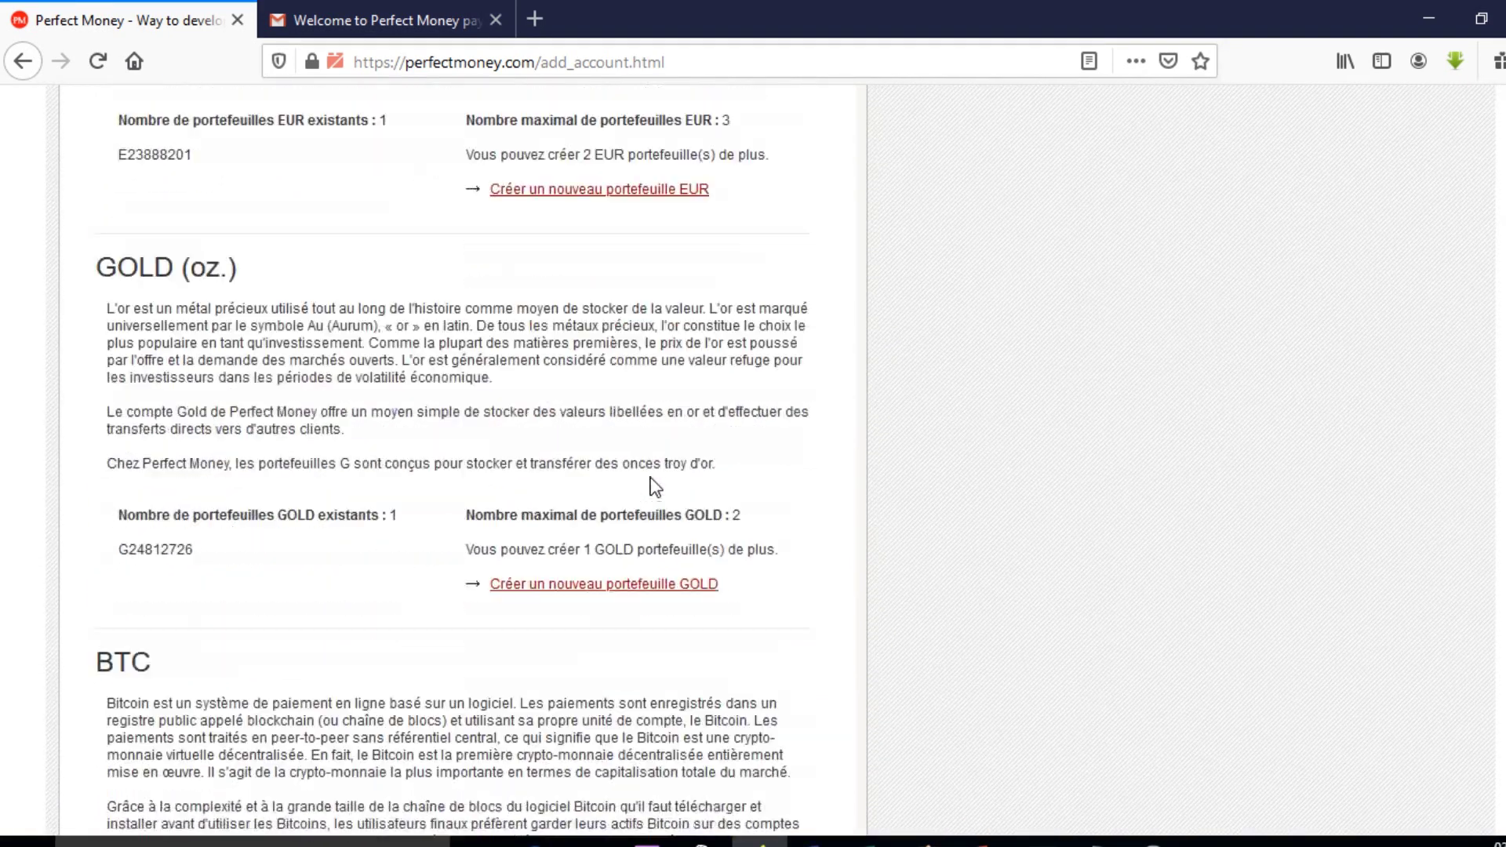
pyautogui.scroll(-5, 659, 483)
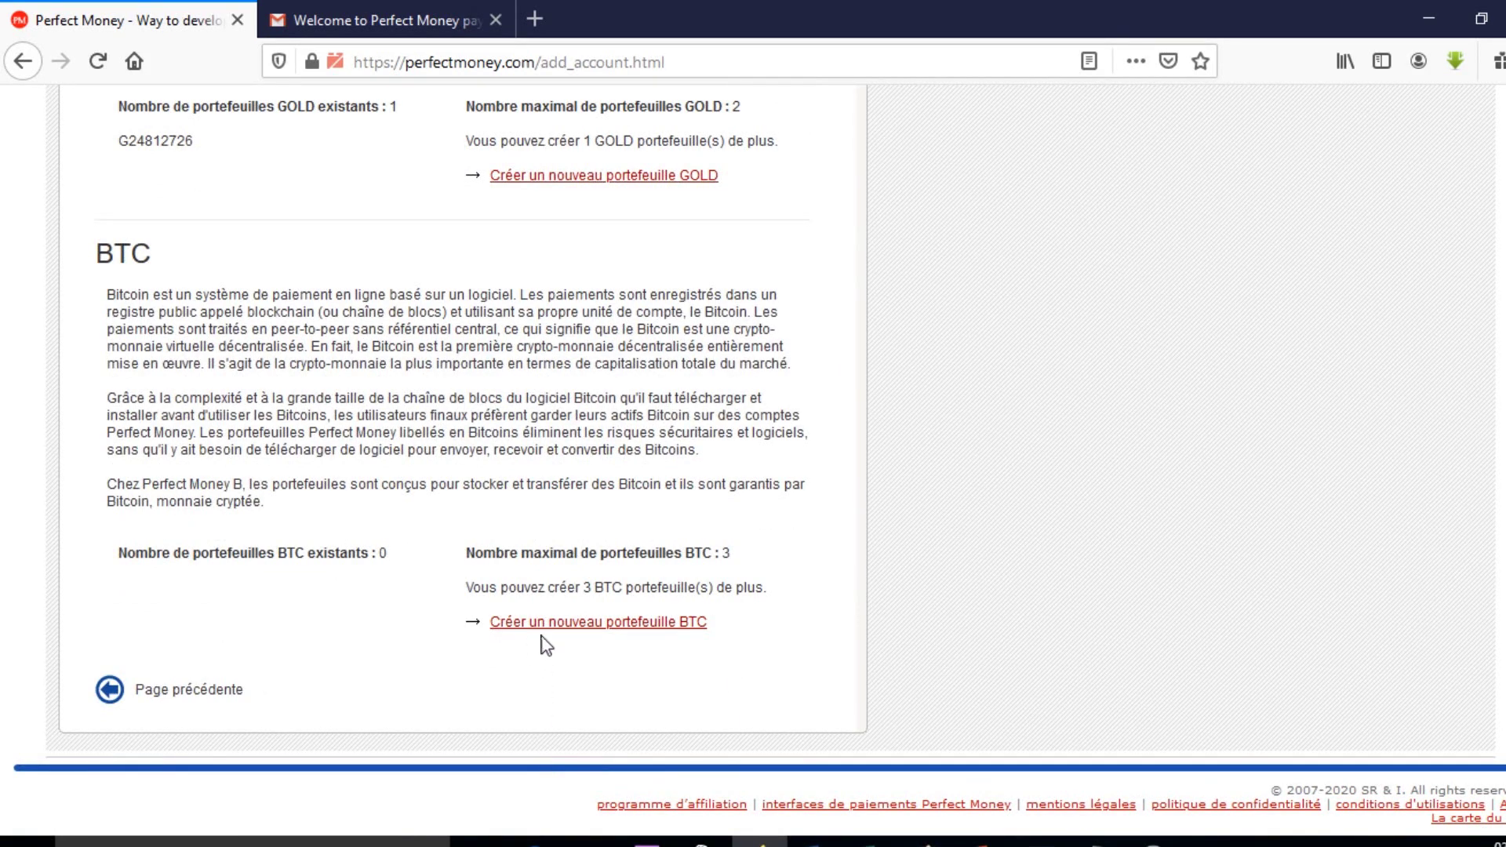
# Create a new BTC wallet, ticking Je confirme and submitting with Ajouter un portefeuille.
pyautogui.click(660, 629)
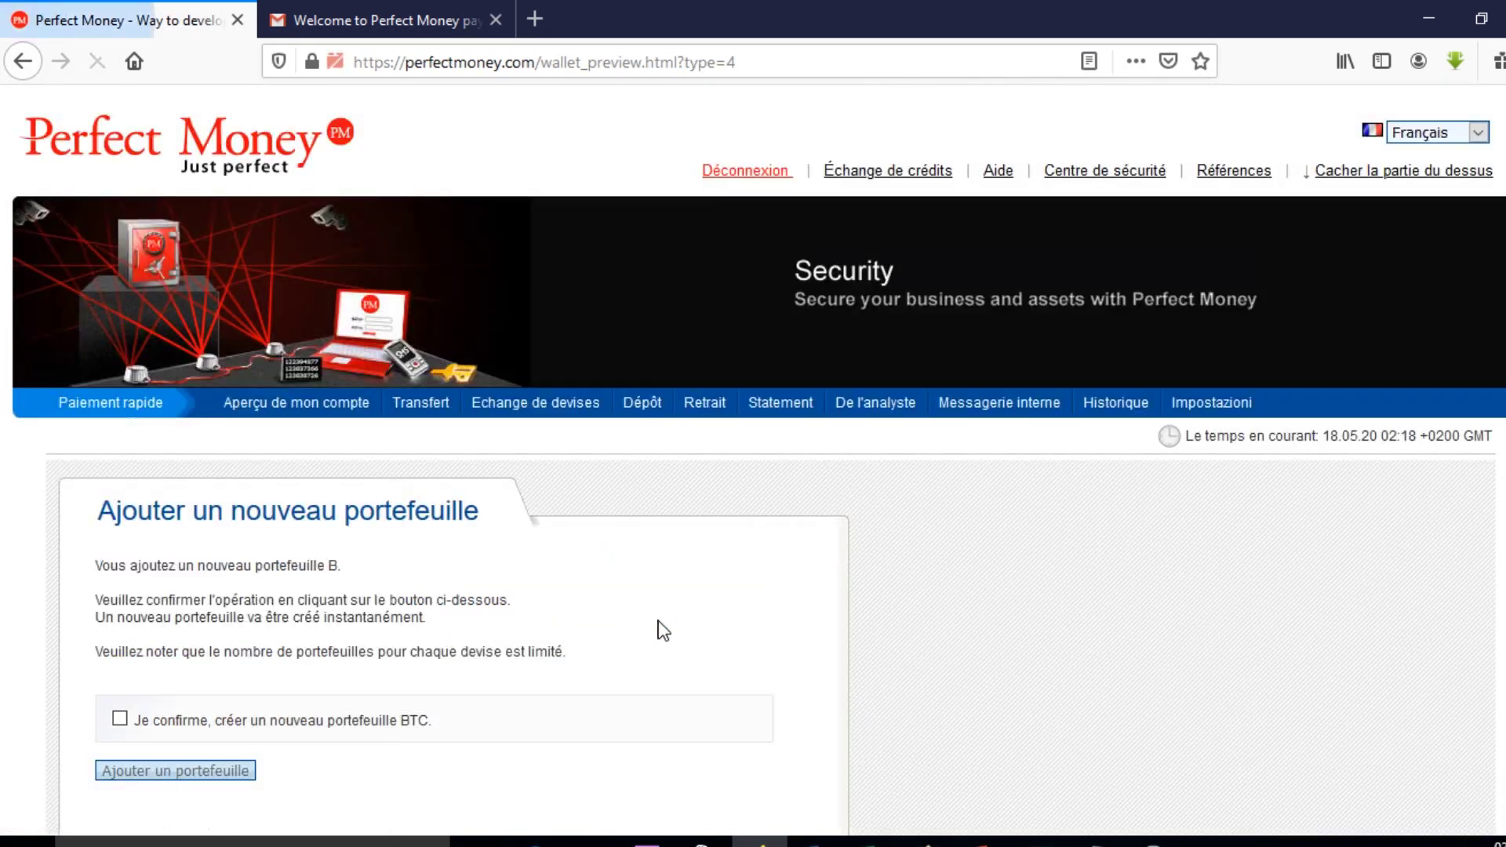
pyautogui.scroll(-2, 661, 630)
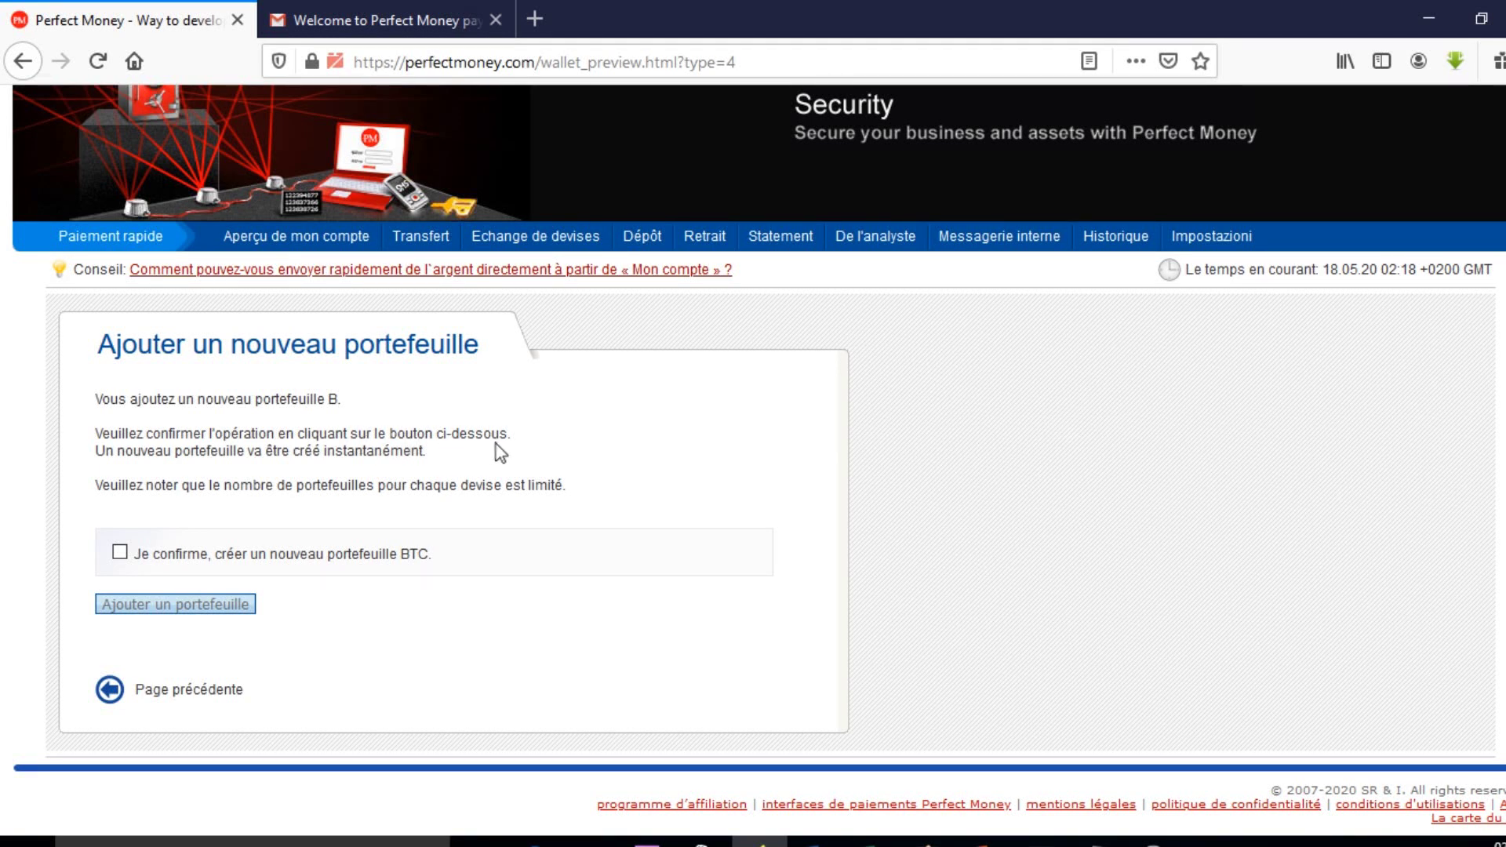
pyautogui.click(119, 552)
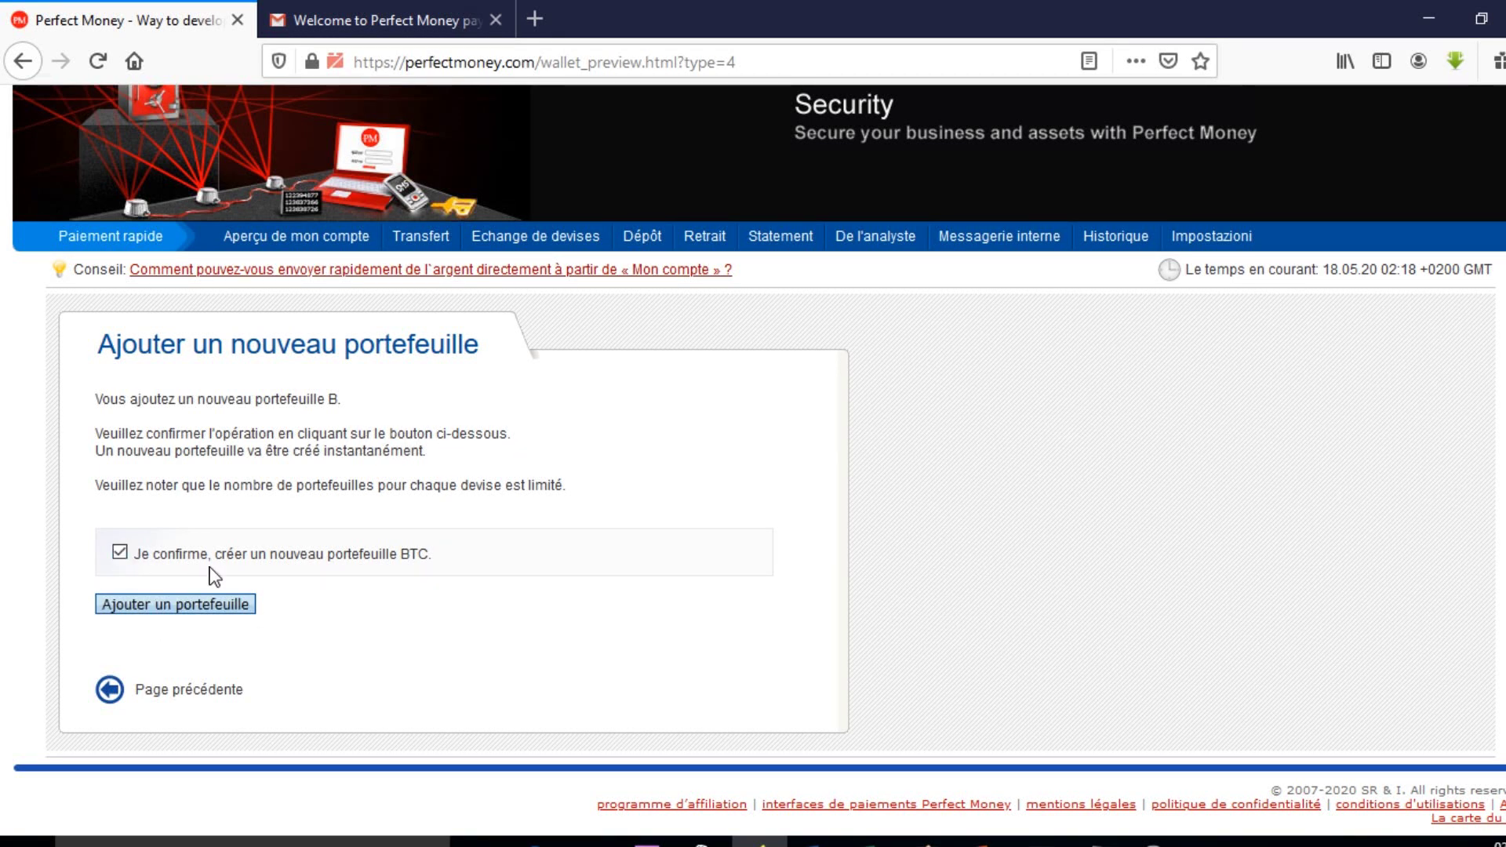
pyautogui.click(191, 606)
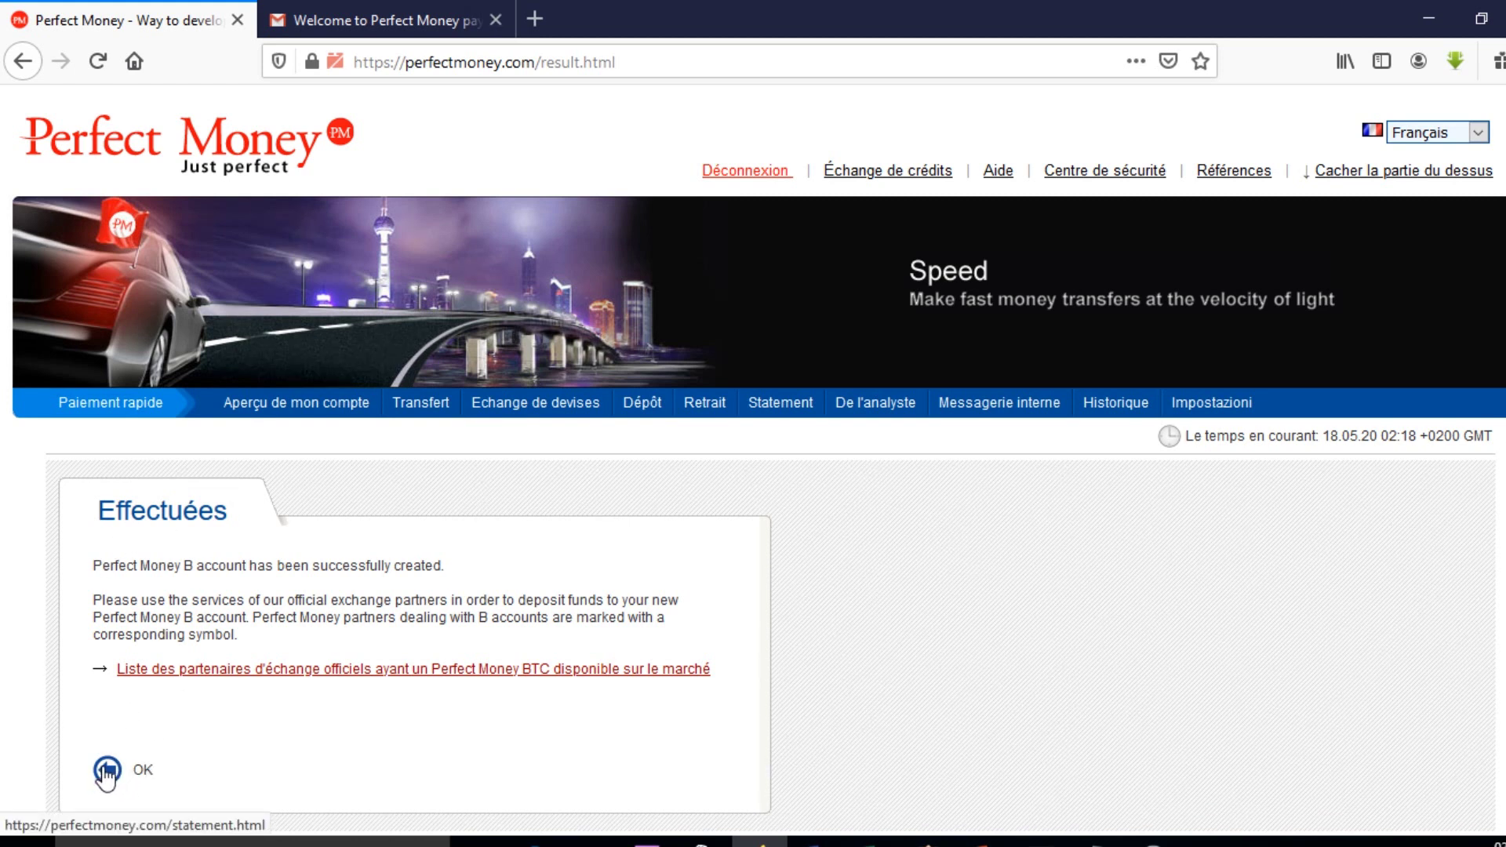
# Acknowledge the success page and return to the Aperçu de mon compte overview.
pyautogui.click(106, 771)
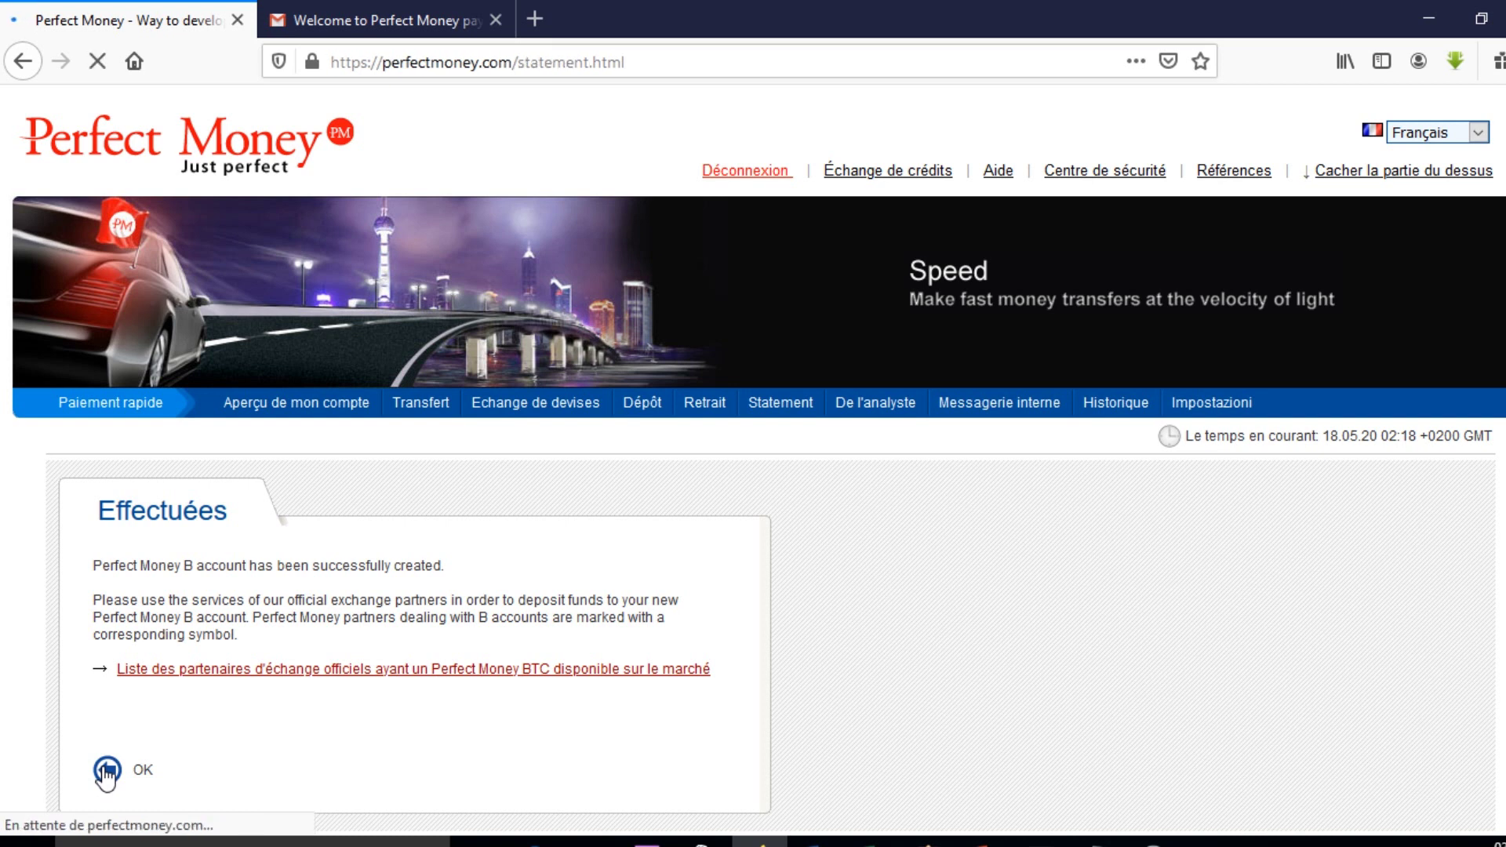
pyautogui.scroll(-3, 1059, 746)
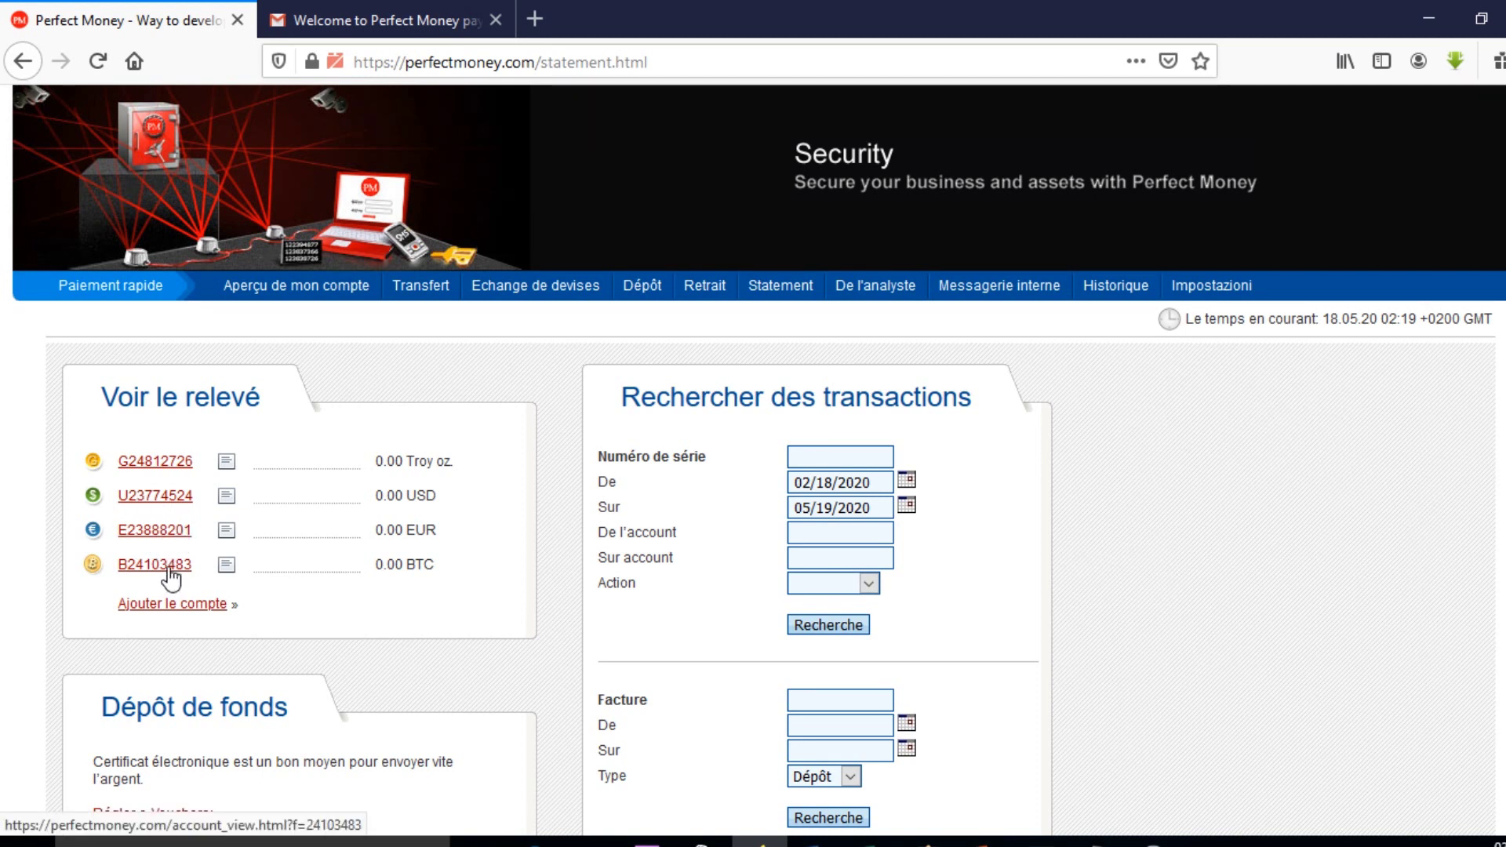
pyautogui.scroll(2, 227, 433)
pyautogui.click(290, 377)
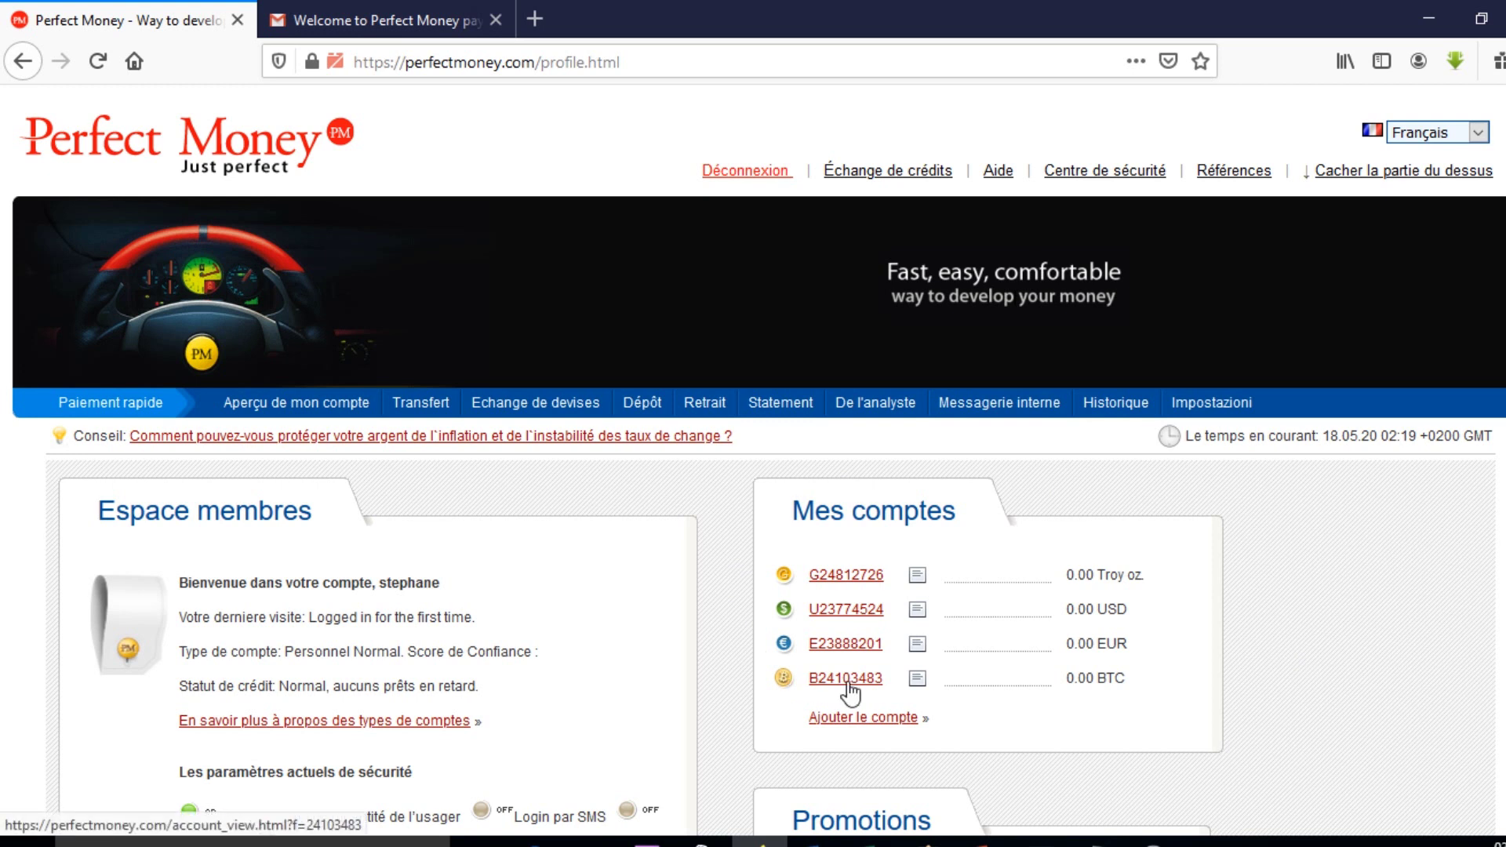
# Show the send, exchange and statement actions for the Gold wallet in Mes comptes.
pyautogui.moveTo(928, 679)
pyautogui.click(917, 579)
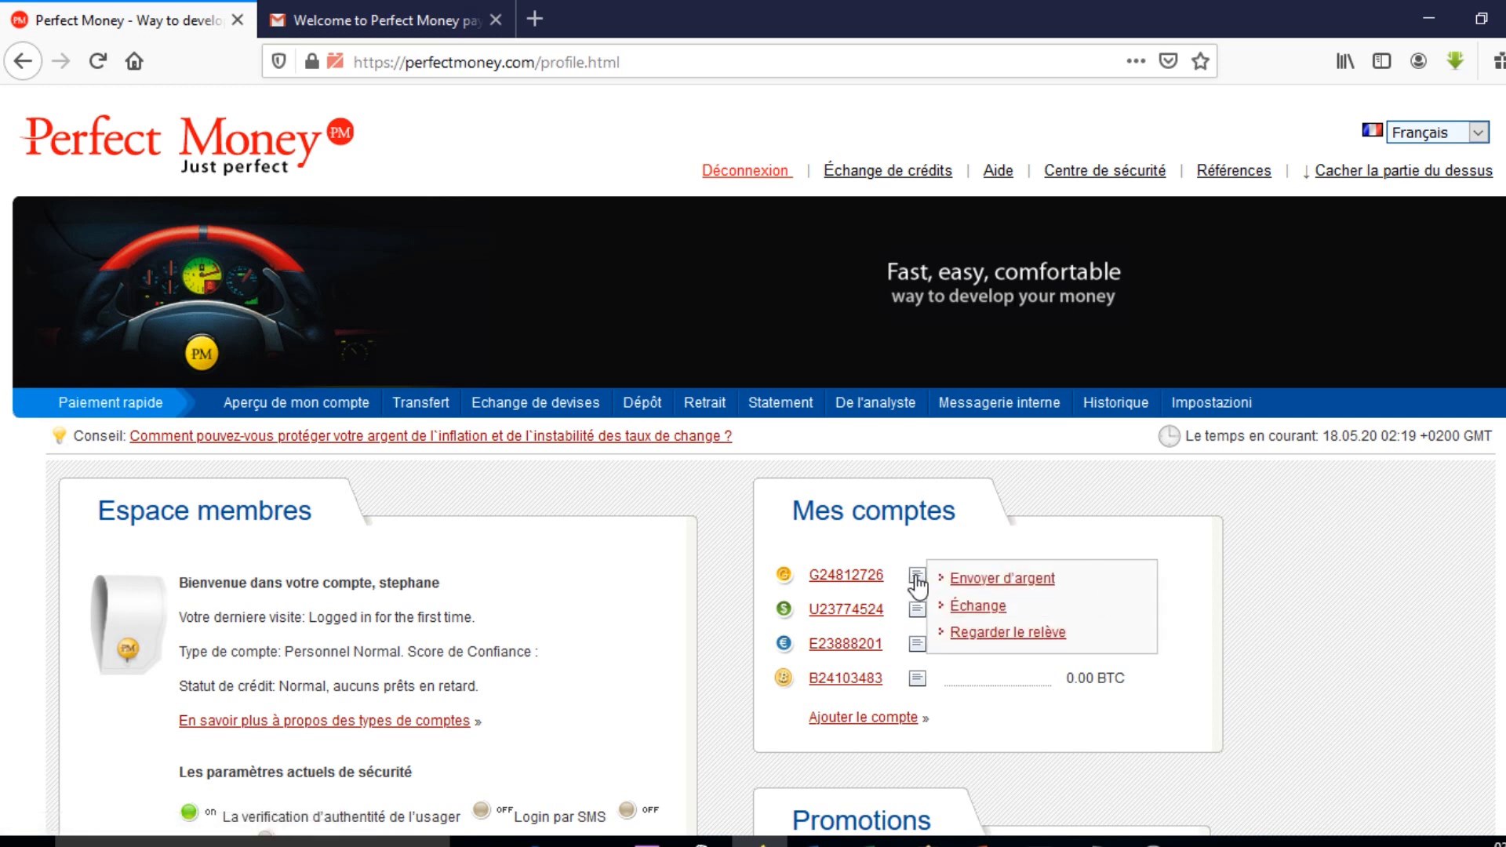